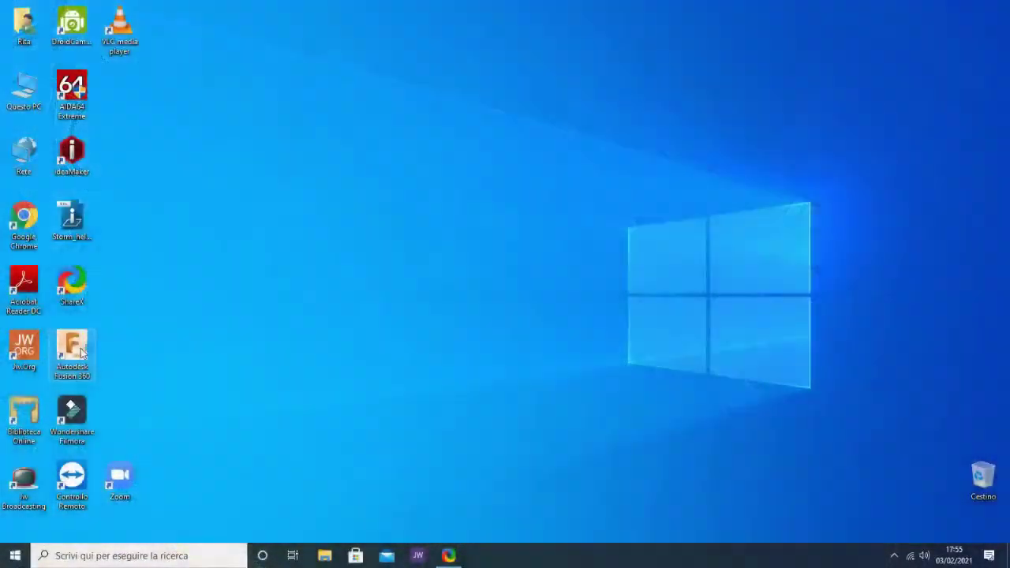
- Launch Autodesk Fusion 360 from its desktop shortcut to get a new untitled design
left_click(81, 352)
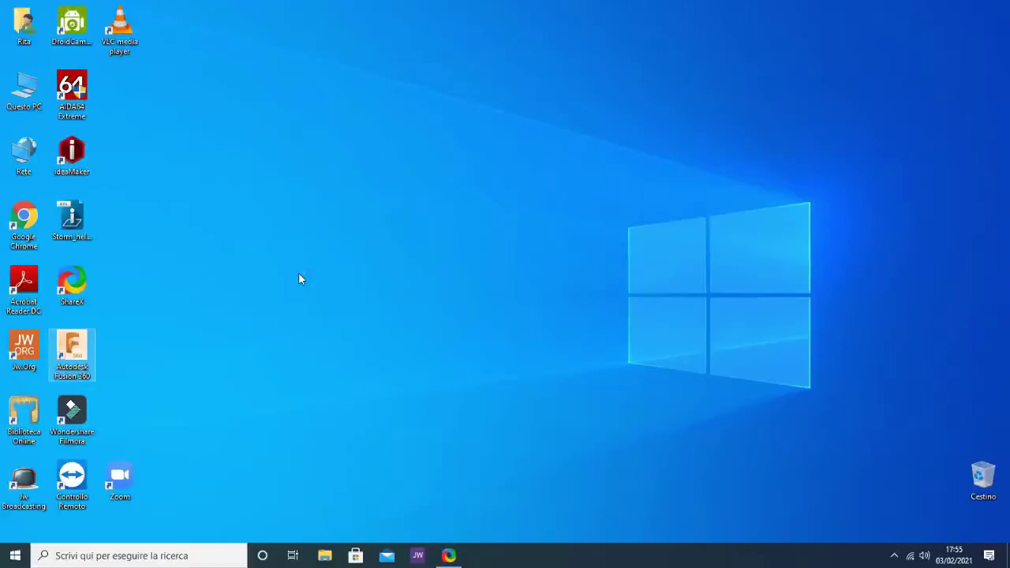
key("Return")
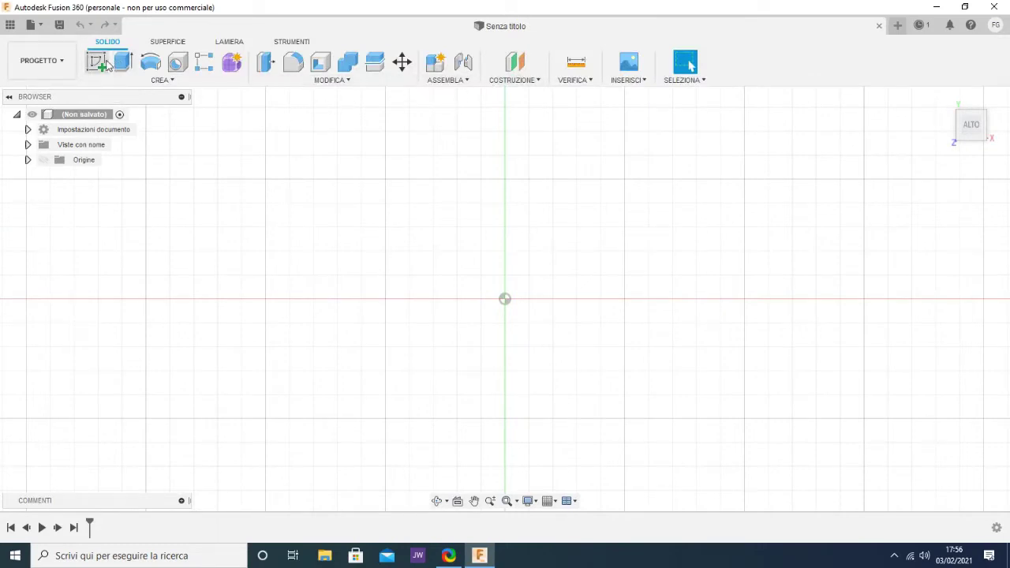
- Start a sketch on the XY plane with an 80 mm circle centred on the origin
left_click(103, 63)
left_click(529, 284)
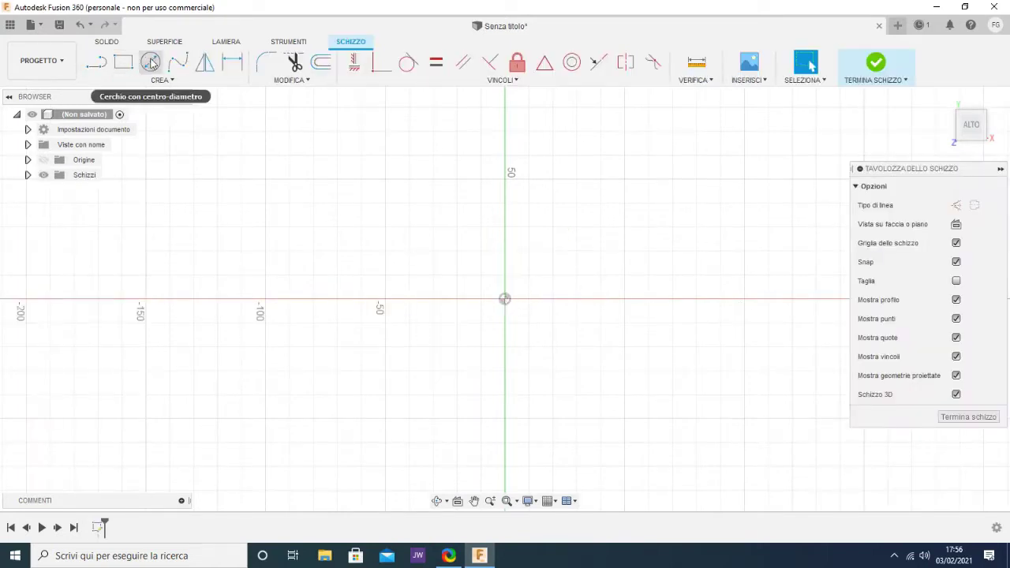
left_click(150, 63)
left_click(504, 300)
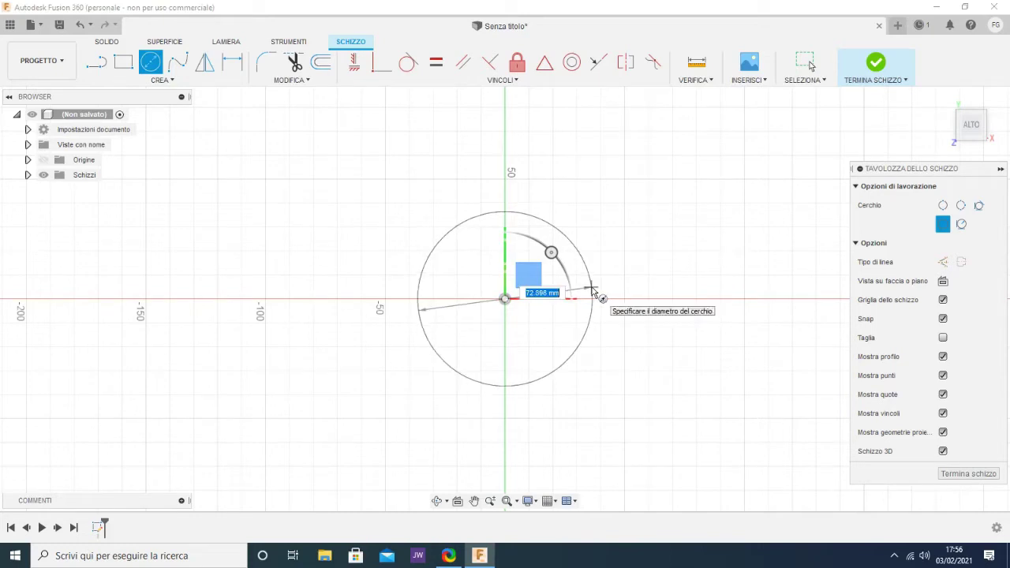
type("80")
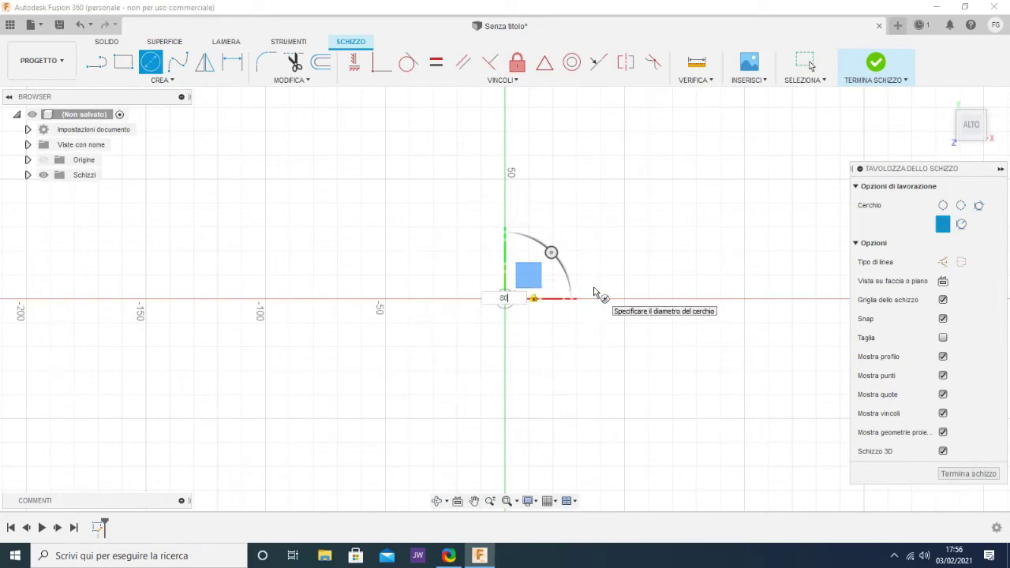
key("Return")
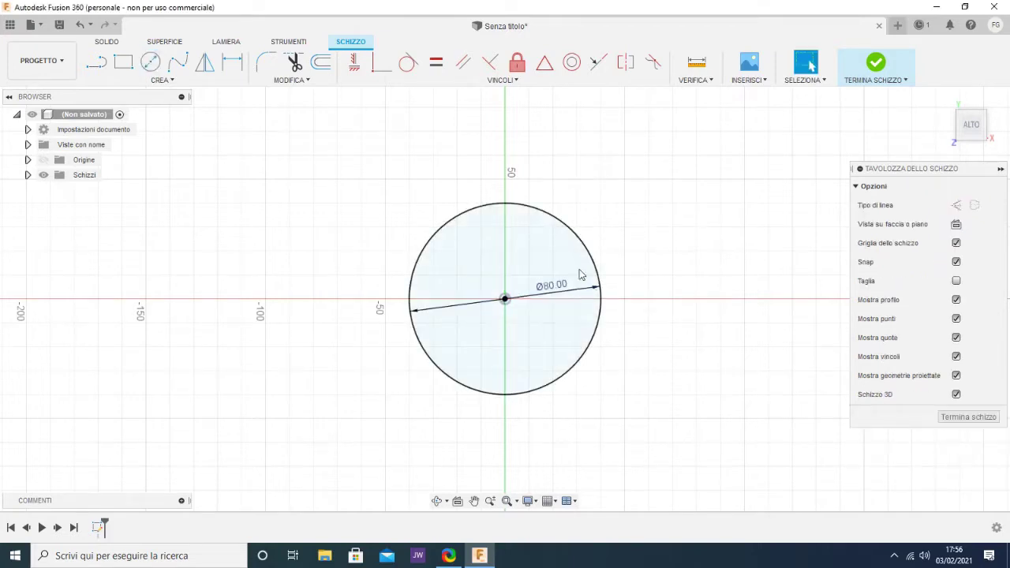
- Begin a spline at the circle's top point, adding a second point to the right
left_click(187, 60)
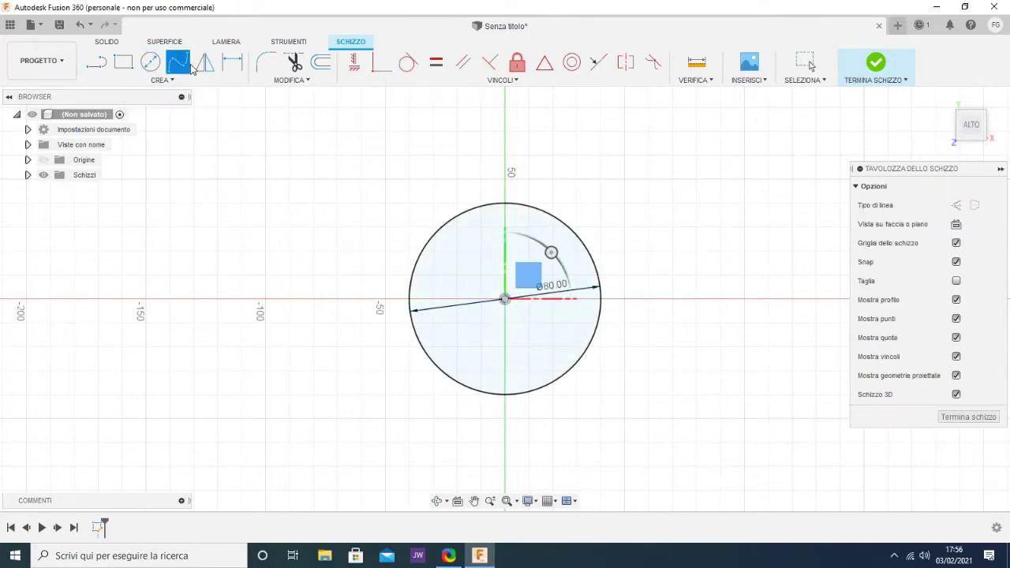
left_click(505, 203)
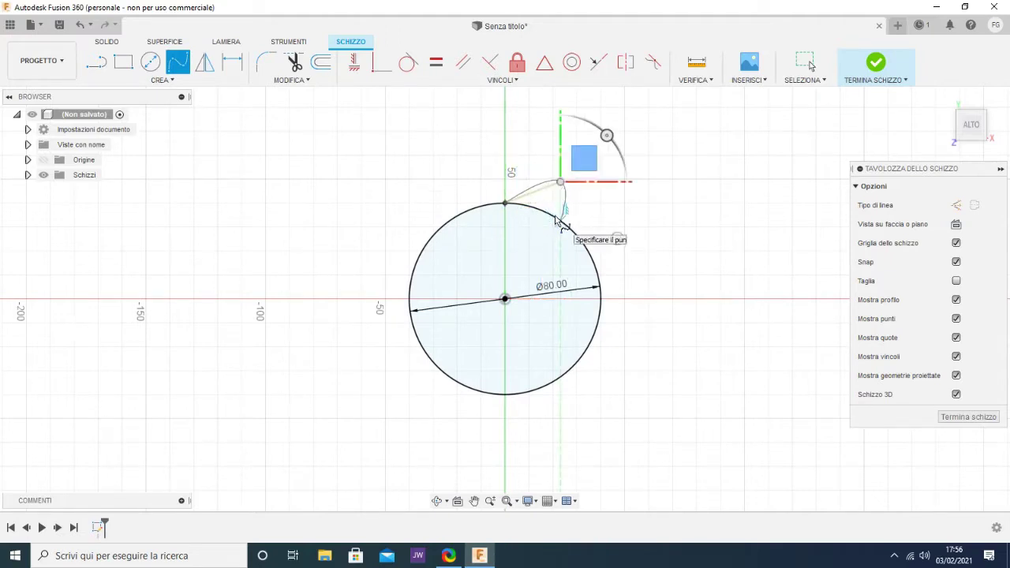
left_click(560, 221)
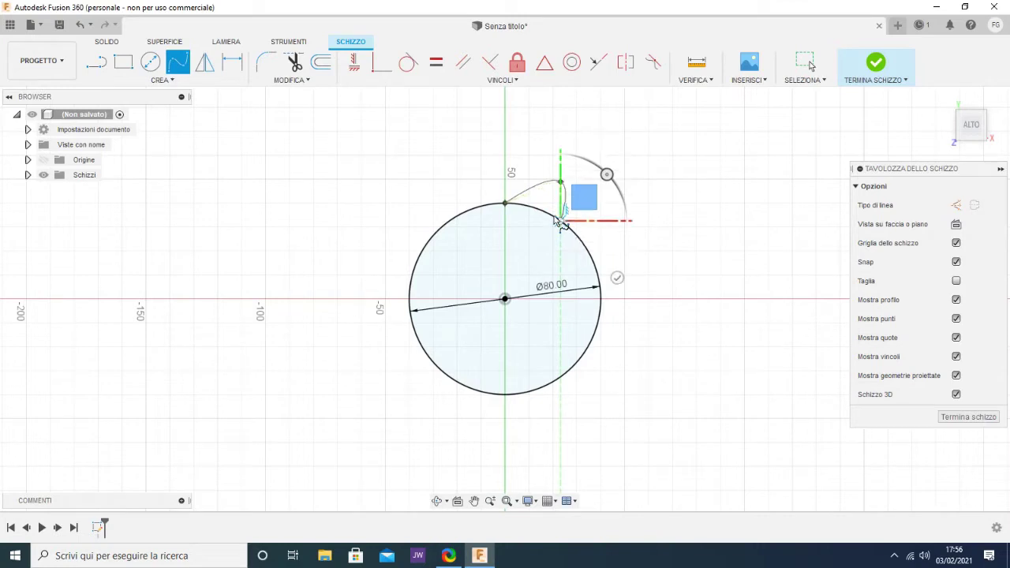
left_click(166, 81)
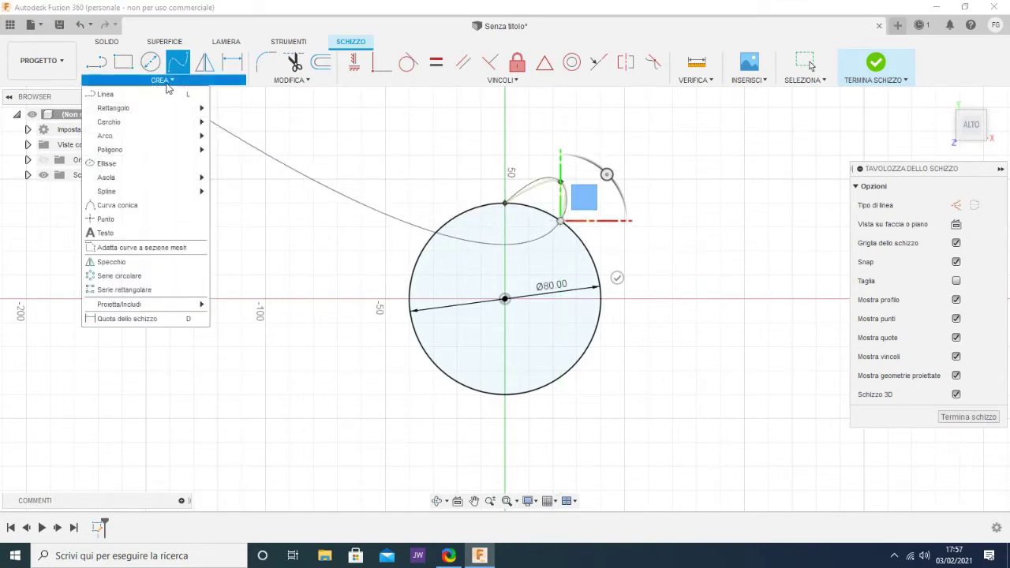
- Set up a circular pattern of the spline around the circle's centre point
left_click(166, 82)
left_click(166, 82)
left_click(147, 278)
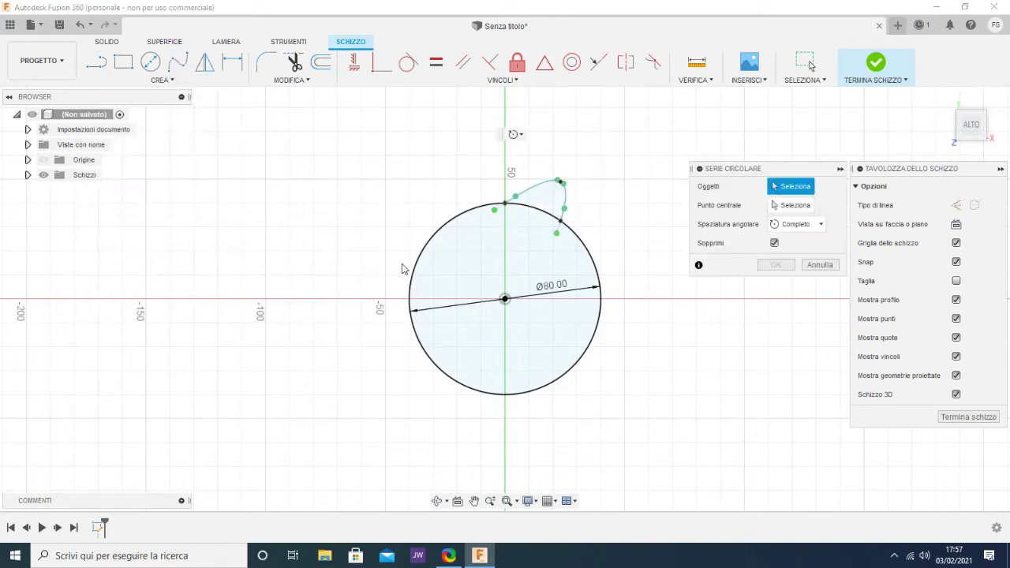
left_click(565, 203)
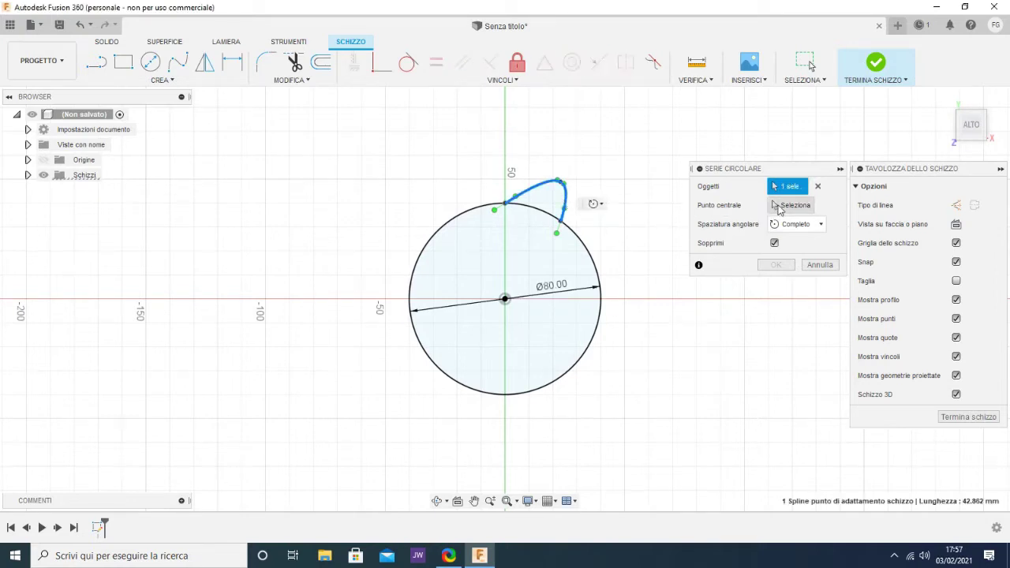
left_click(785, 205)
left_click(506, 300)
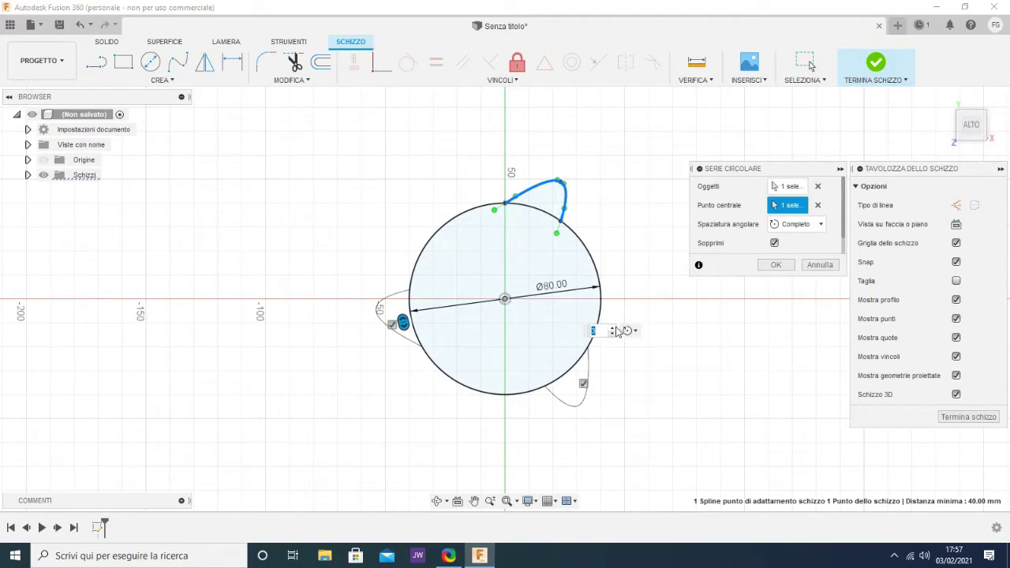
- Raise the pattern quantity to 10 copies and confirm the pattern
left_click(615, 328)
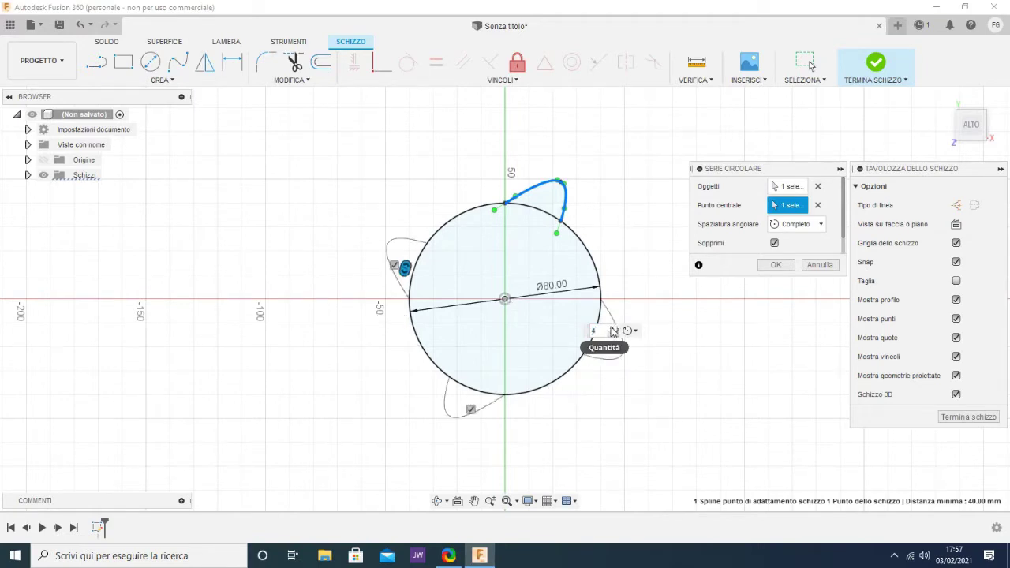
left_click(615, 328)
left_click(615, 327)
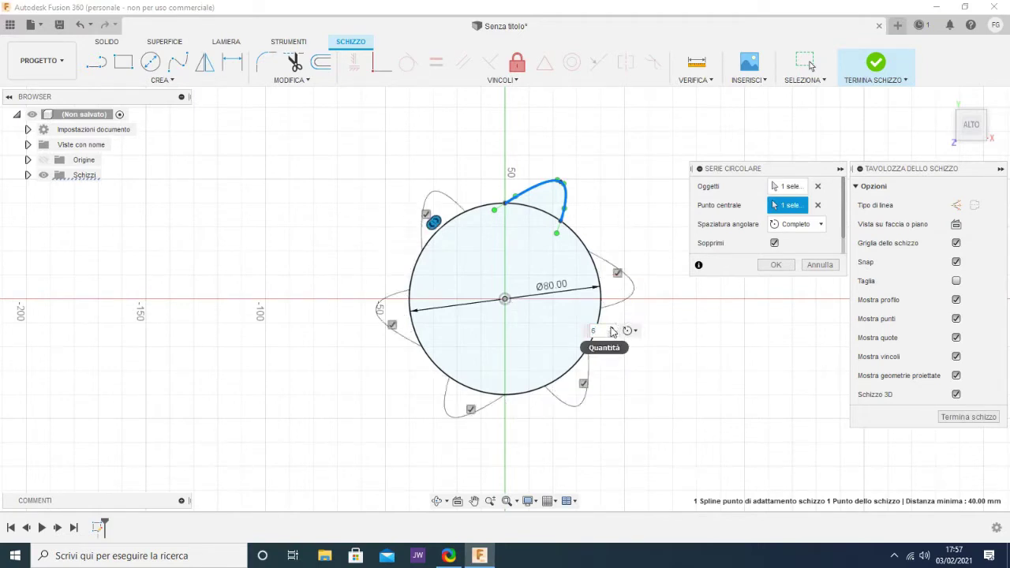
left_click(614, 329)
left_click(614, 328)
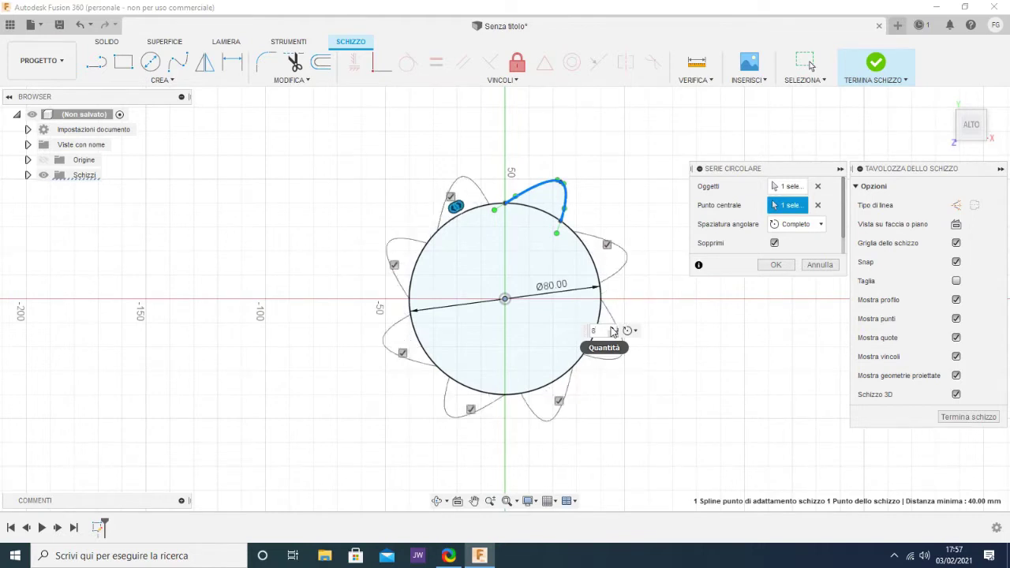
left_click(613, 329)
left_click(614, 329)
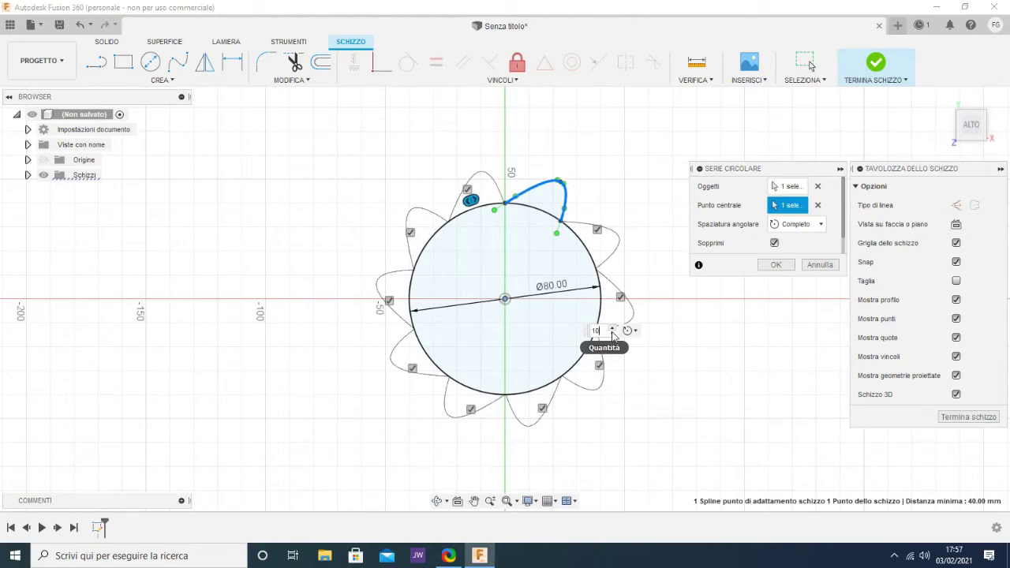
scroll(584, 229, "down", 1)
scroll(556, 225, "up", 3)
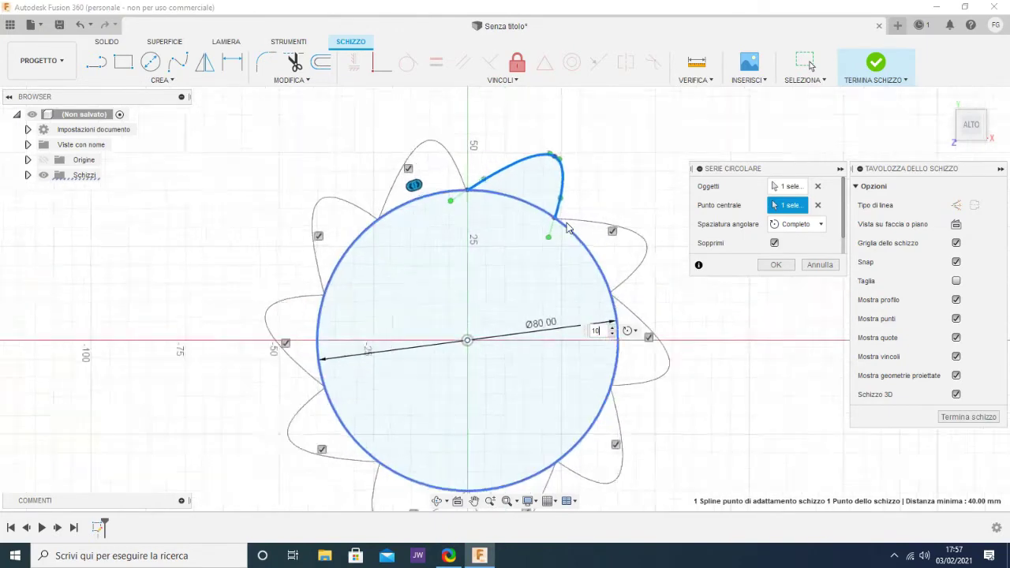
scroll(557, 225, "up", 2)
scroll(555, 225, "up", 3)
scroll(554, 225, "up", 2)
scroll(555, 225, "up", 2)
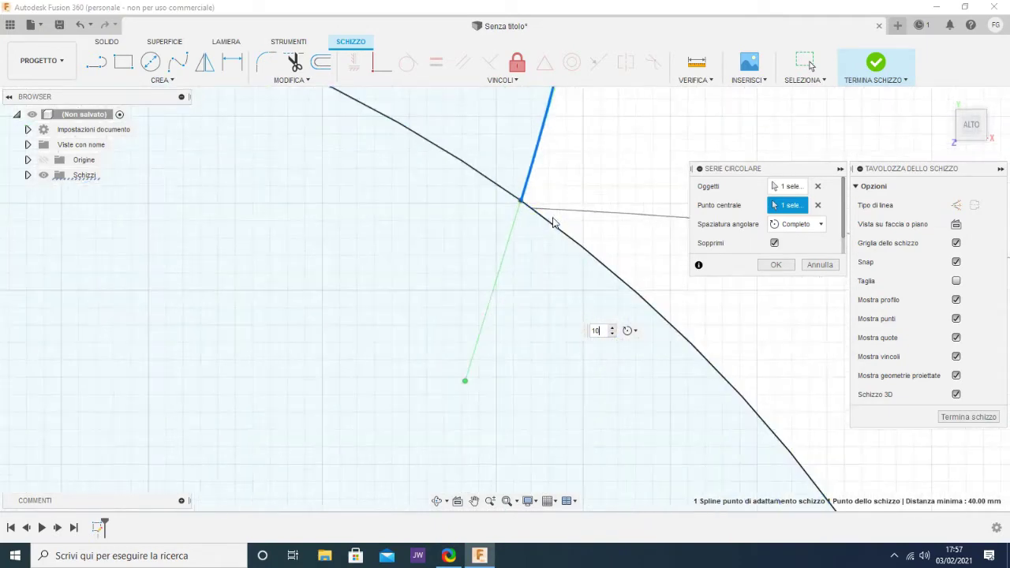
scroll(555, 224, "up", 1)
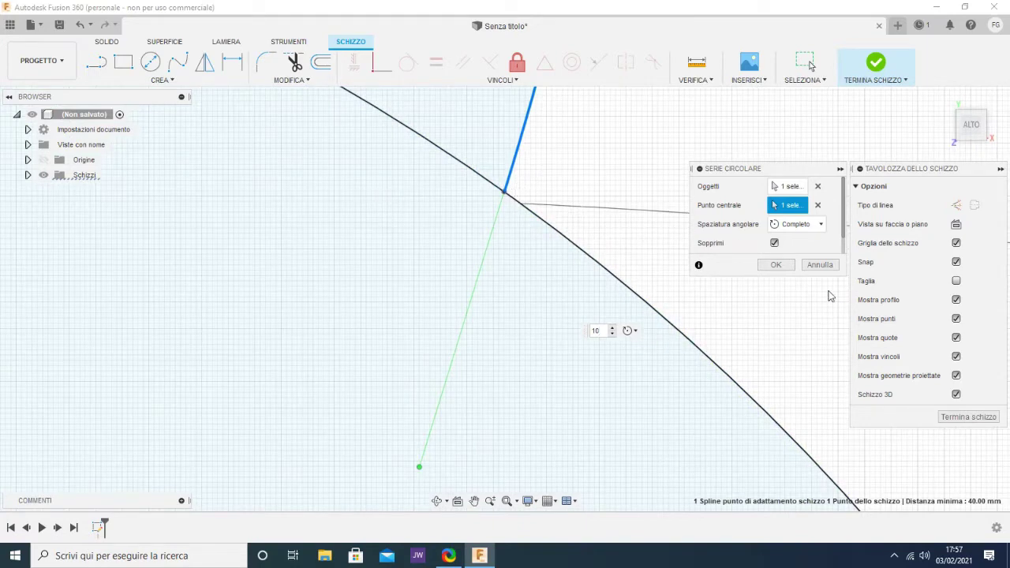
left_click(776, 265)
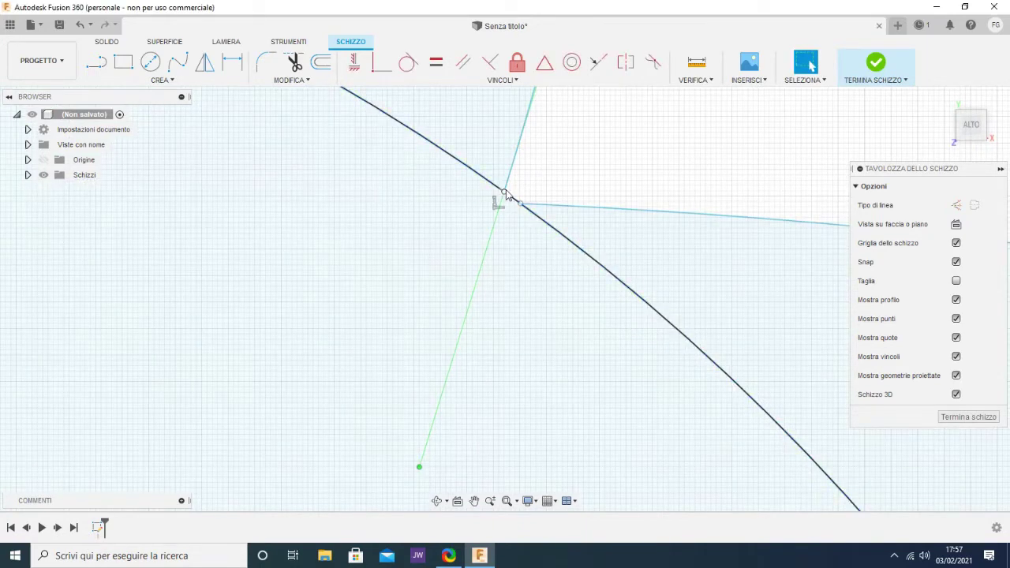
- Drag the spline's loose end onto the circle to close the petal
left_click_drag(505, 194, 525, 207)
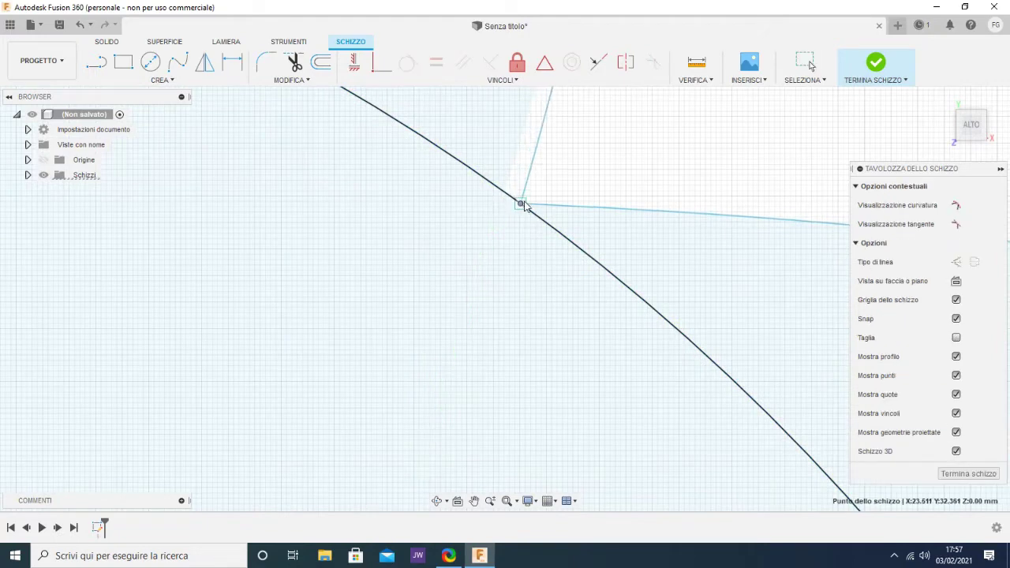
scroll(597, 194, "down", 2)
scroll(597, 194, "down", 2)
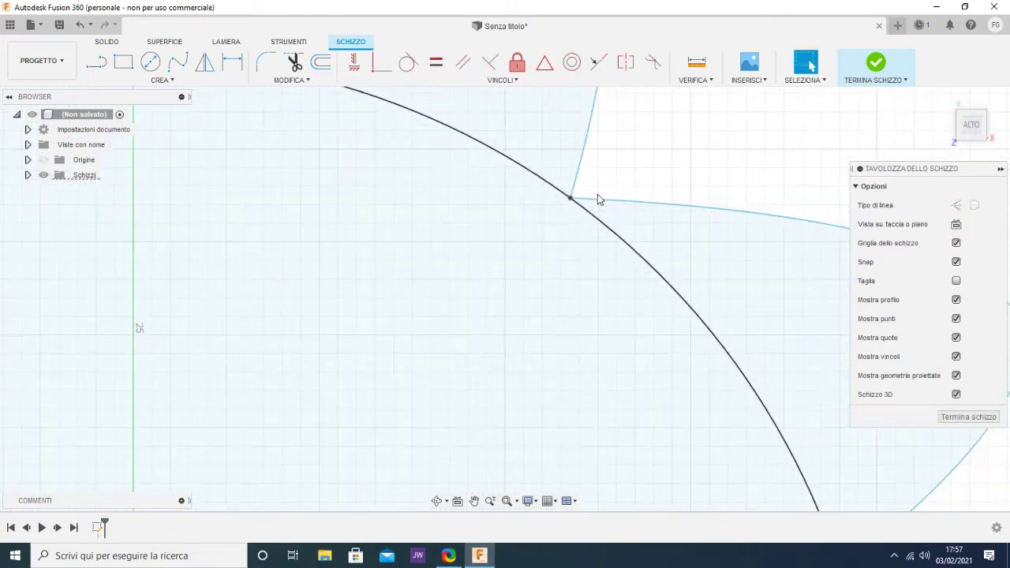
scroll(598, 194, "down", 3)
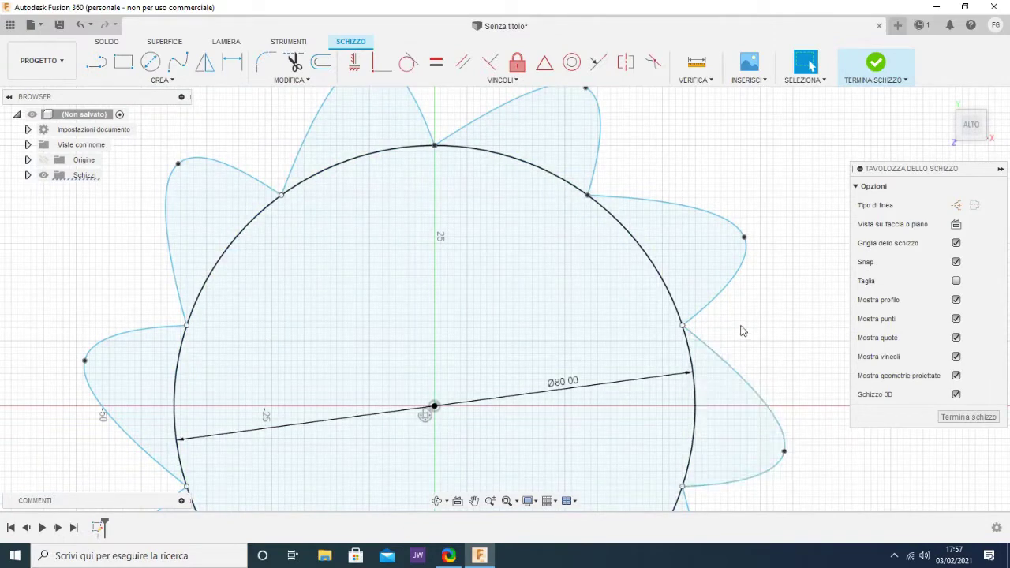
- Make the 80 mm circle construction geometry and finish the sketch
left_click(660, 280)
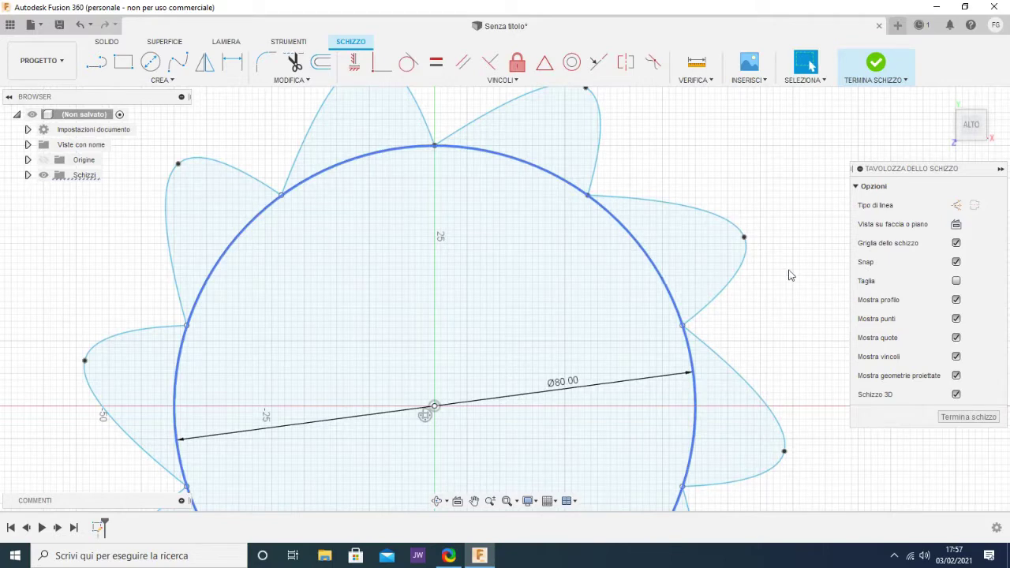
left_click(957, 247)
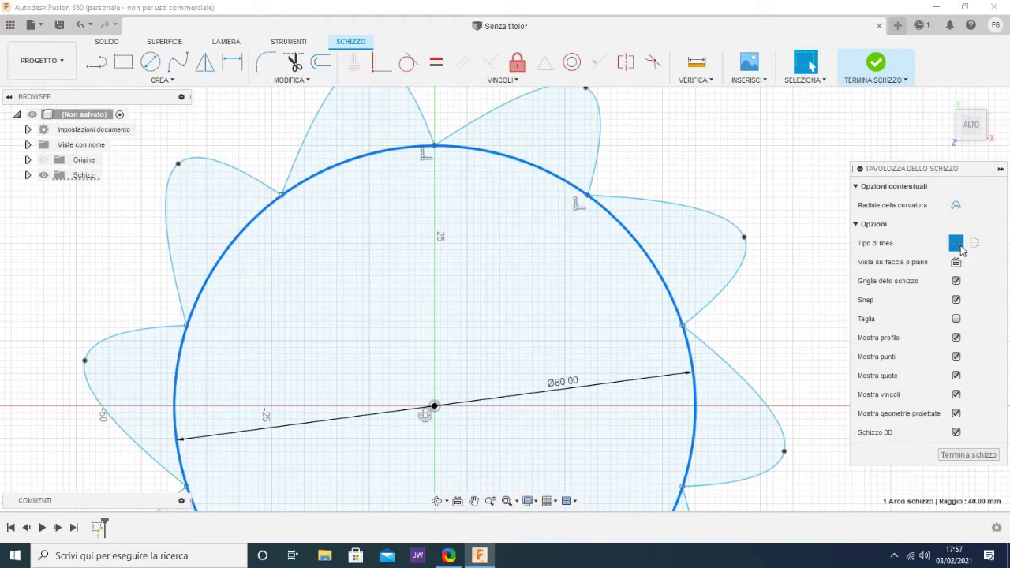
scroll(702, 160, "down", 2)
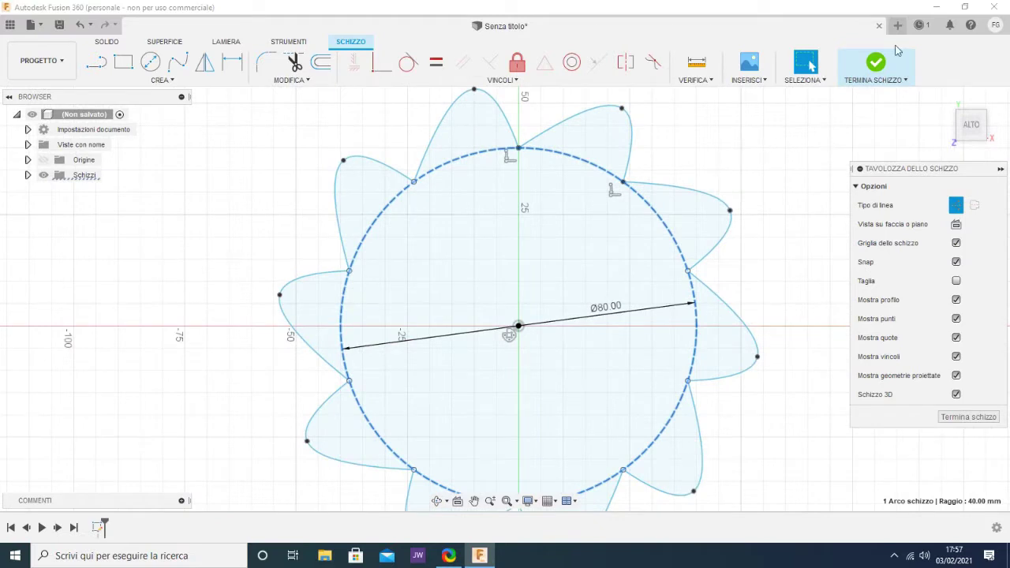
left_click(876, 63)
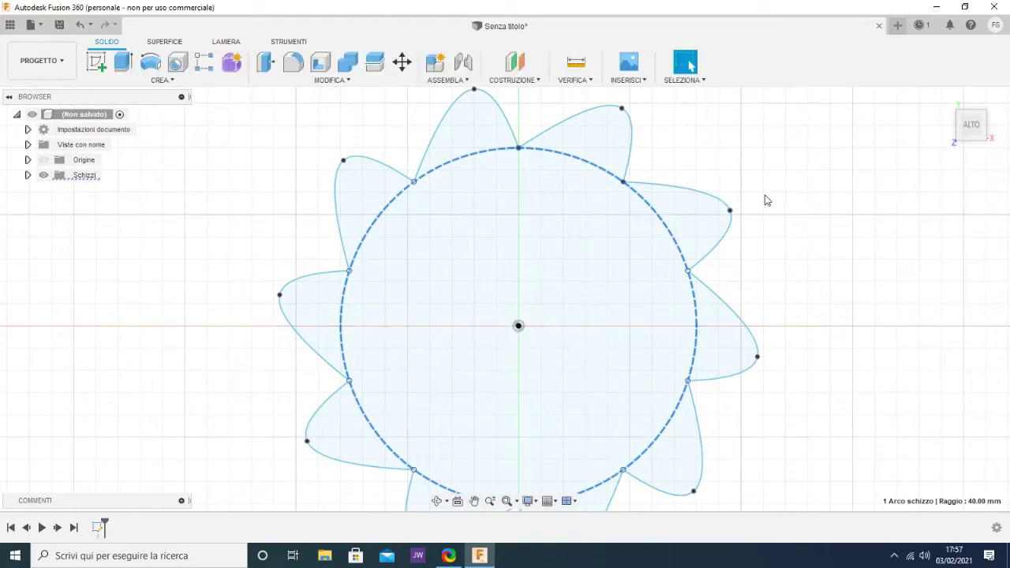
- In a new T-spline form, extrude the petal profile 2 mm with 10 faces
left_click(689, 227)
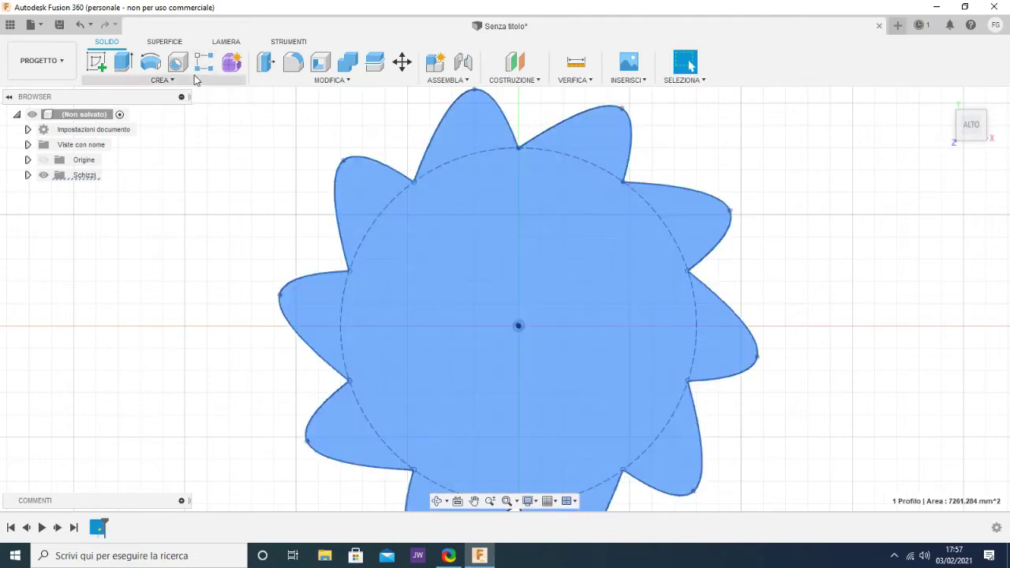
left_click(234, 63)
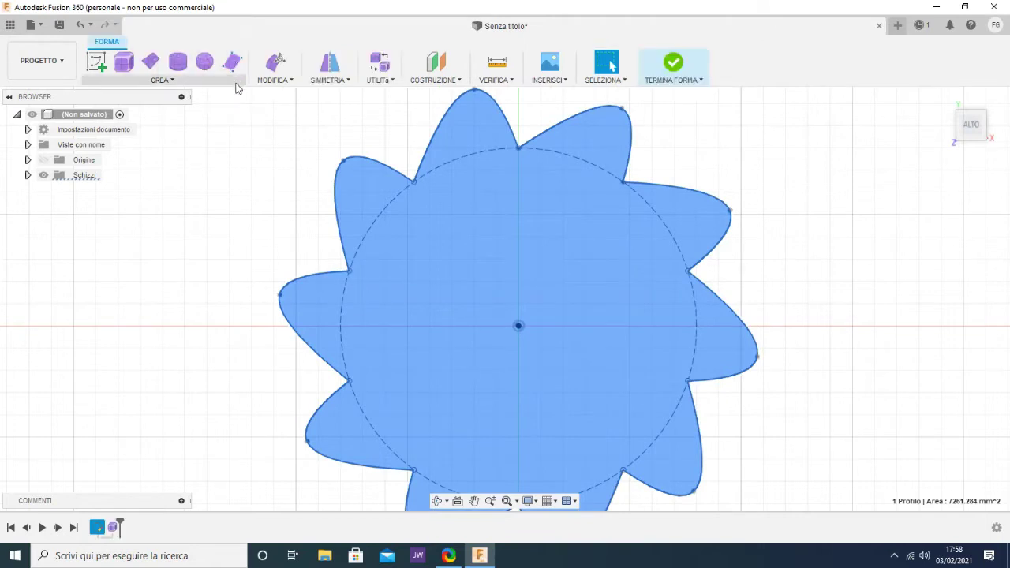
left_click(166, 81)
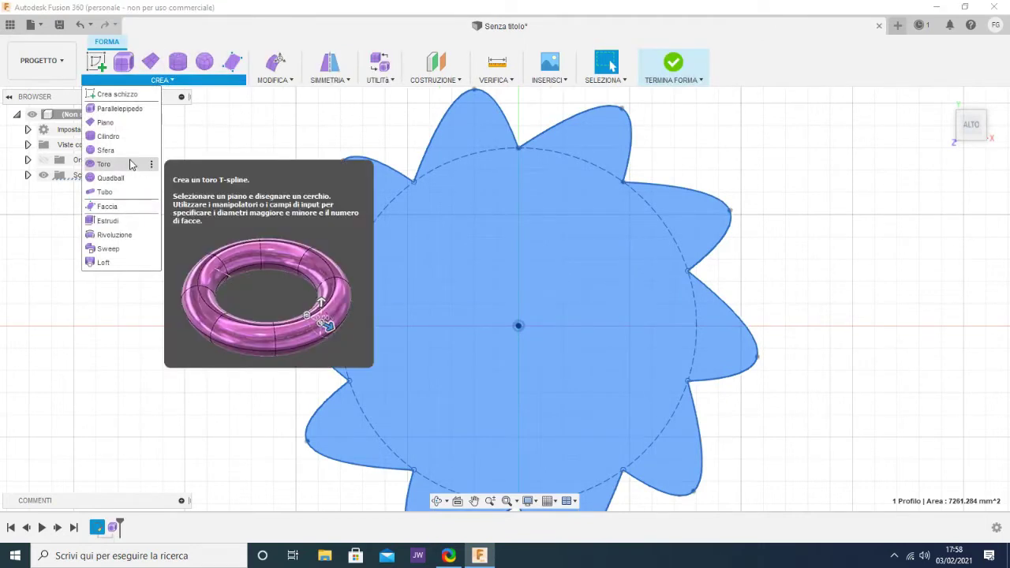
left_click(127, 221)
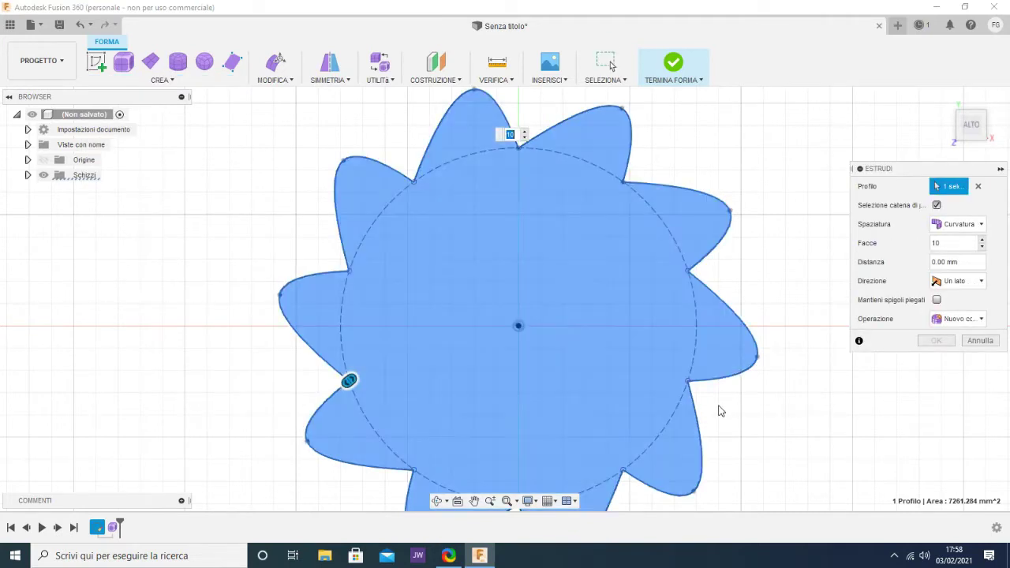
left_click(936, 262)
type("2")
key("Return")
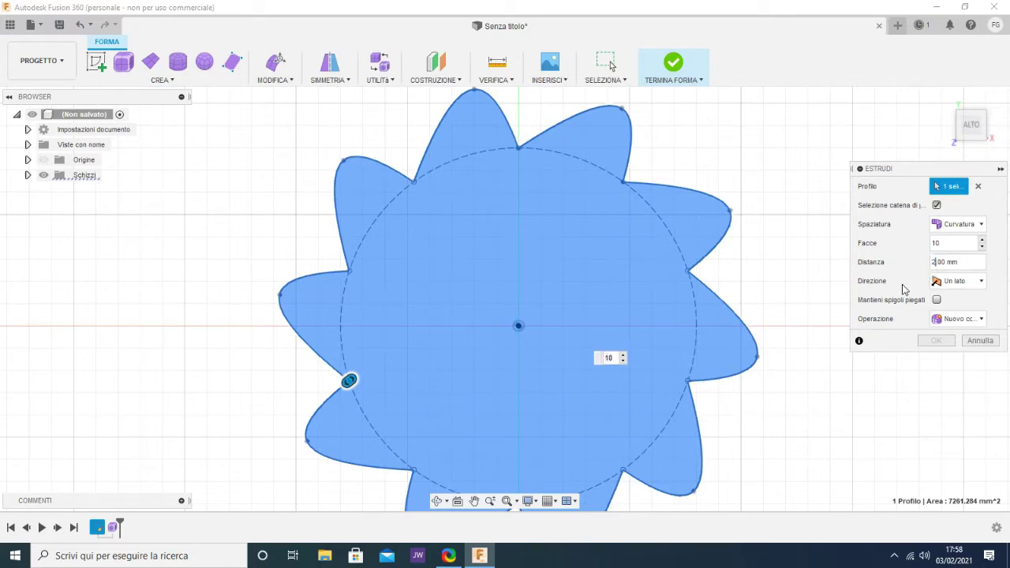
key("Return")
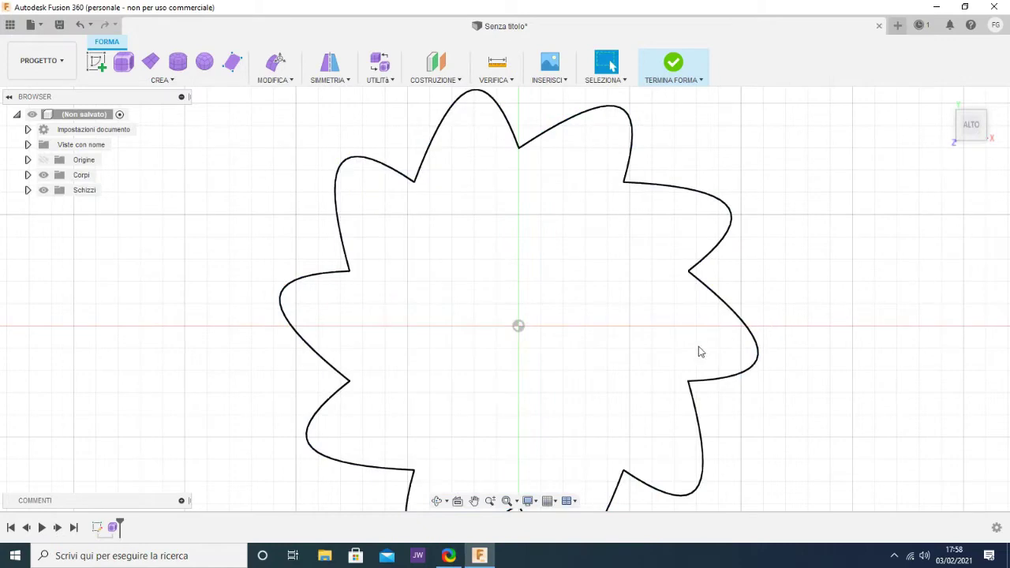
mouse_move(971, 125)
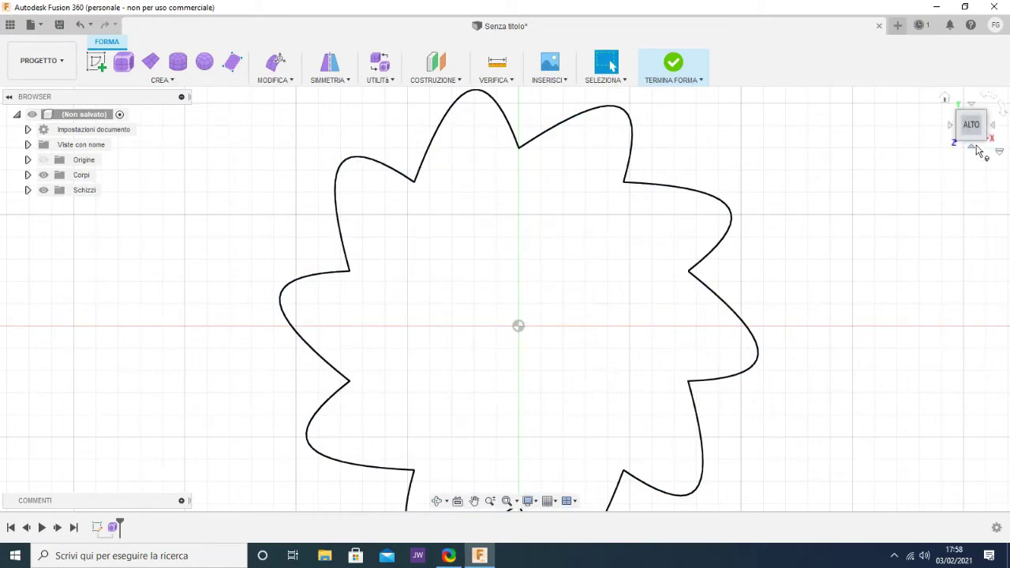
- From the front view, select the form's outer edge loop and raise it 30 mm
left_click(976, 148)
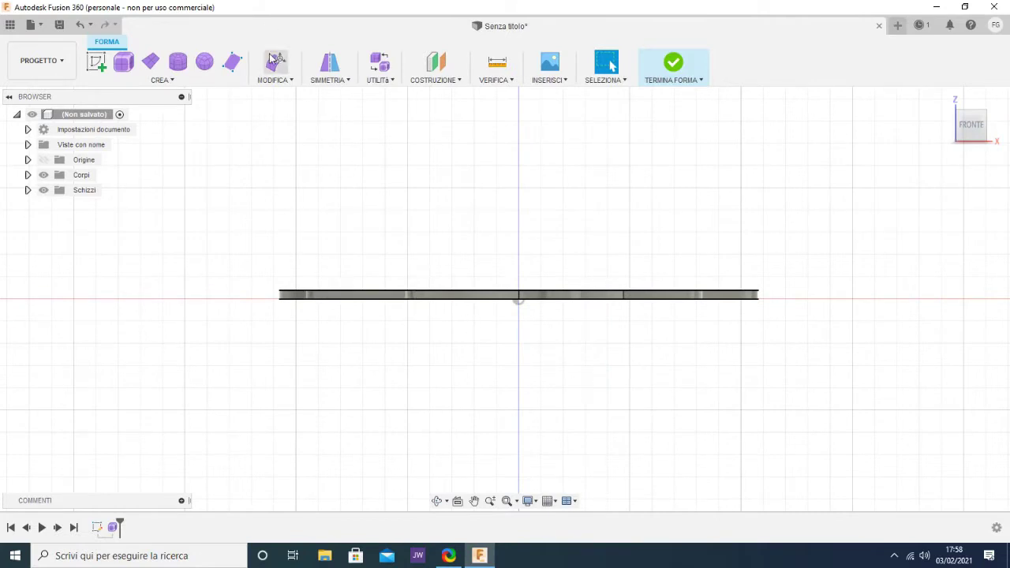
scroll(458, 234, "down", 2)
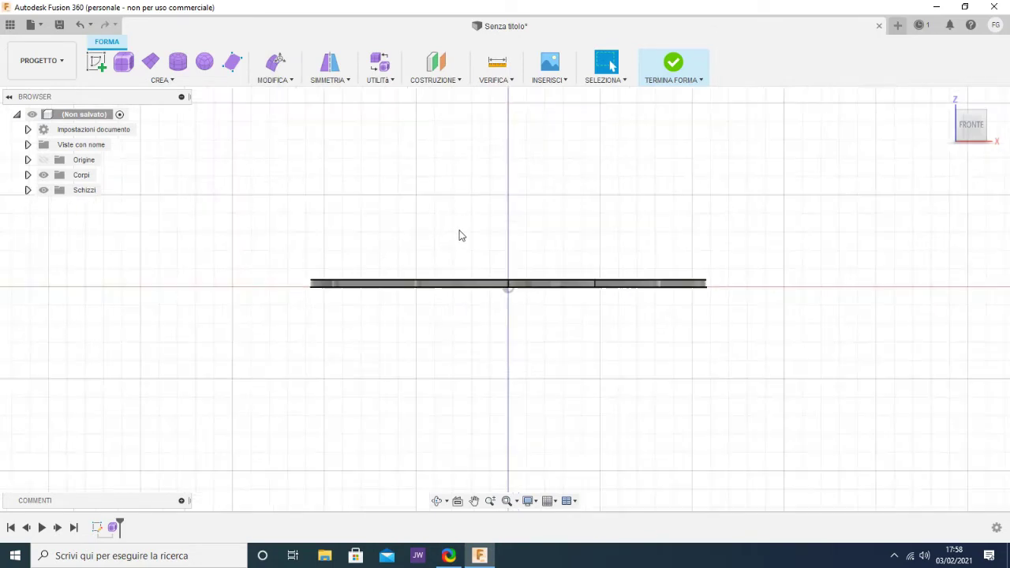
scroll(461, 235, "down", 2)
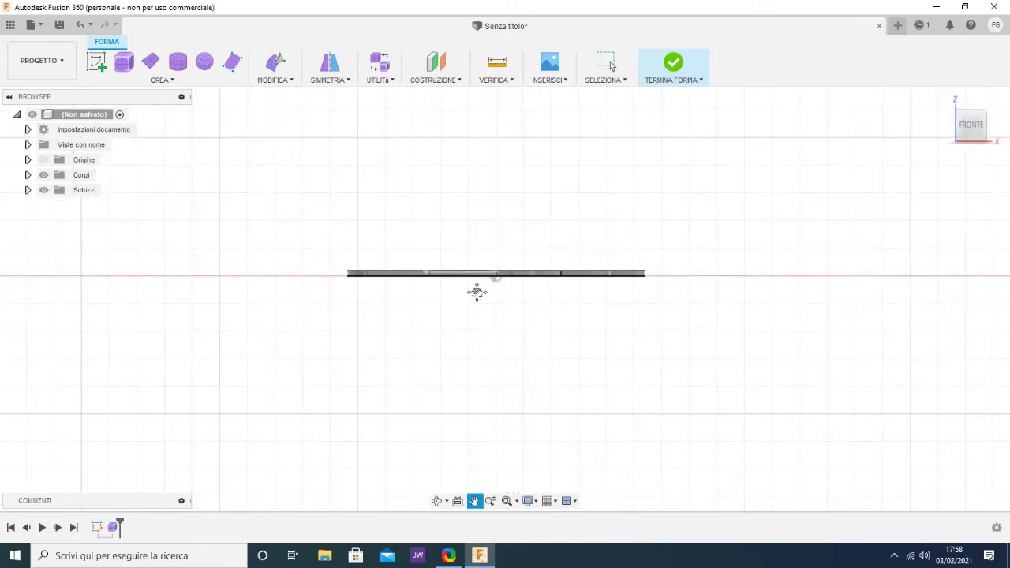
middle_click_drag(476, 288, 484, 390)
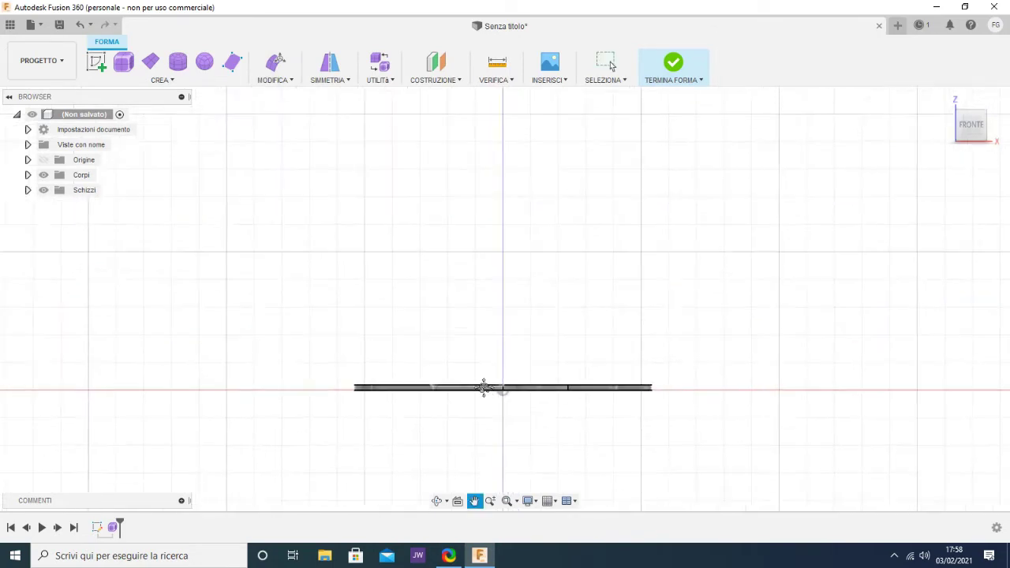
left_click(276, 62)
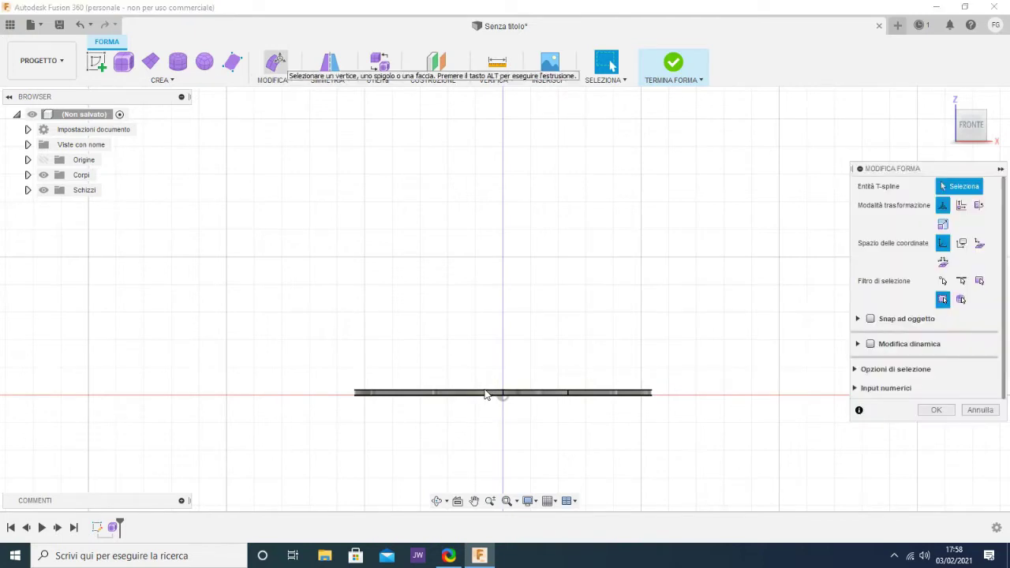
double_click(485, 393)
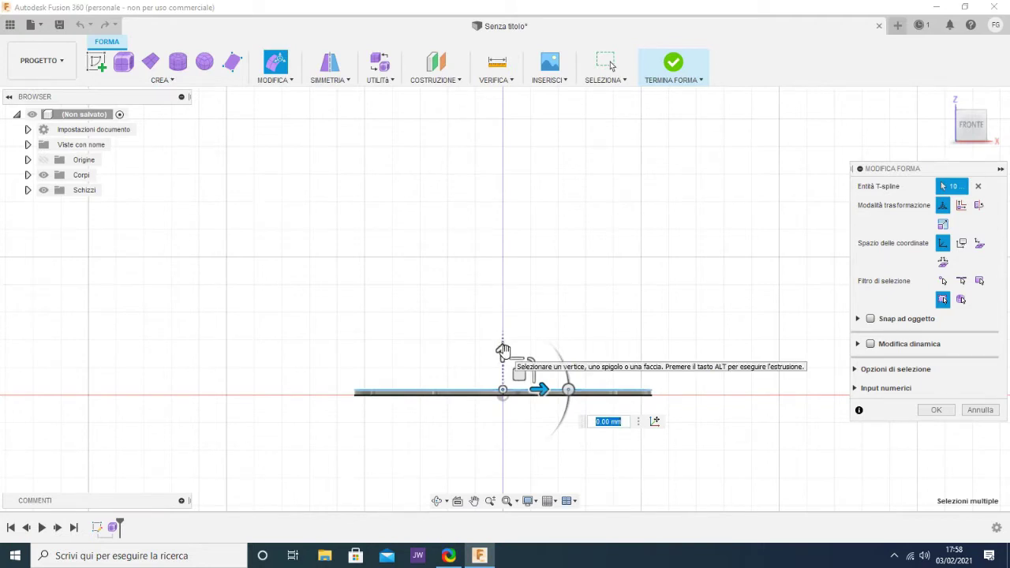
left_click_drag(503, 350, 506, 274)
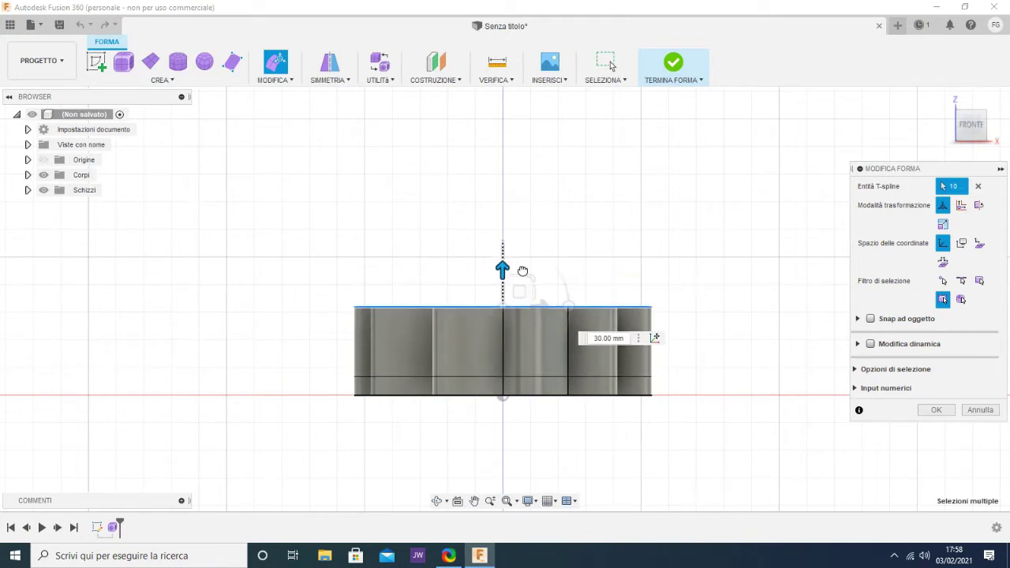
left_click_drag(523, 271, 522, 270)
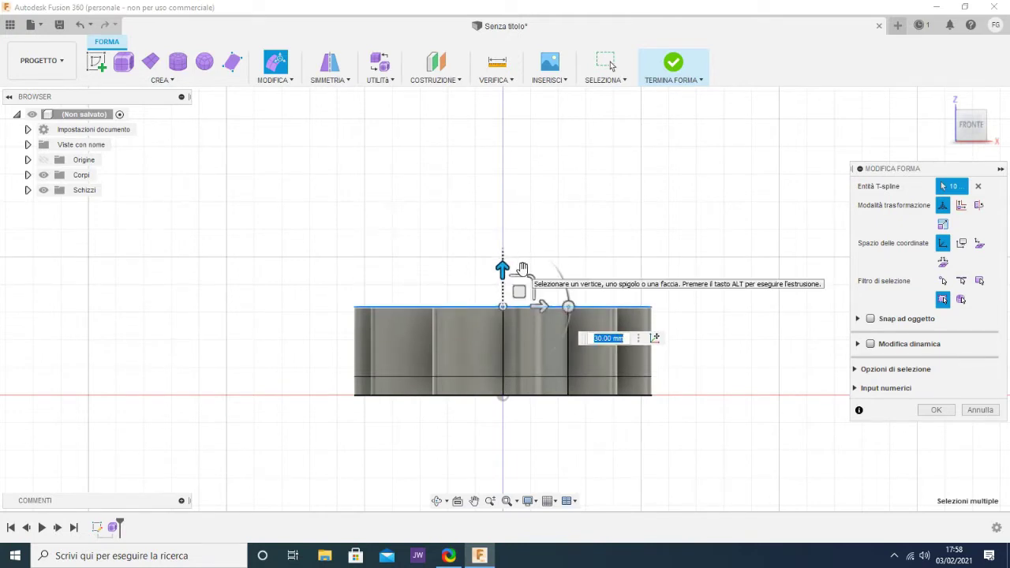
- Raise the top rim further in stages while scaling it, ending at 0.492 scale
left_click(505, 309)
left_click_drag(506, 312, 511, 313)
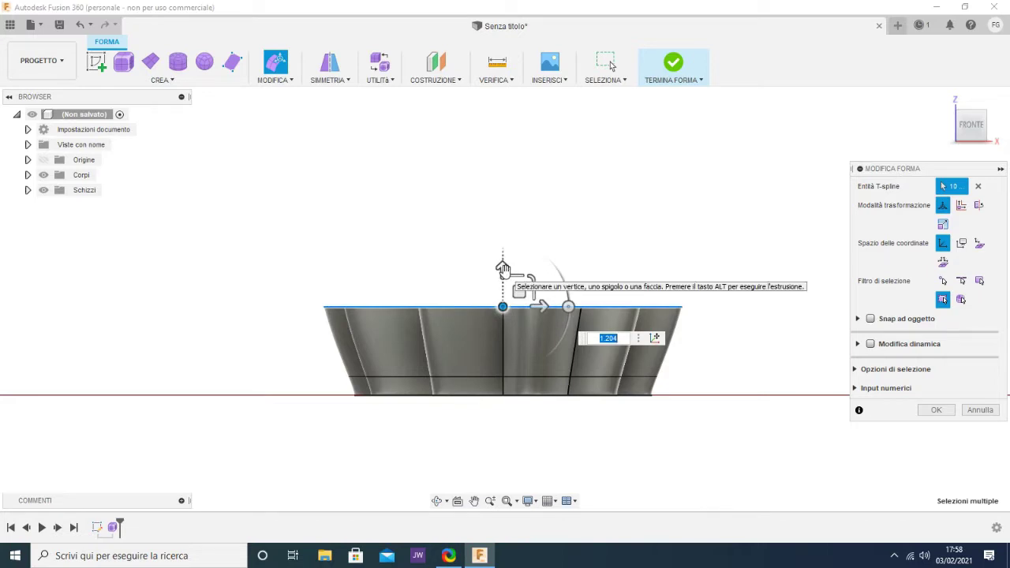
left_click_drag(503, 269, 511, 207)
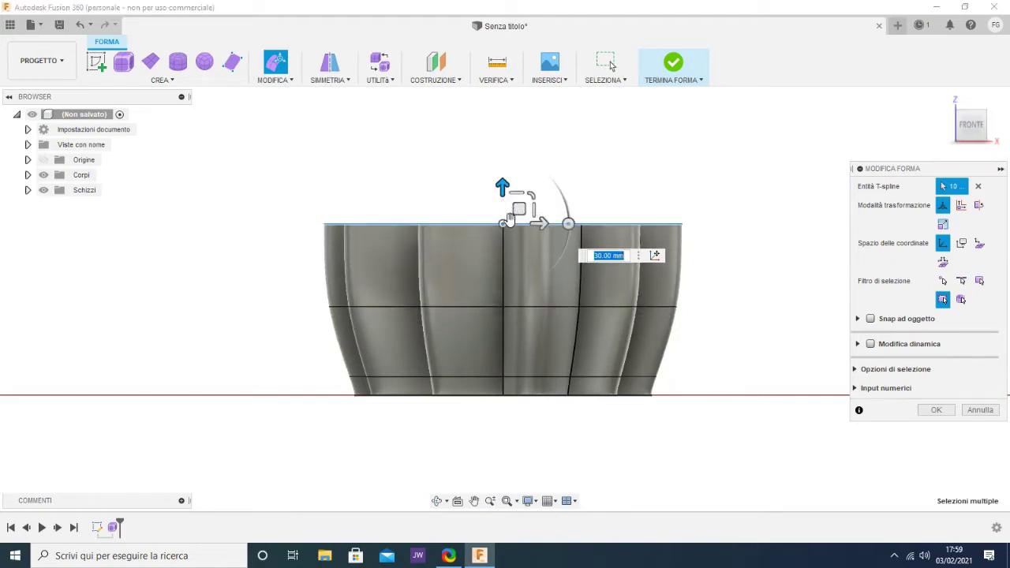
left_click_drag(504, 227, 502, 242)
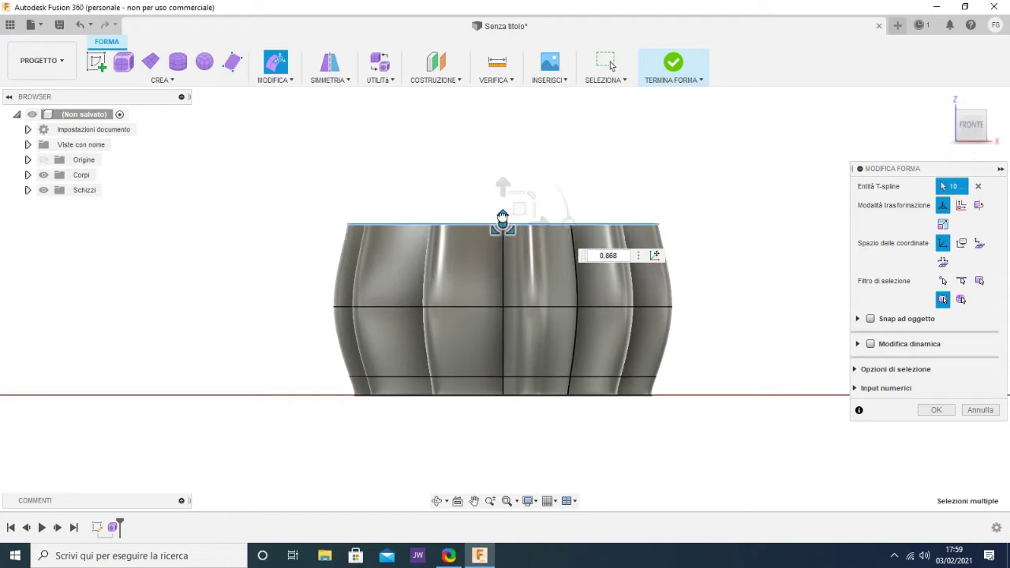
left_click_drag(503, 218, 503, 221)
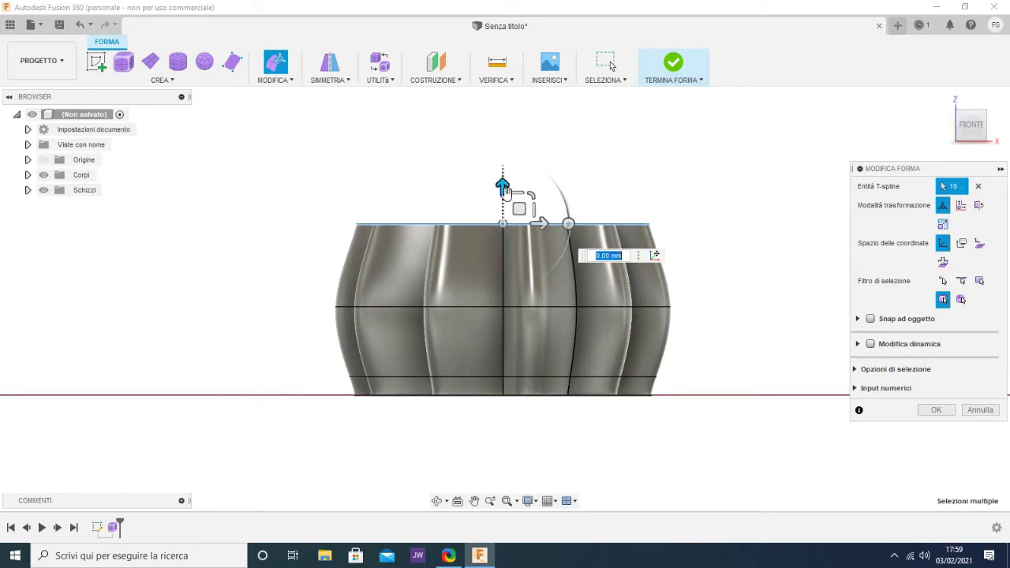
left_click_drag(505, 191, 502, 101)
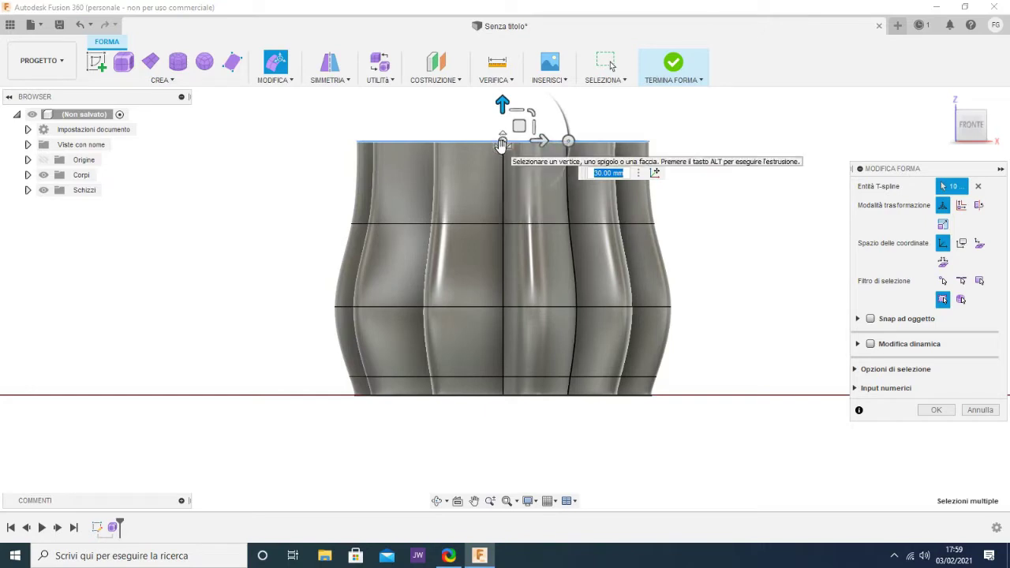
mouse_move(502, 142)
left_mouse_down()
mouse_move(494, 190)
mouse_move(524, 260)
mouse_move(530, 250)
left_mouse_up()
- Pull the top rim up another 50 mm, to 80 mm, forming a tall neck
scroll(543, 251, "down", 2)
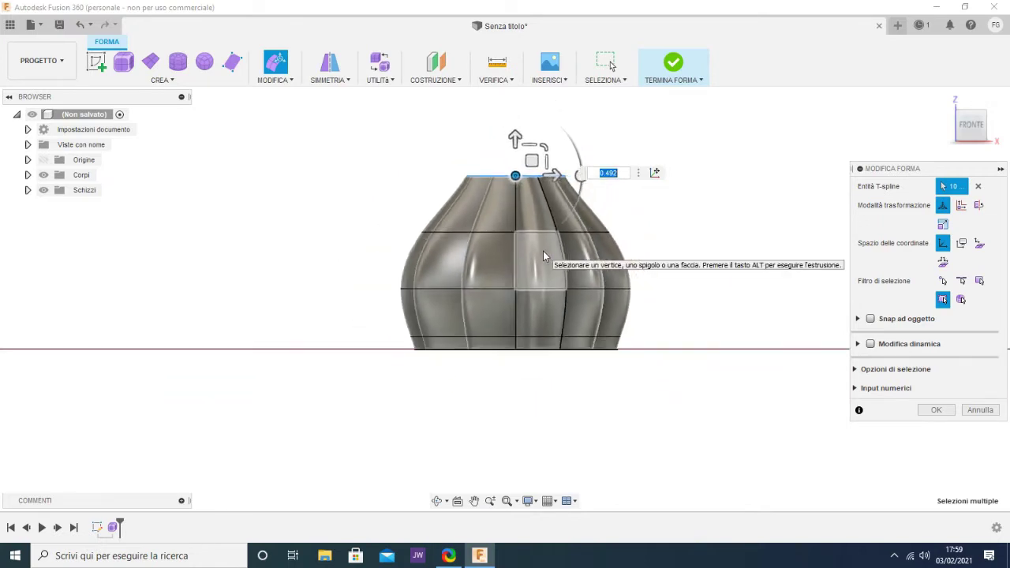
scroll(543, 251, "down", 1)
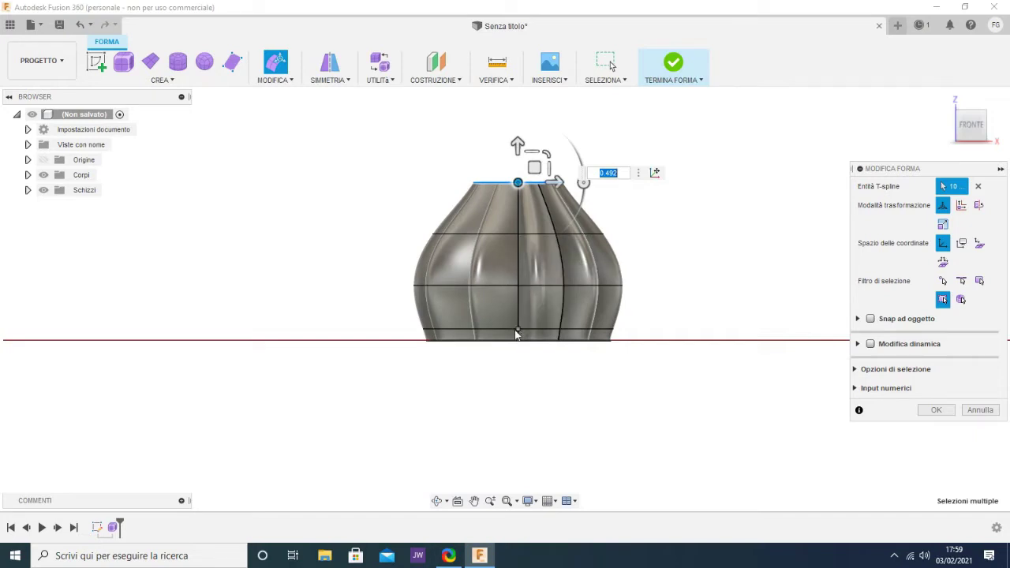
middle_click_drag(515, 328, 506, 456)
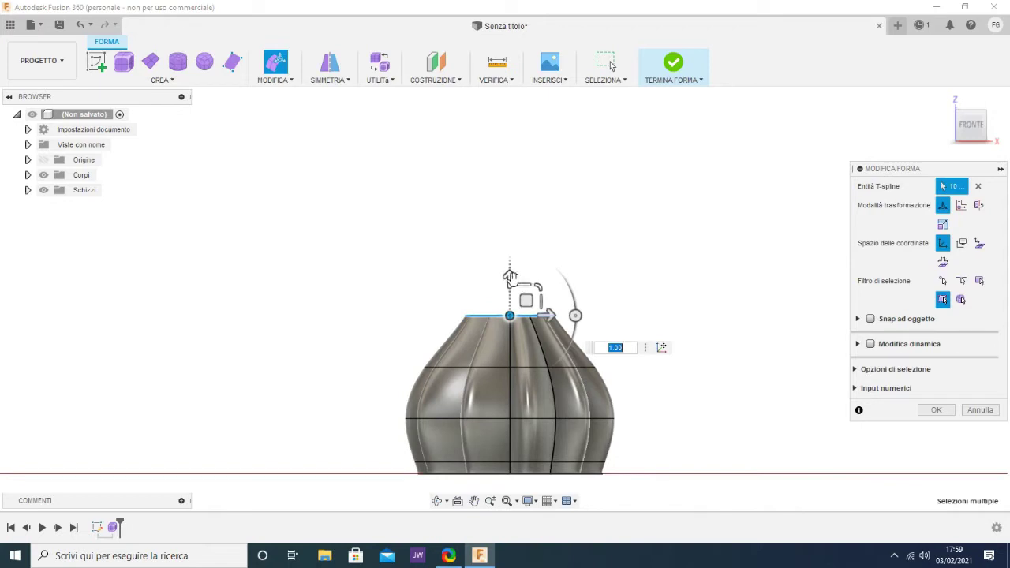
left_click_drag(511, 278, 509, 190)
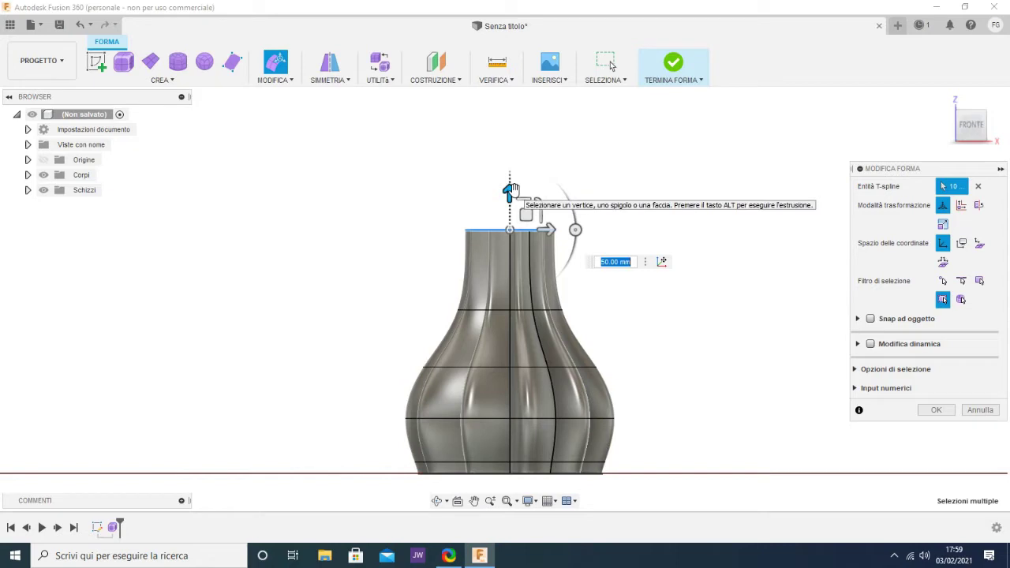
left_click_drag(510, 190, 511, 141)
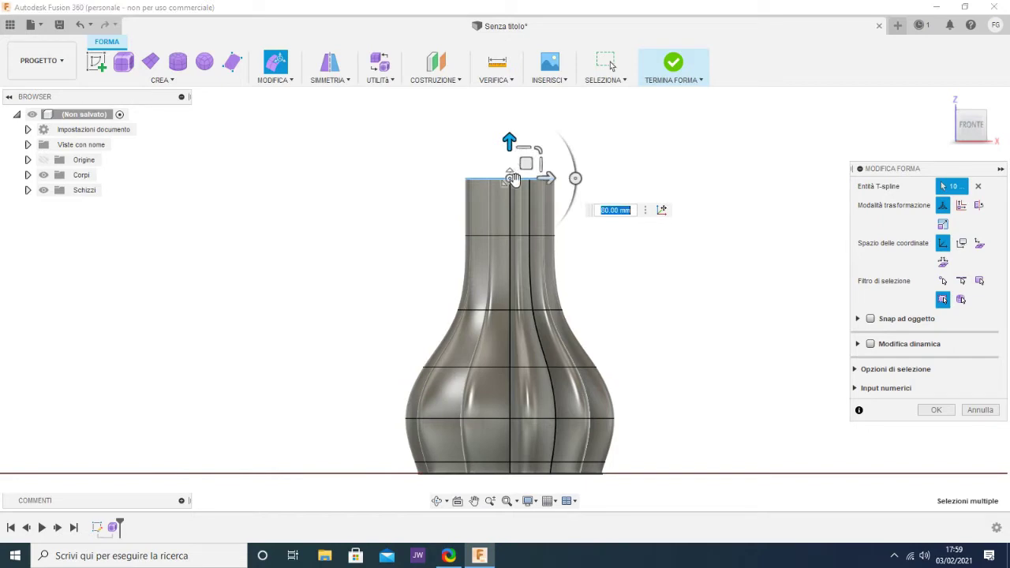
- Select the ring around the middle of the neck and scale it to 0.708
left_click(504, 237)
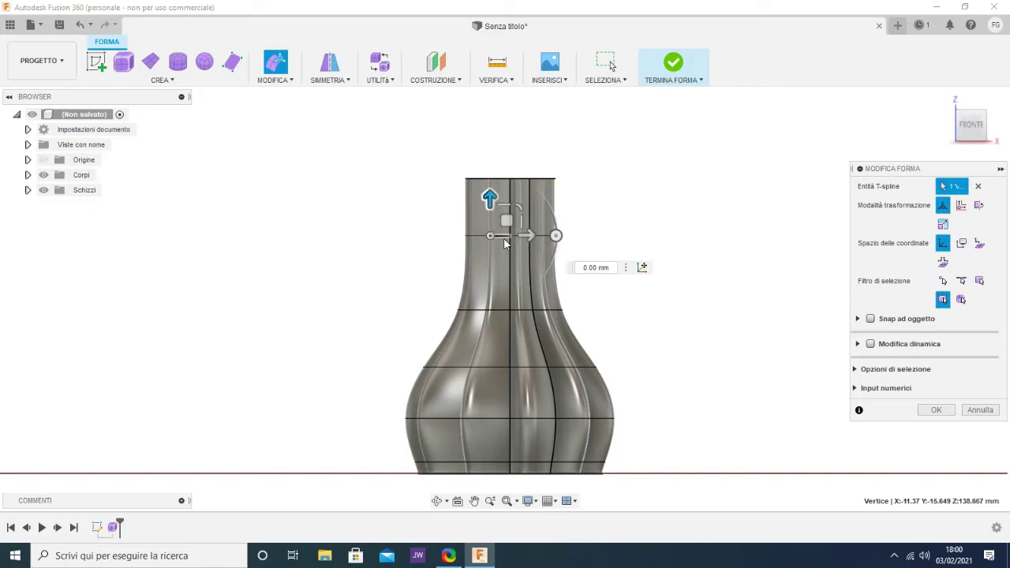
left_click(506, 243)
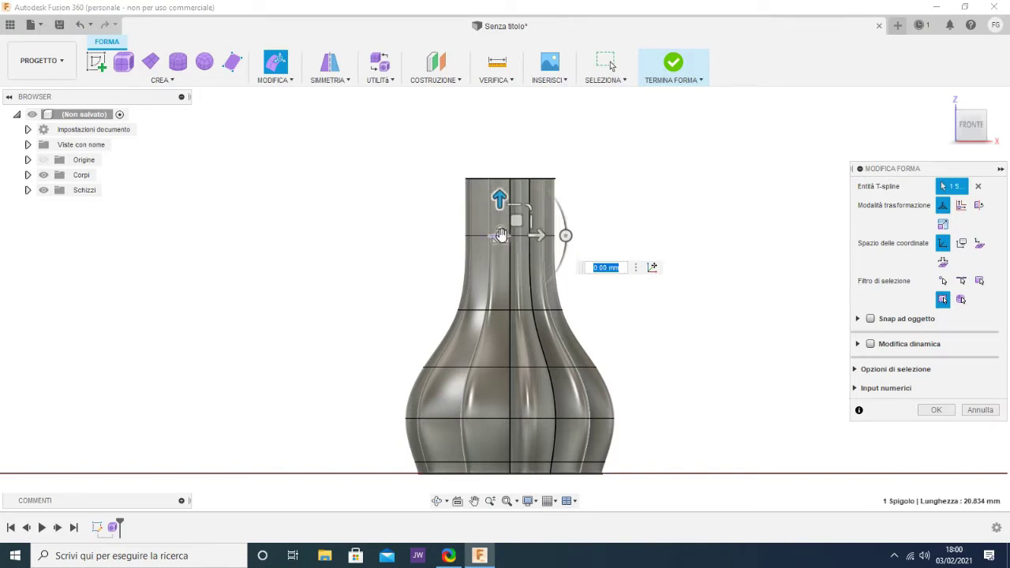
left_click(500, 238)
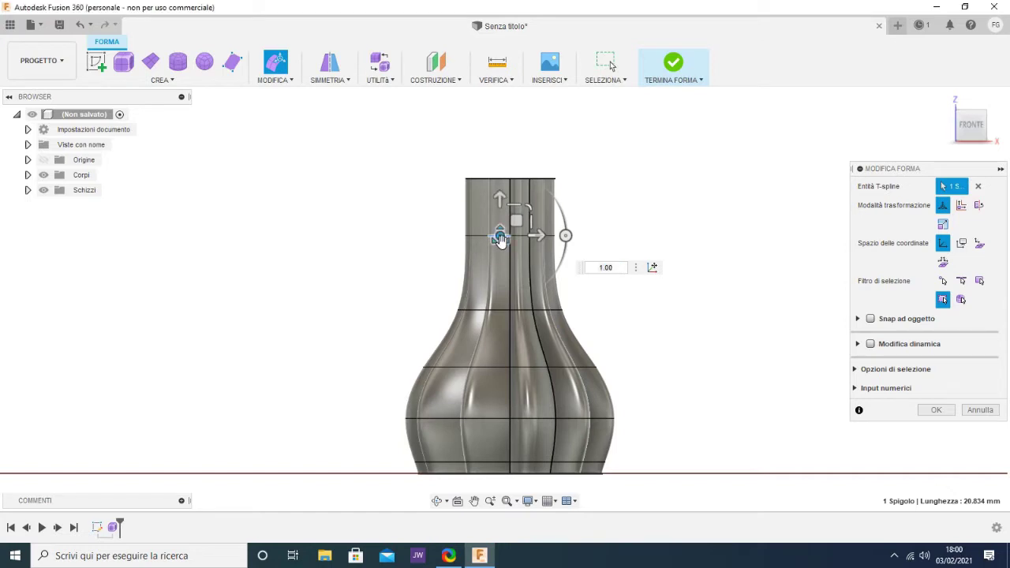
scroll(511, 249, "up", 4)
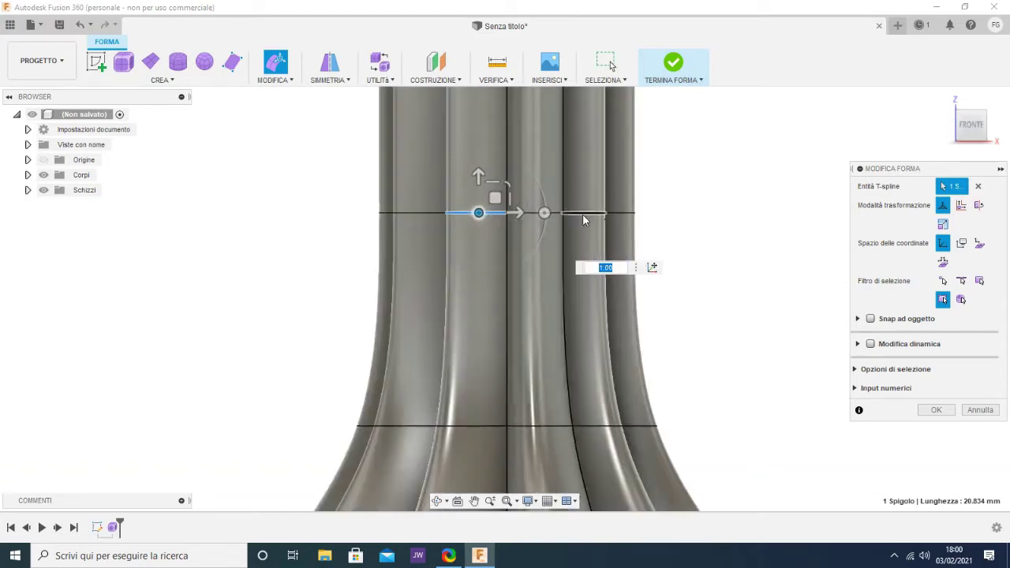
double_click(583, 214)
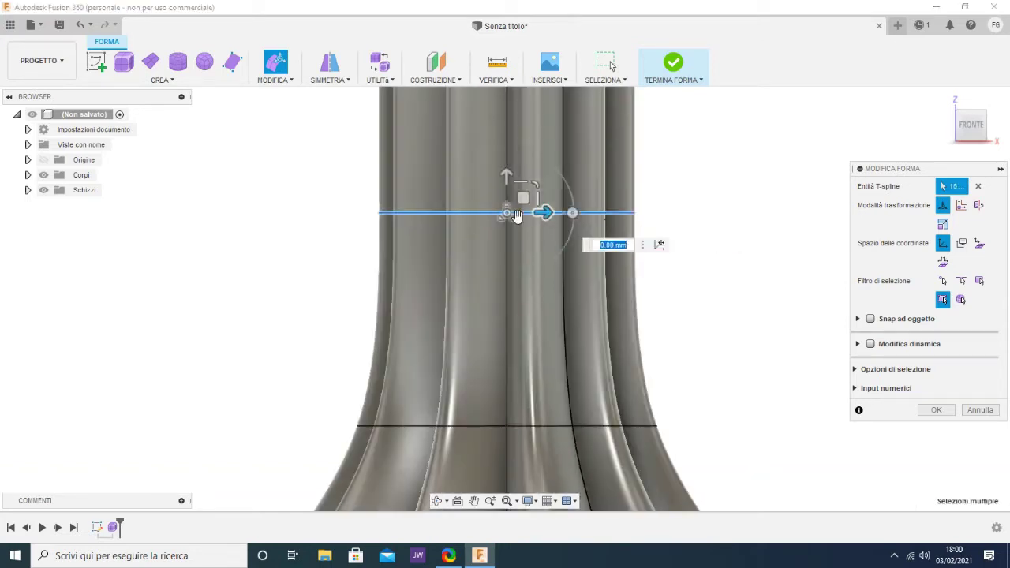
mouse_move(509, 220)
left_mouse_down()
mouse_move(502, 193)
mouse_move(507, 214)
left_mouse_up()
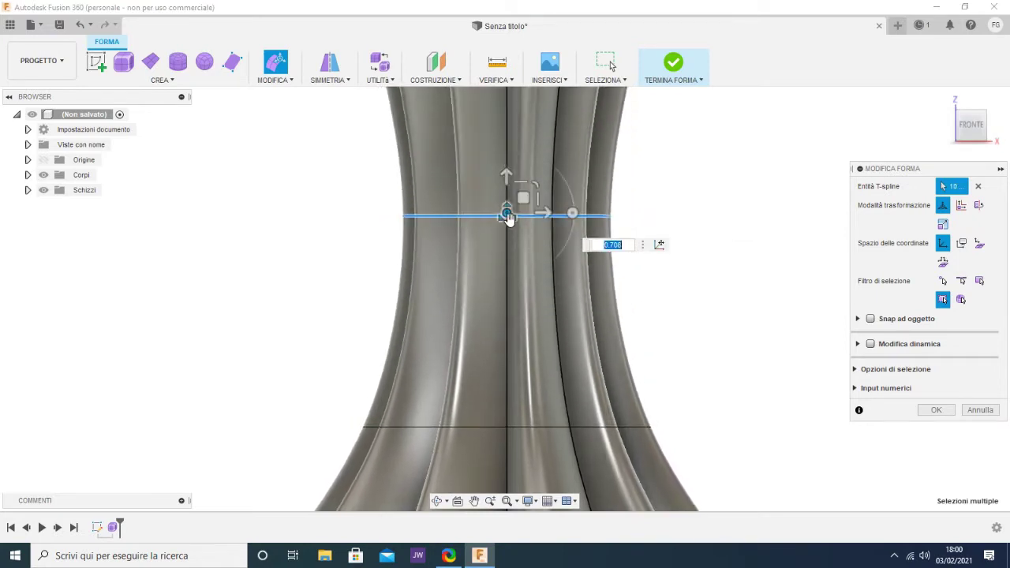
- Select the mouth's rim loop and scale it to 1.581 to flare the lip
scroll(508, 220, "down", 4)
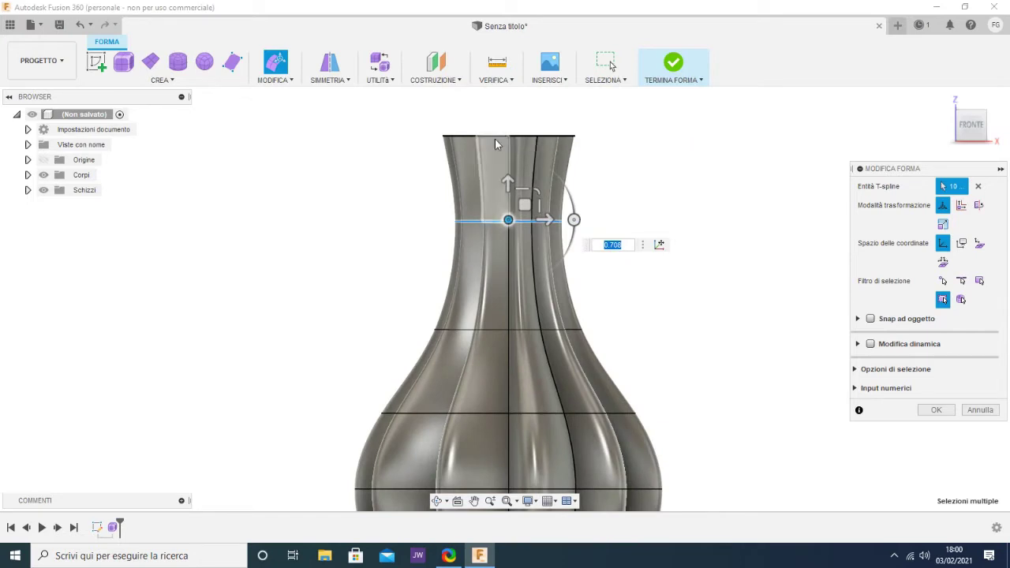
left_click(495, 138)
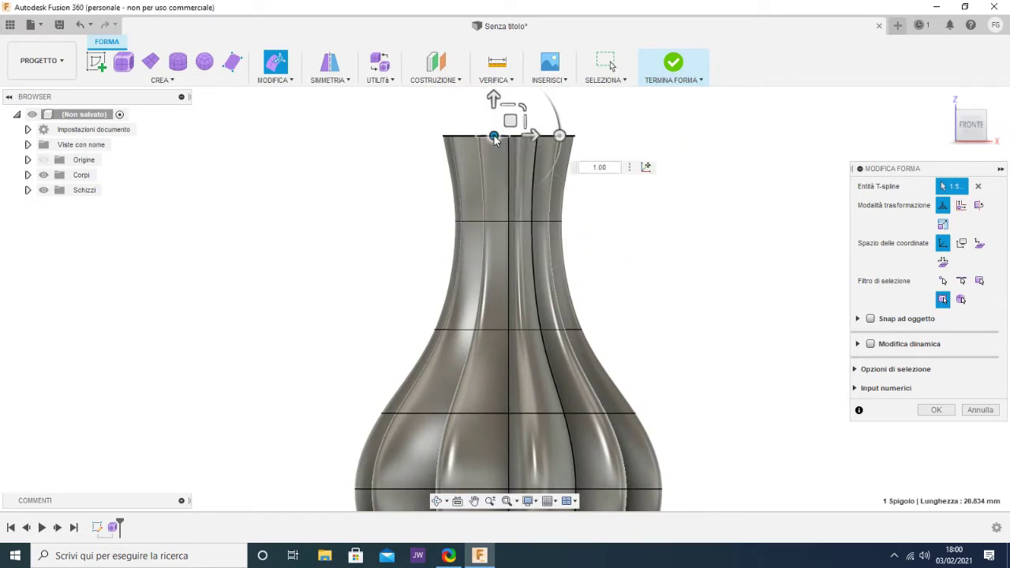
double_click(495, 139)
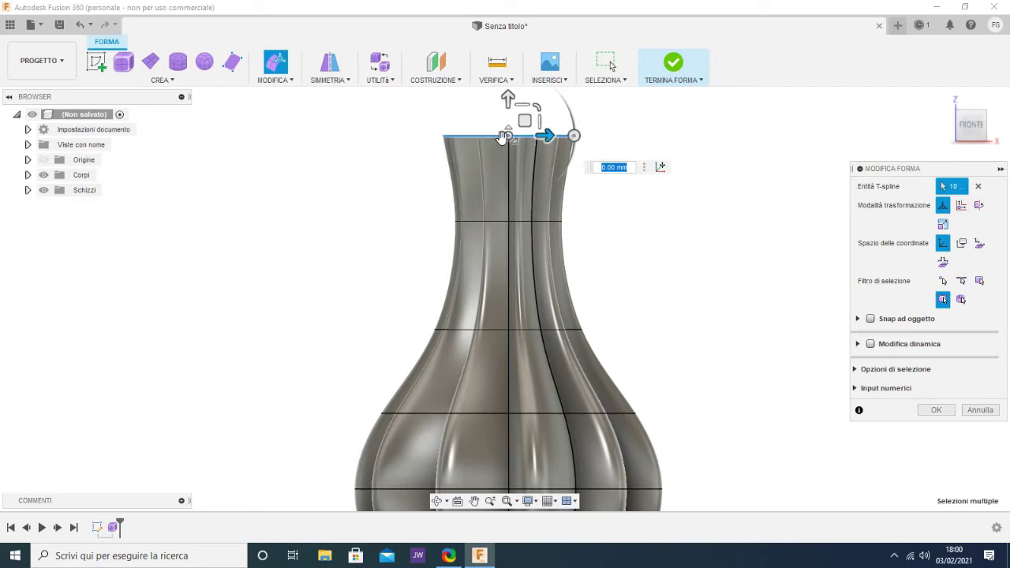
left_click_drag(508, 134, 564, 174)
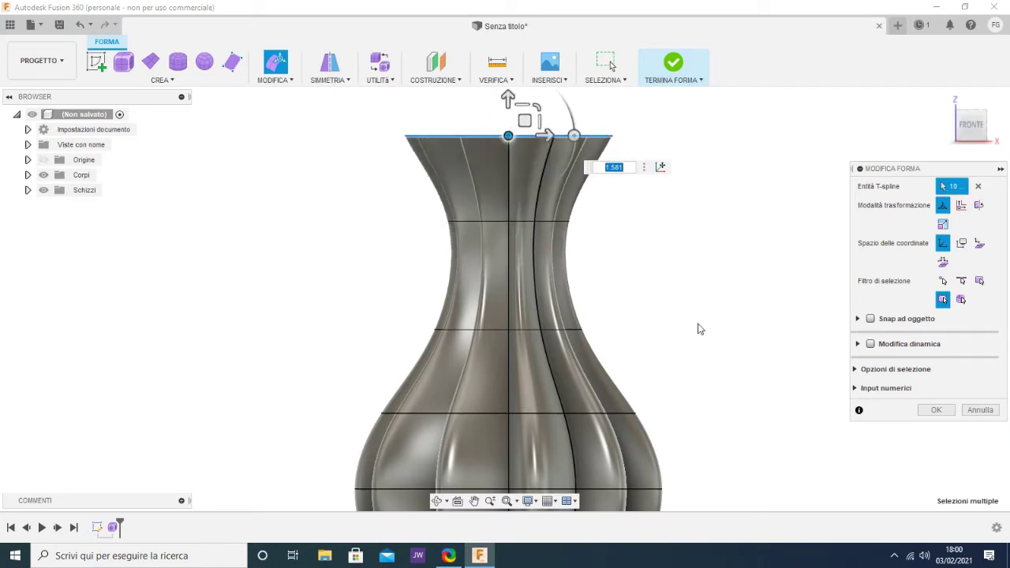
scroll(699, 332, "down", 3)
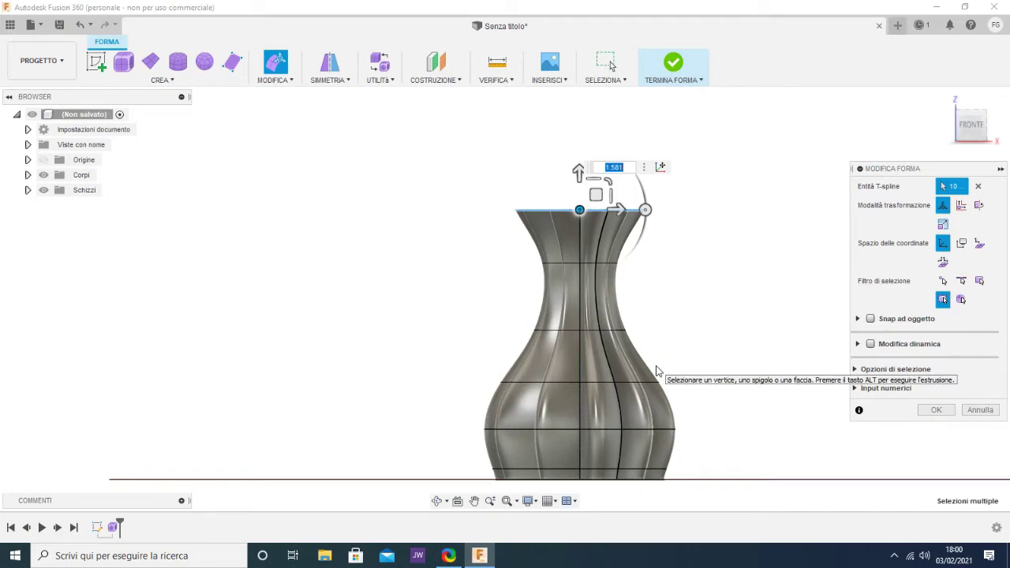
- Tilt the view to the underside and select the bottom opening's edge loop
mouse_move(657, 371)
middle_mouse_down("shift")
mouse_move(659, 260)
mouse_move(655, 297)
middle_mouse_up("shift")
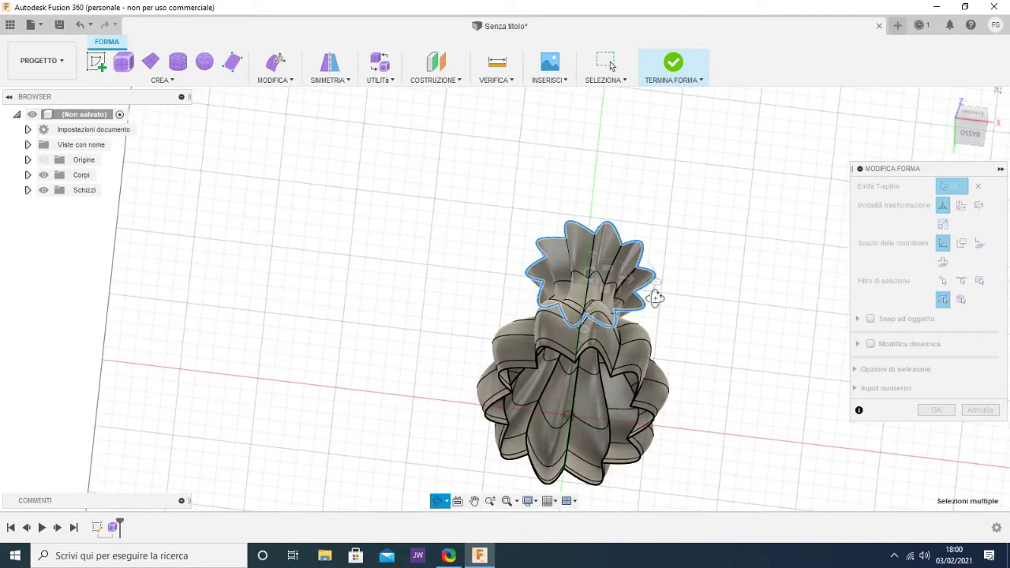
double_click(607, 368)
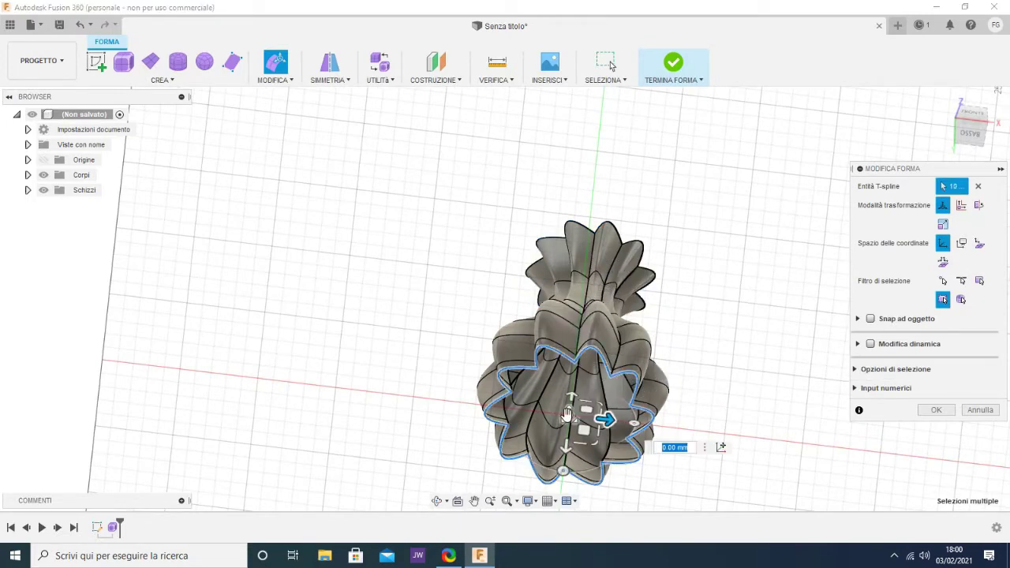
left_click(275, 81)
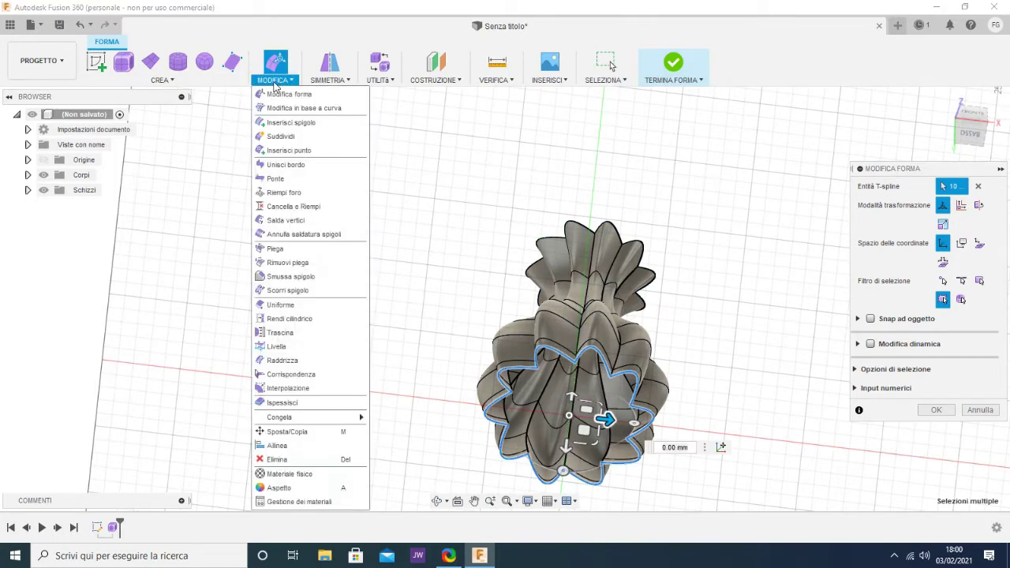
- Fill the bottom hole in Collapse mode with creased edges kept
left_click(290, 201)
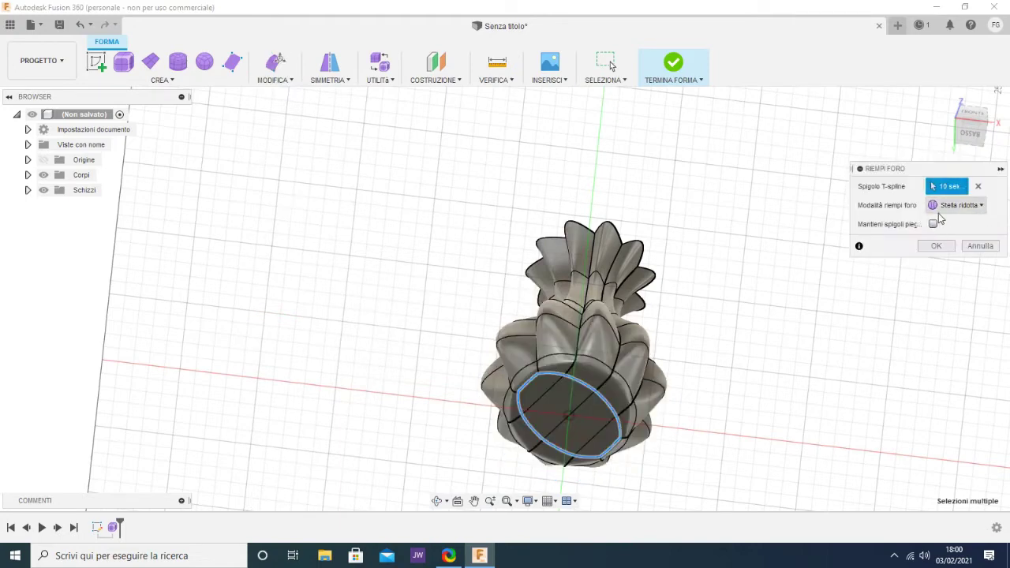
left_click(948, 208)
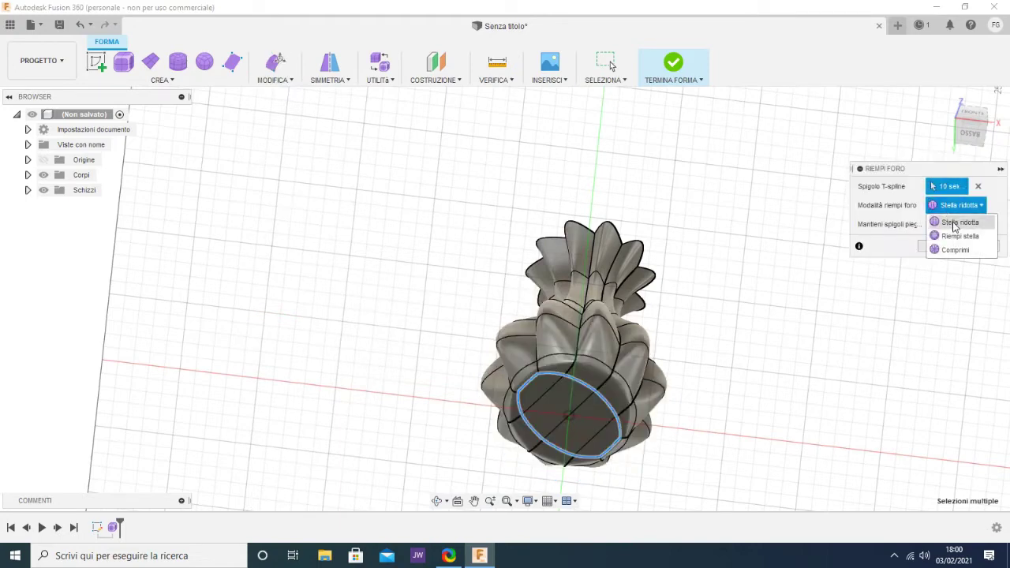
left_click(955, 250)
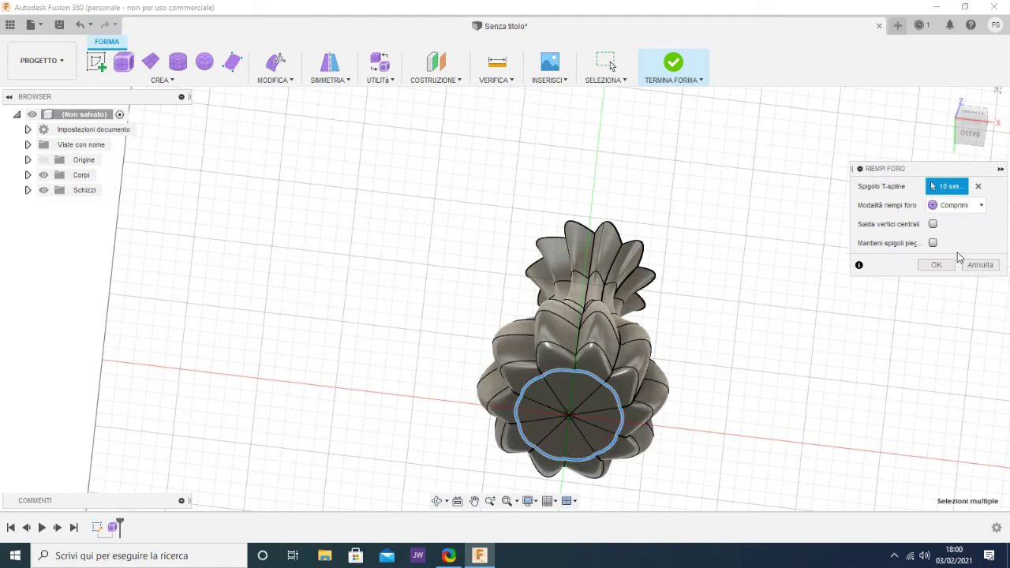
left_click(933, 243)
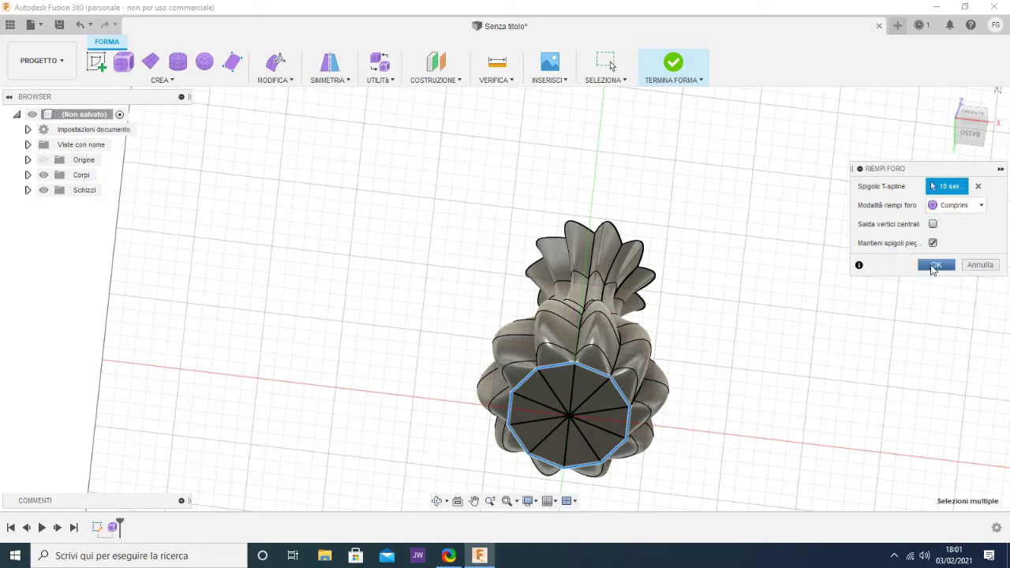
left_click(936, 266)
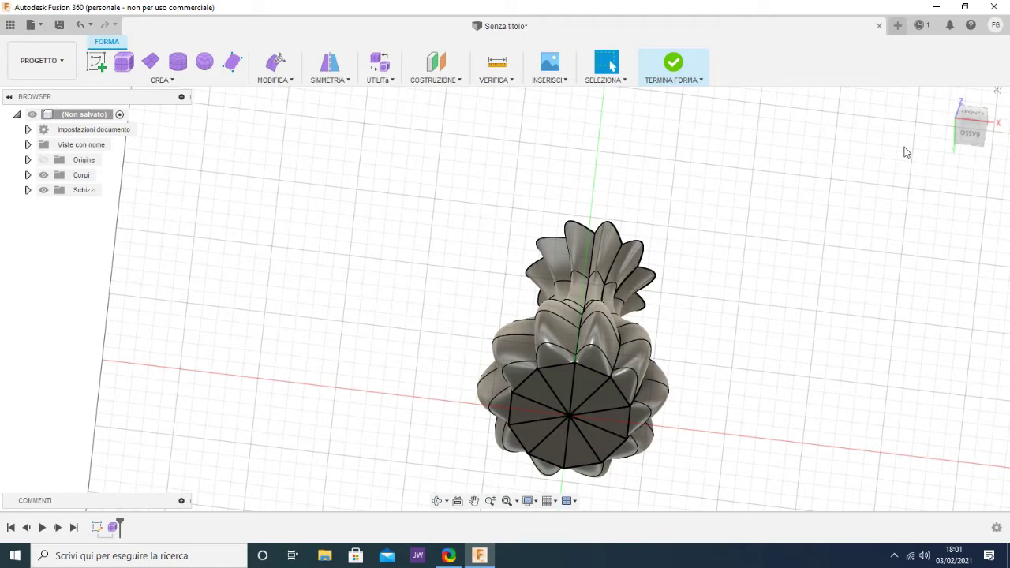
- Set the vase to a straight front view and start Modifica forma (Edit Form) on it
left_click(976, 118)
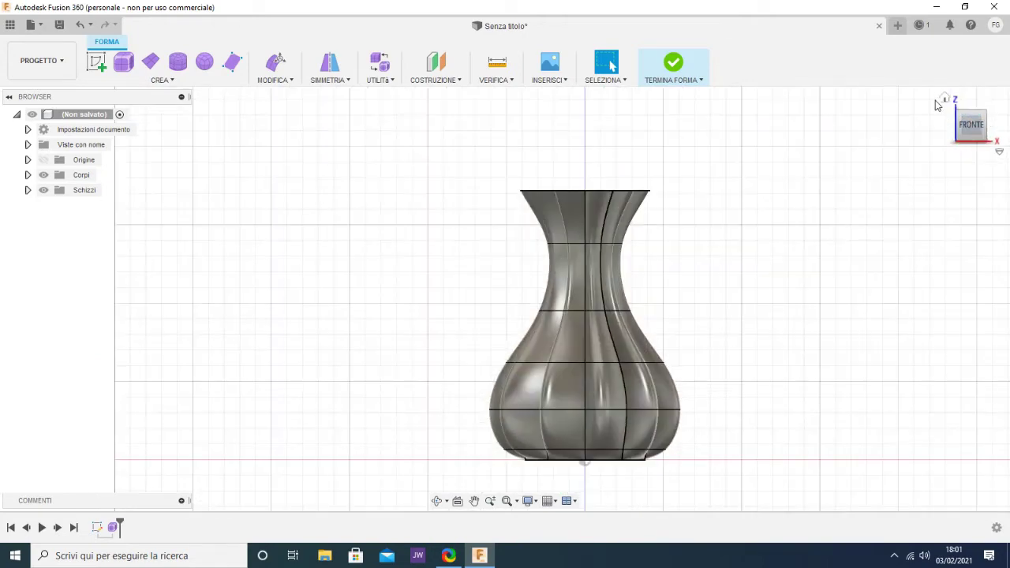
left_click(945, 98)
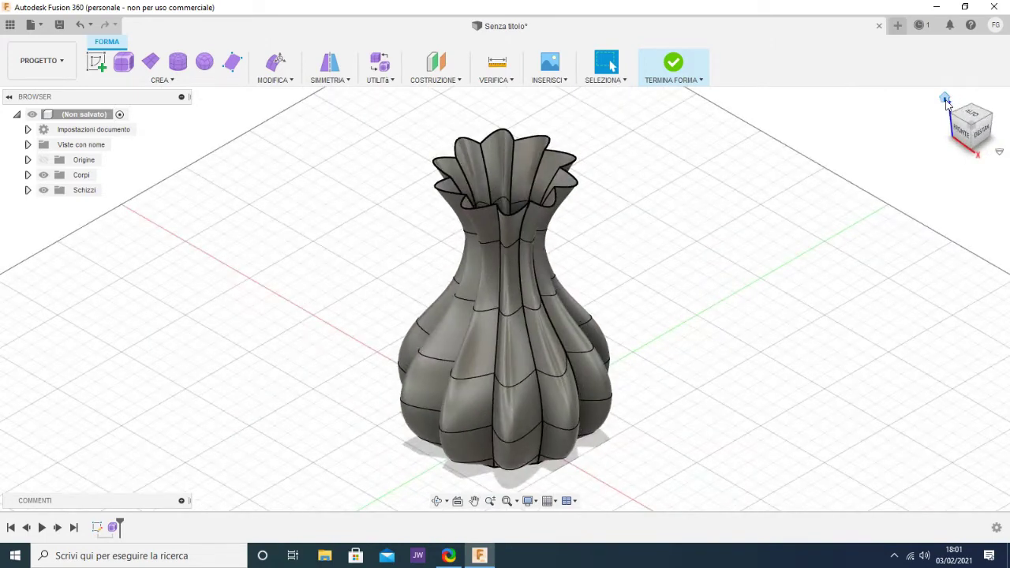
left_click(962, 140)
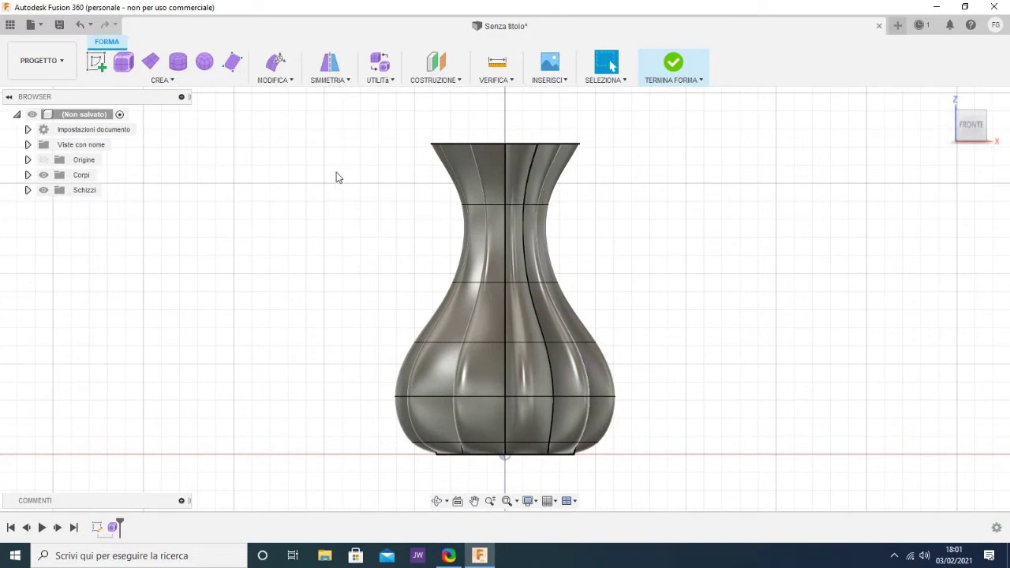
left_click(274, 63)
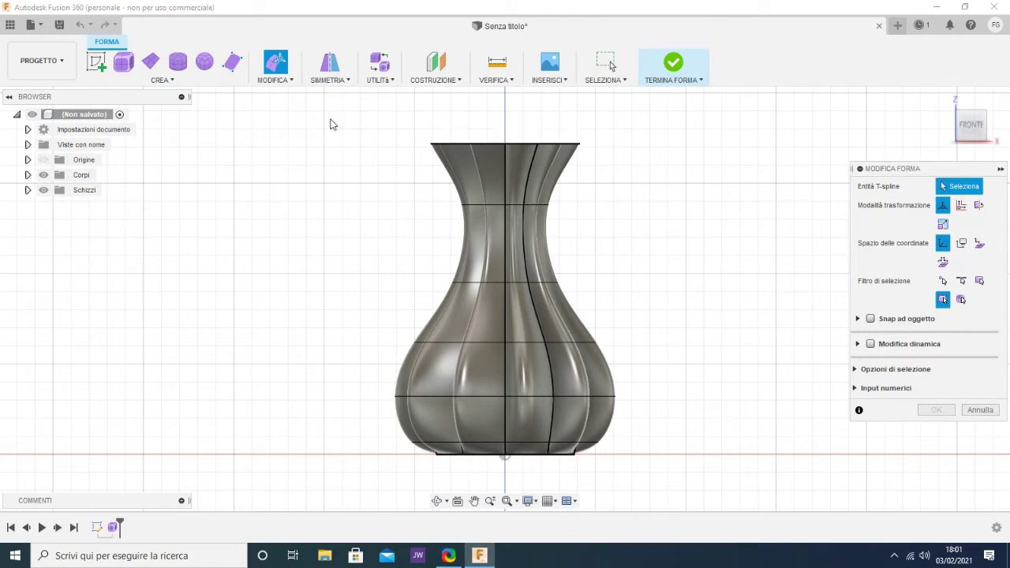
- Window-select the vase body faces, then add the missed face strips from an angled view
mouse_move(330, 119)
left_mouse_down()
mouse_move(616, 365)
mouse_move(685, 453)
left_mouse_up()
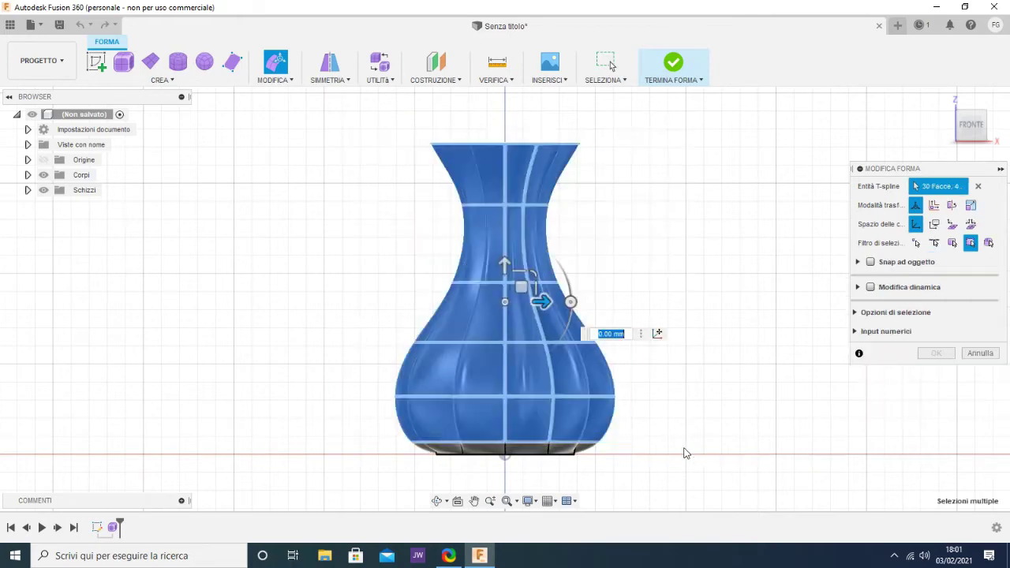
mouse_move(972, 120)
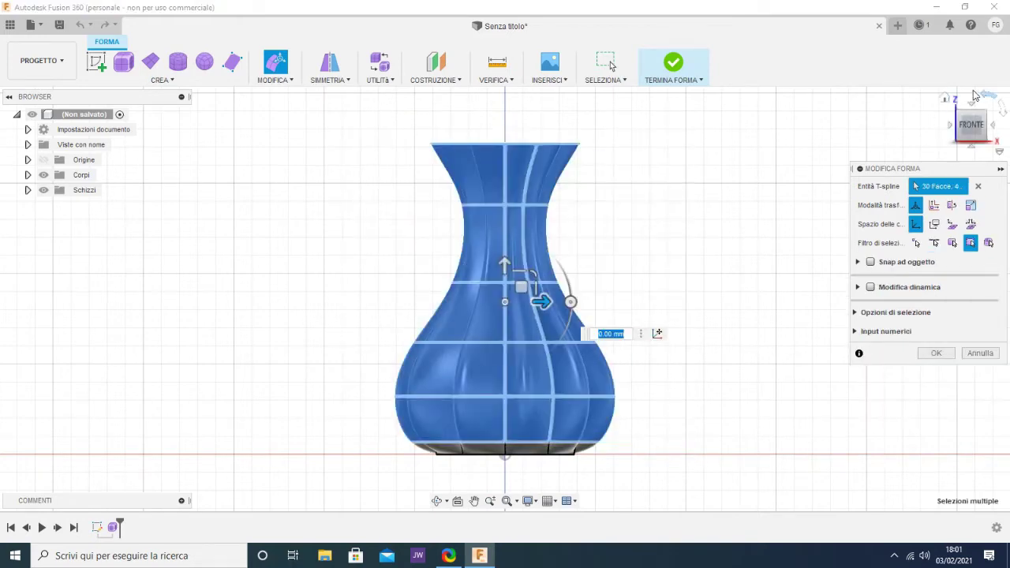
left_click(972, 106)
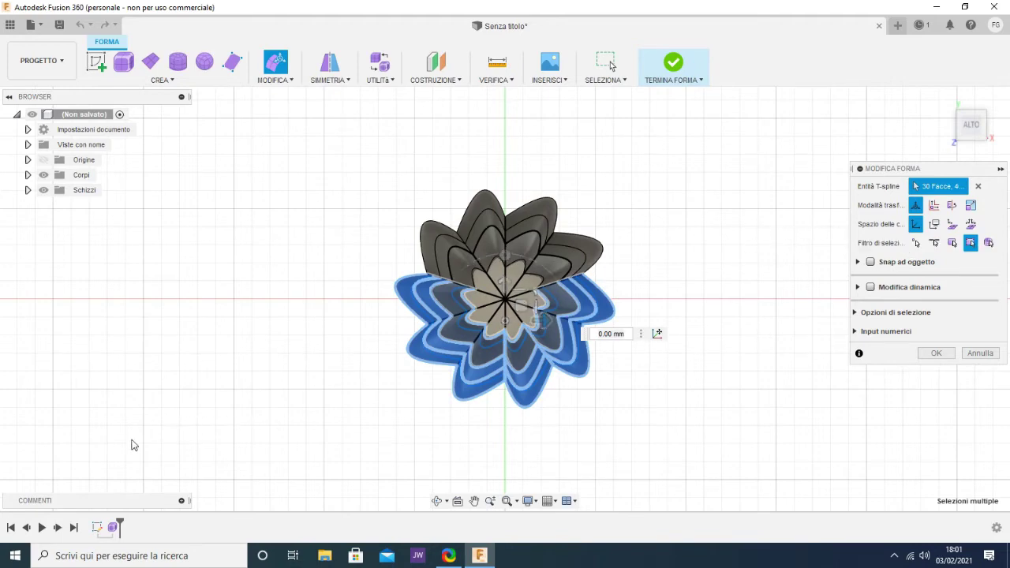
middle_click_drag(131, 444, 189, 521, "shift")
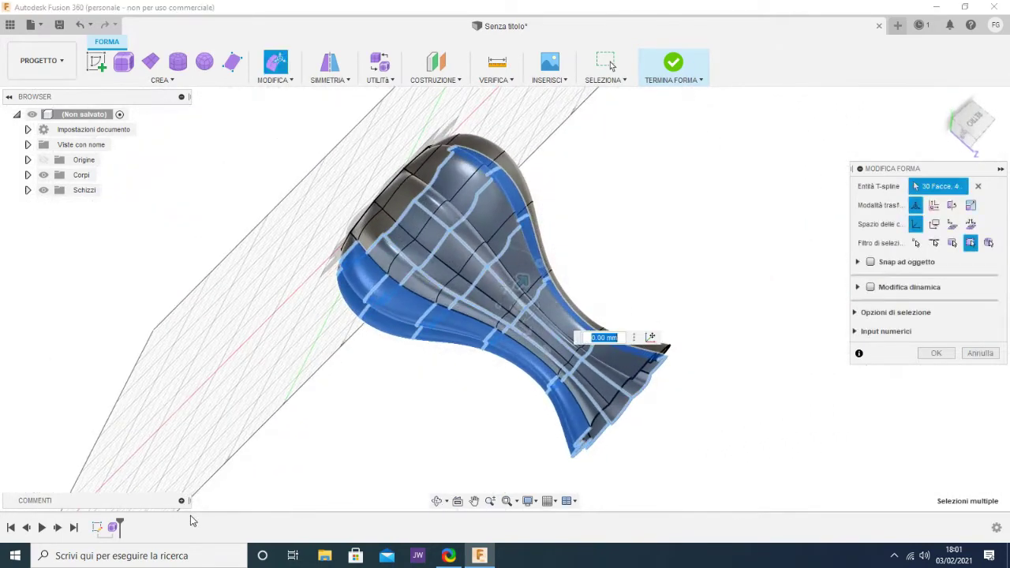
left_click(430, 288, "shift")
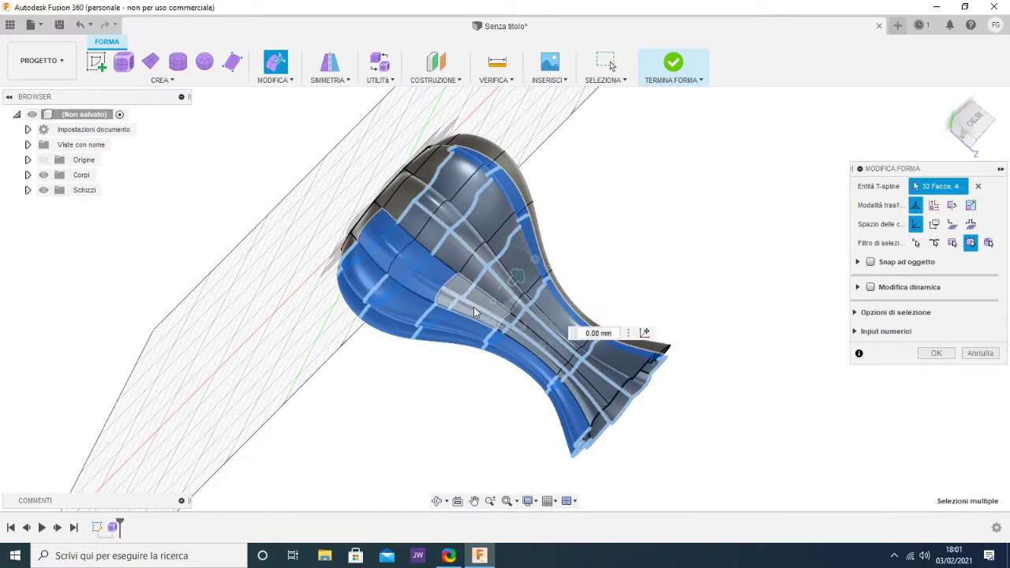
left_click(473, 308, "shift")
left_click(525, 339, "shift")
left_click(576, 363, "shift")
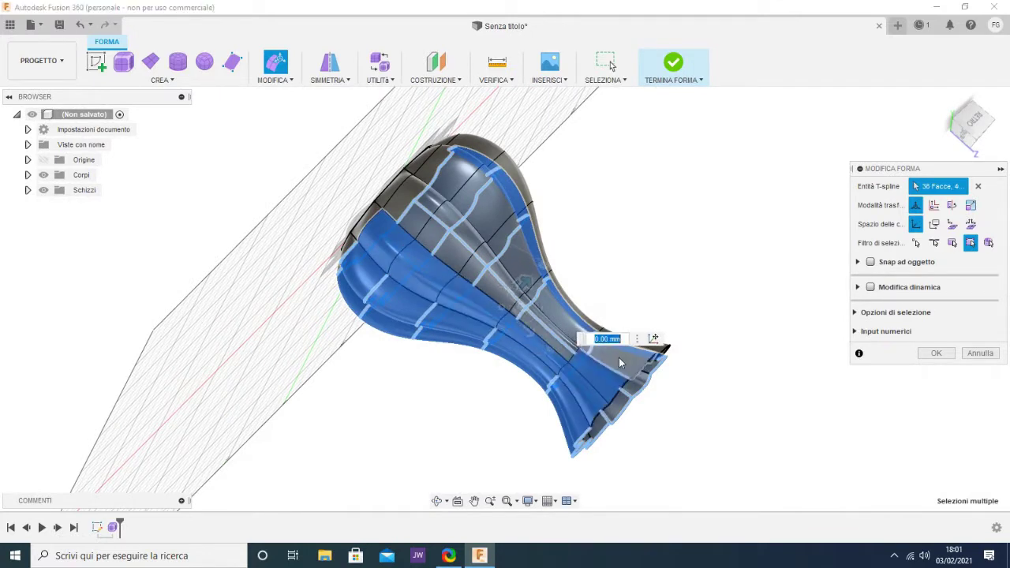
left_click(620, 360, "shift")
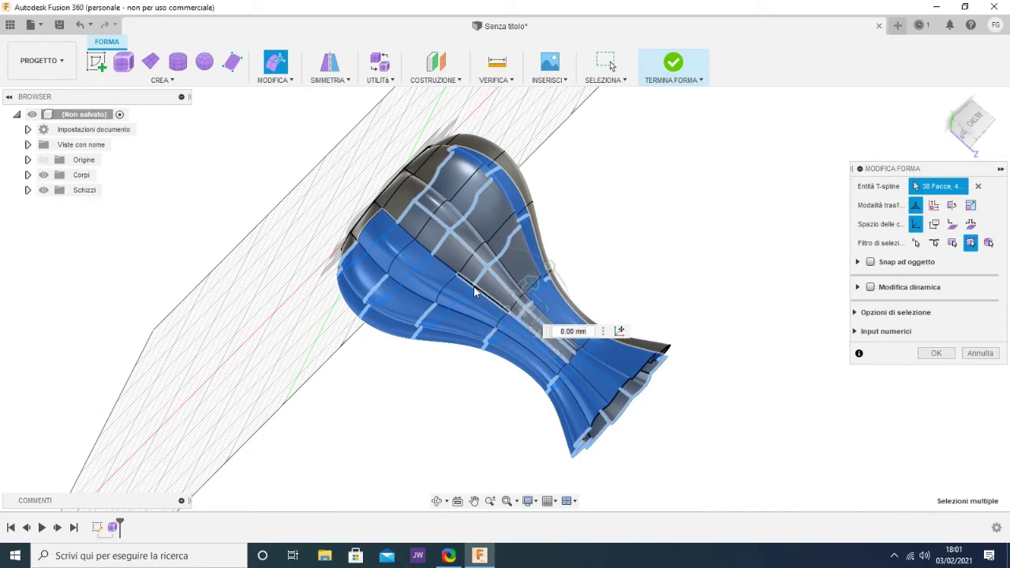
left_click(476, 286, "shift")
left_click(520, 329, "shift")
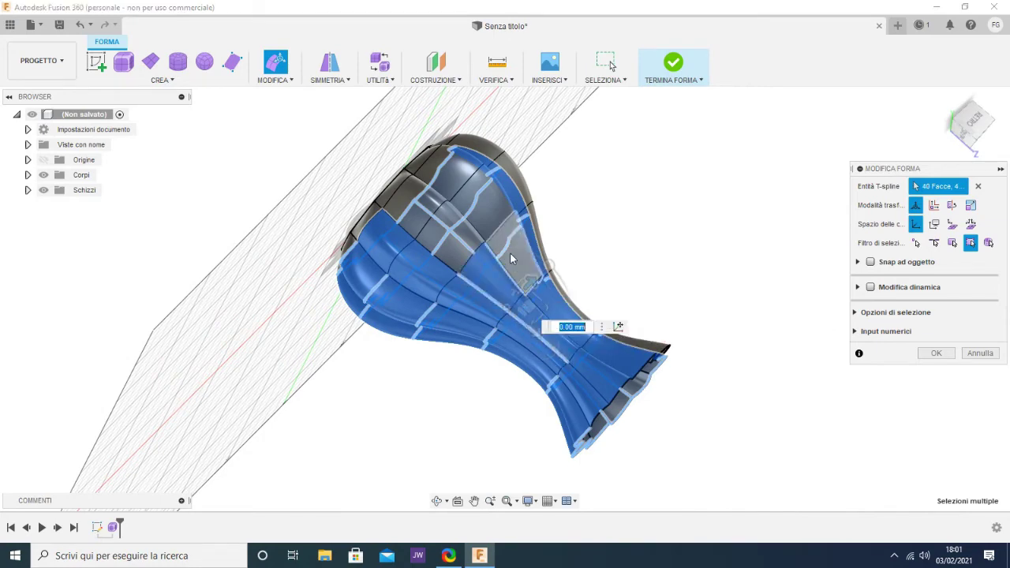
left_click(510, 252, "shift")
left_click(482, 229, "shift")
left_click(463, 213, "shift")
left_click(426, 198, "shift")
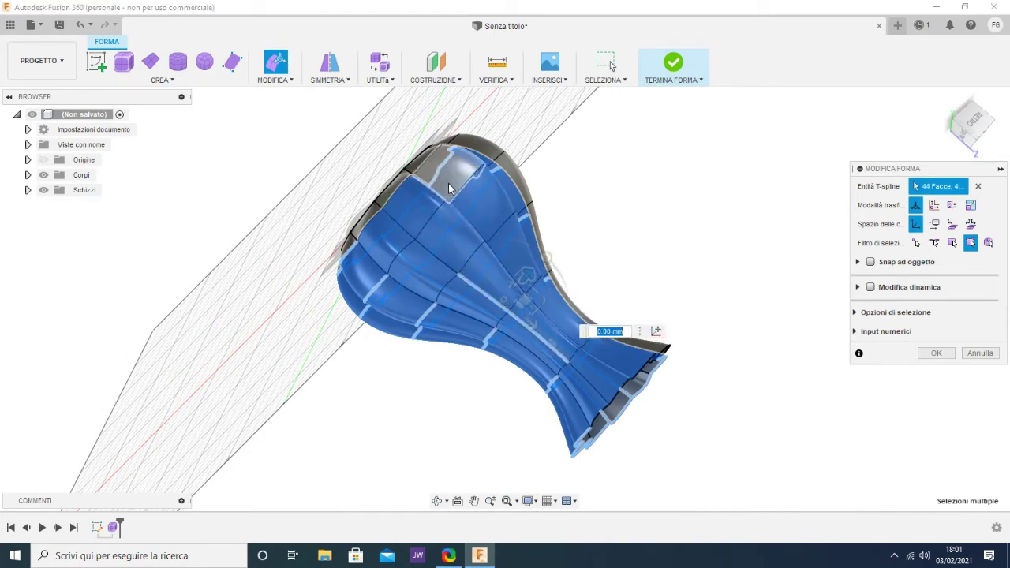
left_click(469, 170, "shift")
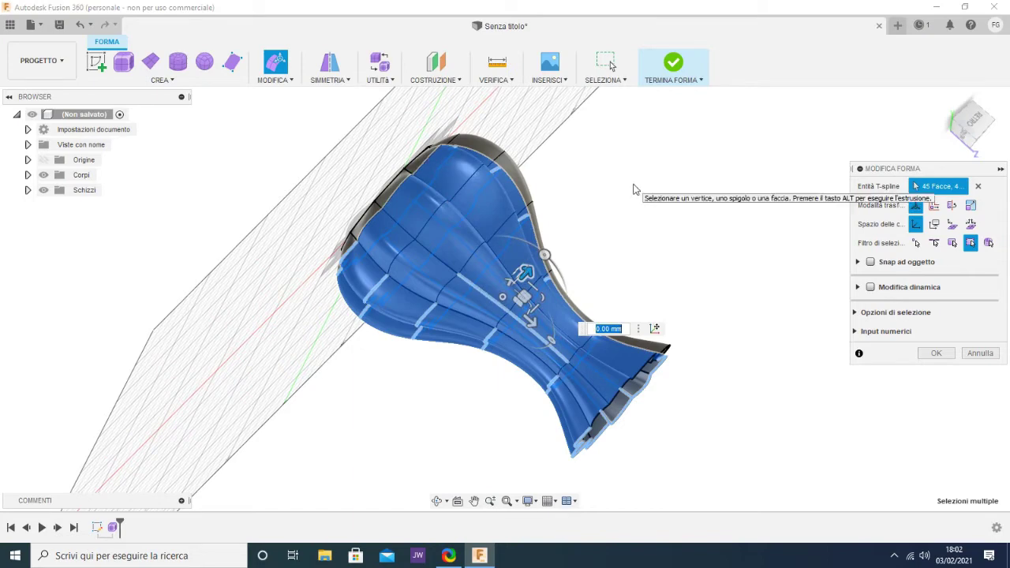
- Add the remaining grey face plus the waist and lower neck faces to the selection
middle_click_drag(631, 181, 575, 228, "shift")
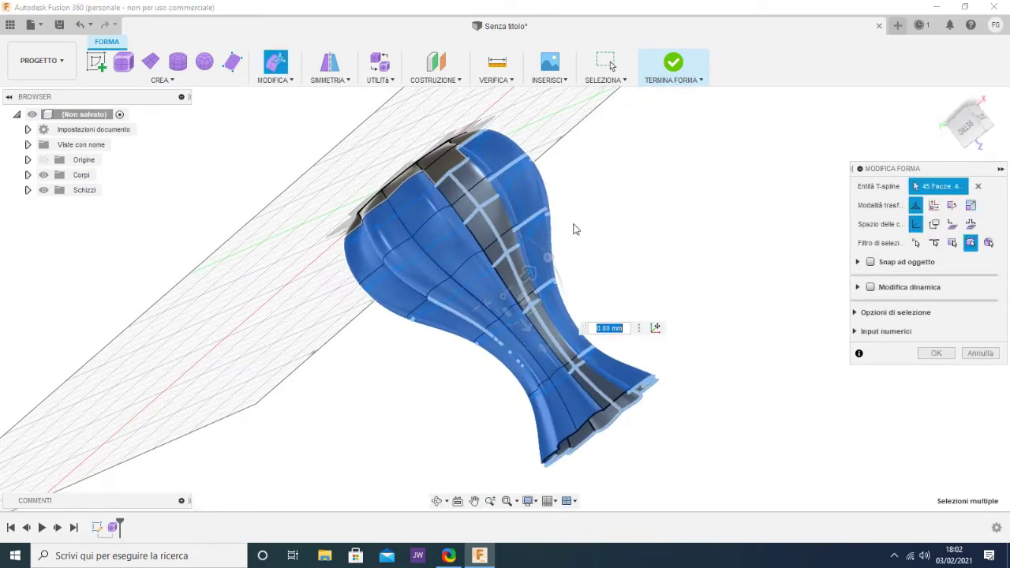
left_click(476, 202, "shift")
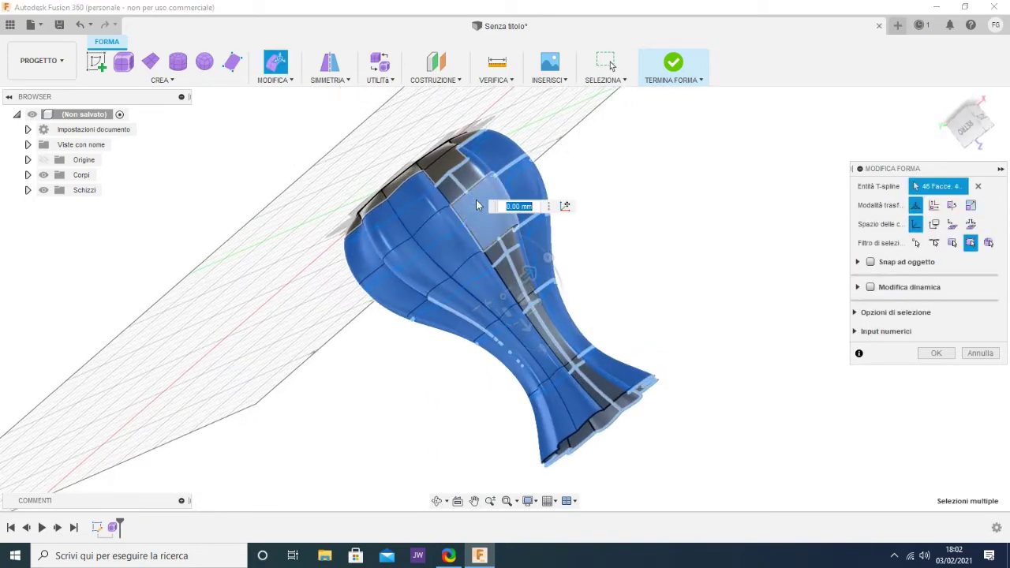
left_click(523, 278, "shift")
left_click(552, 338, "shift")
left_click(595, 384, "shift")
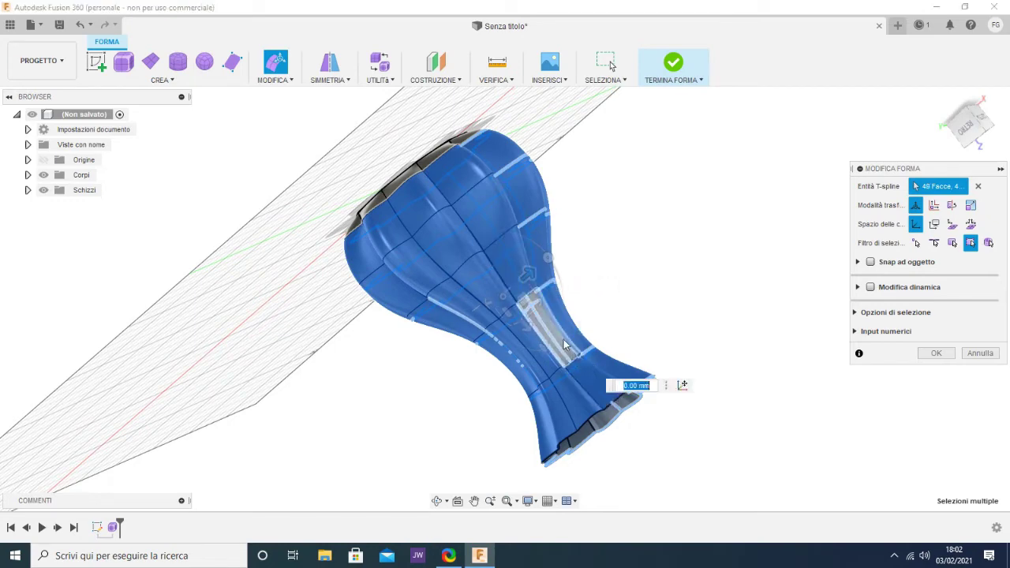
mouse_move(966, 125)
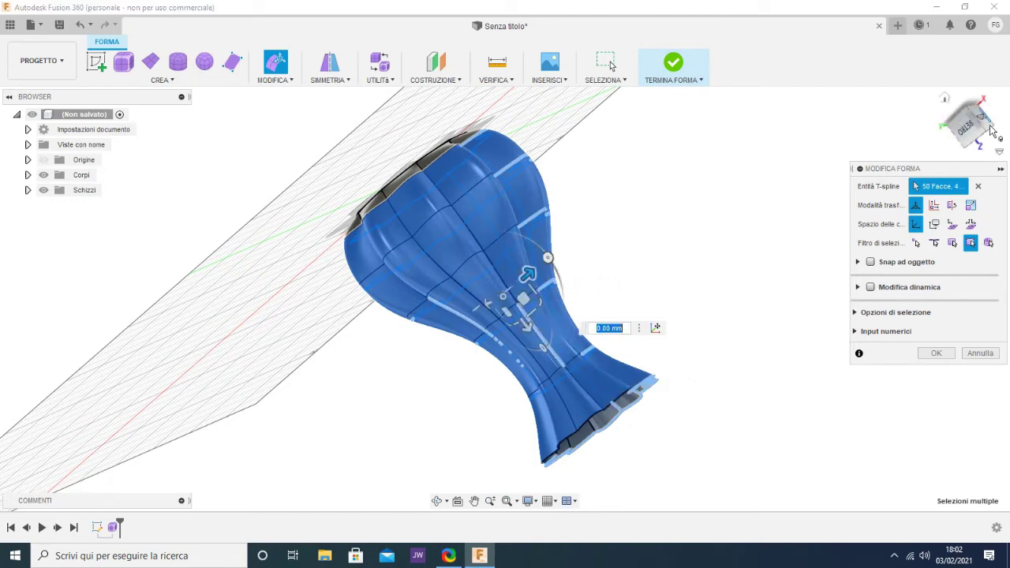
- From the top view, rotate the 50 selected faces 45° about the vertical axis
left_click(962, 132)
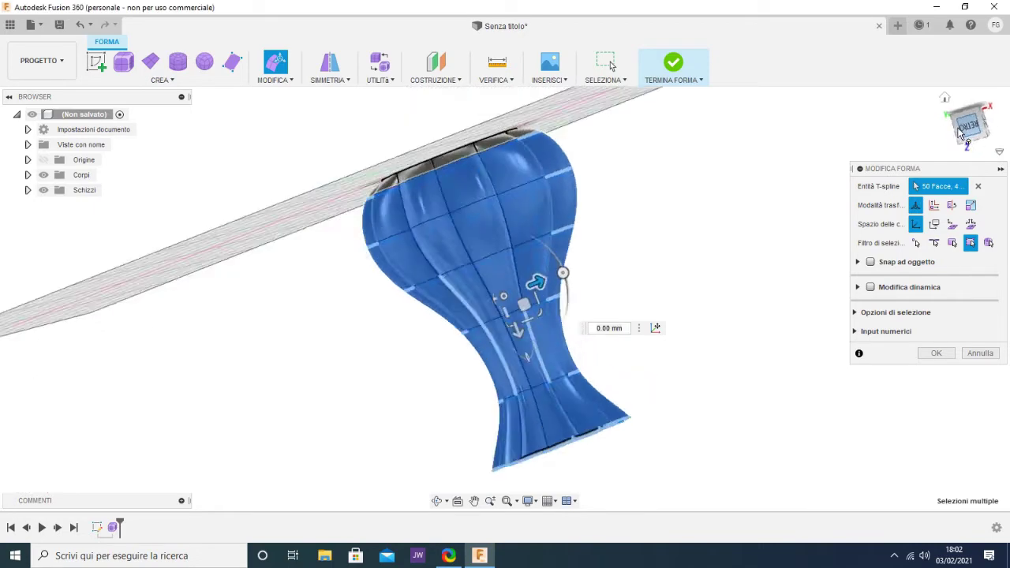
left_click(970, 148)
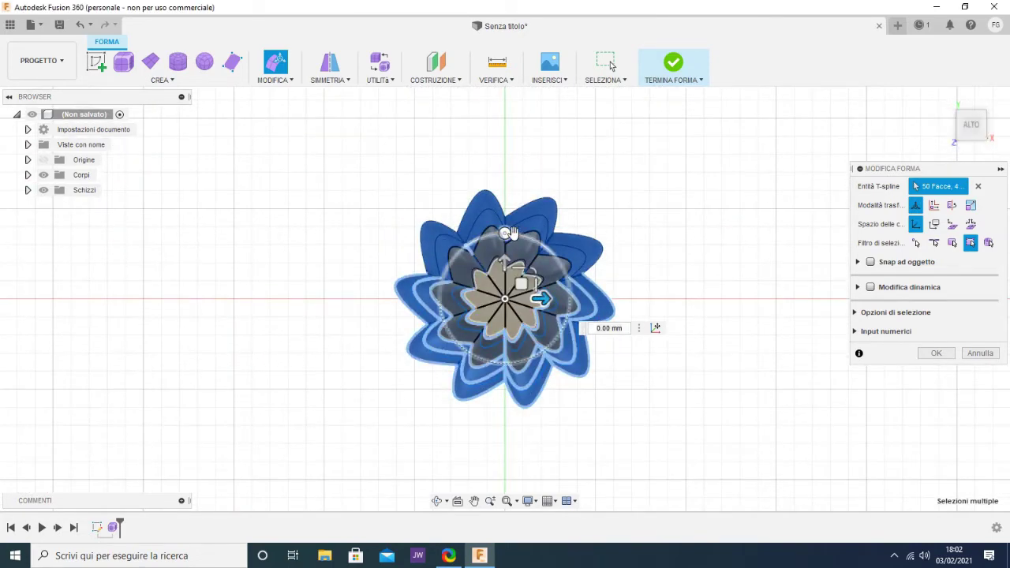
left_click_drag(506, 234, 488, 248)
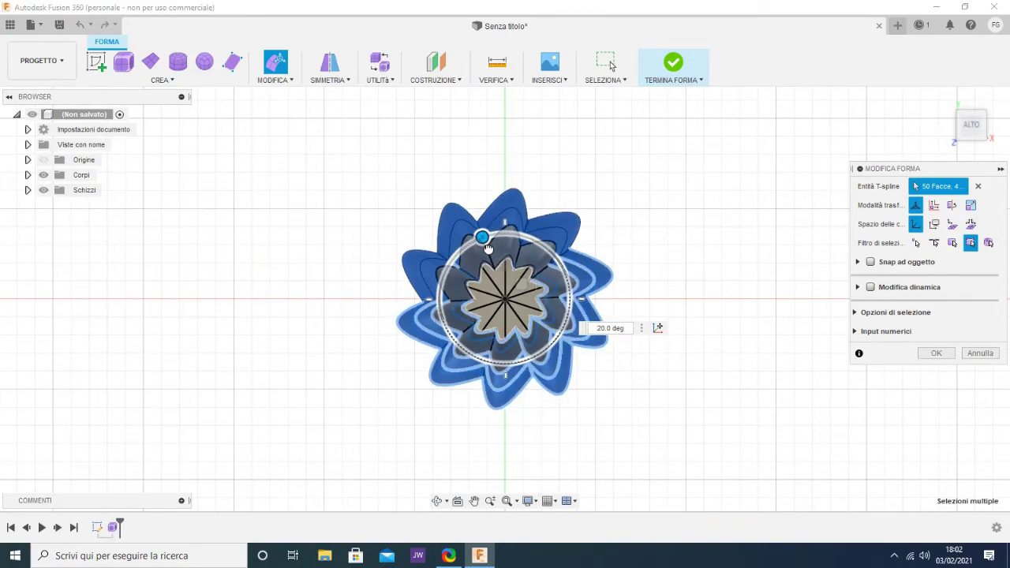
left_click_drag(487, 248, 471, 266)
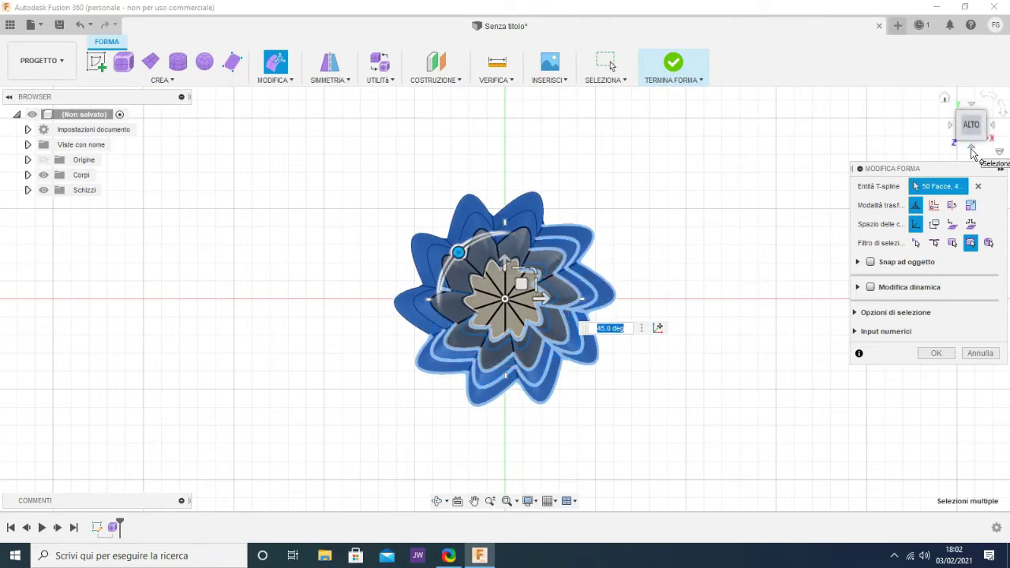
left_click(971, 150)
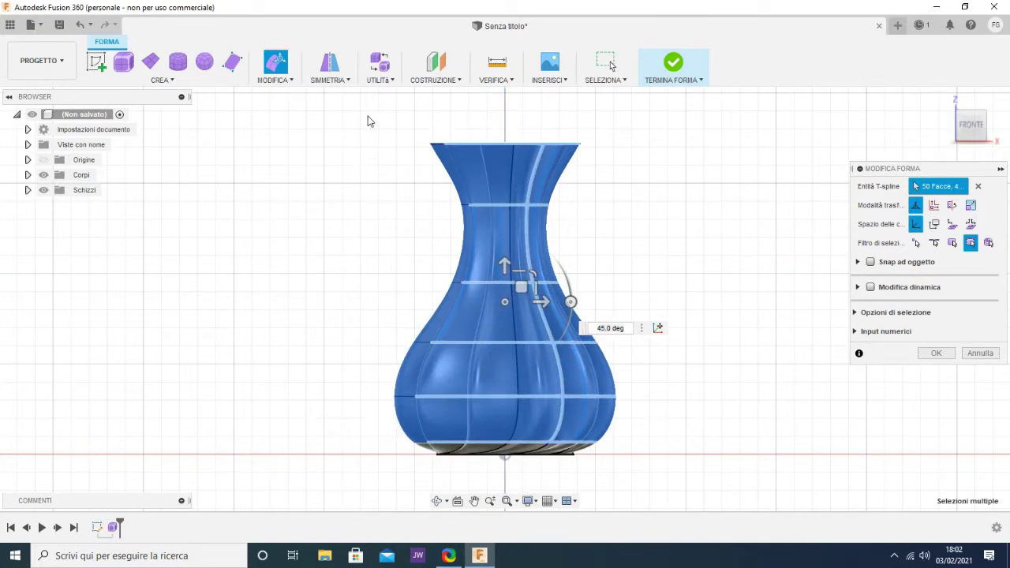
- Window-select most vase faces and add the missed lower and neck faces
left_click_drag(381, 130, 660, 425)
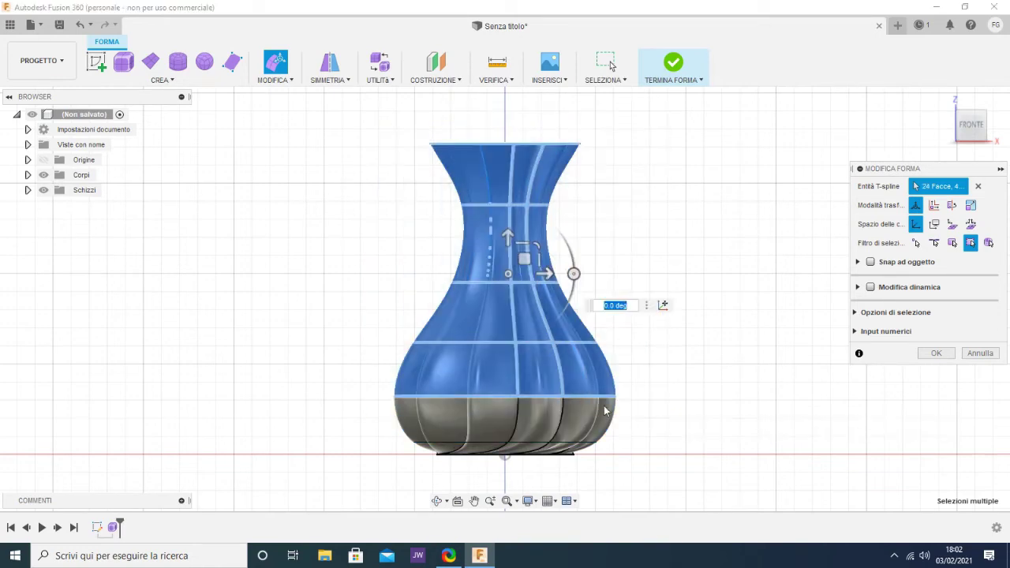
middle_click_drag(275, 348, 394, 386, "shift")
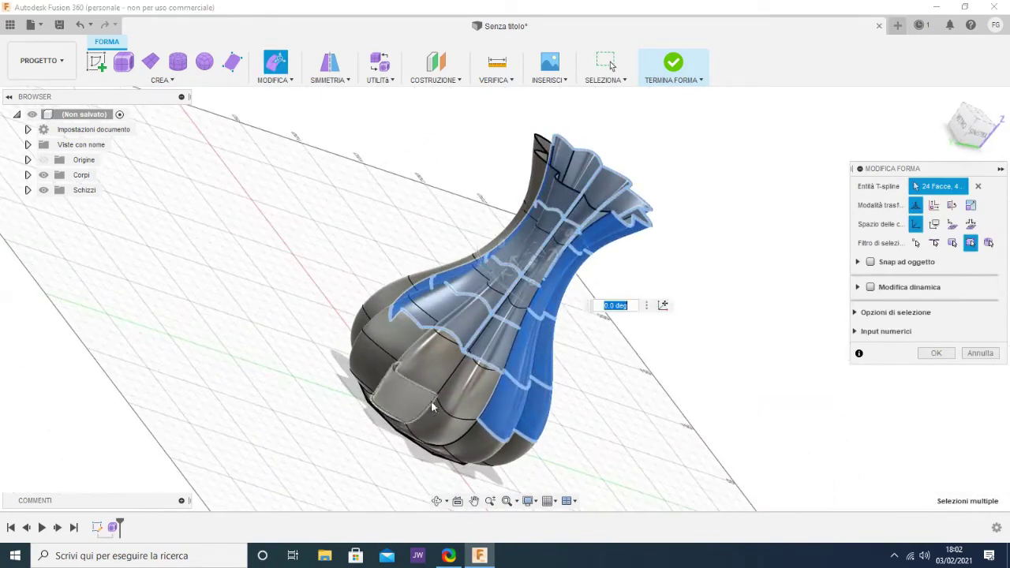
left_click(431, 367, "shift")
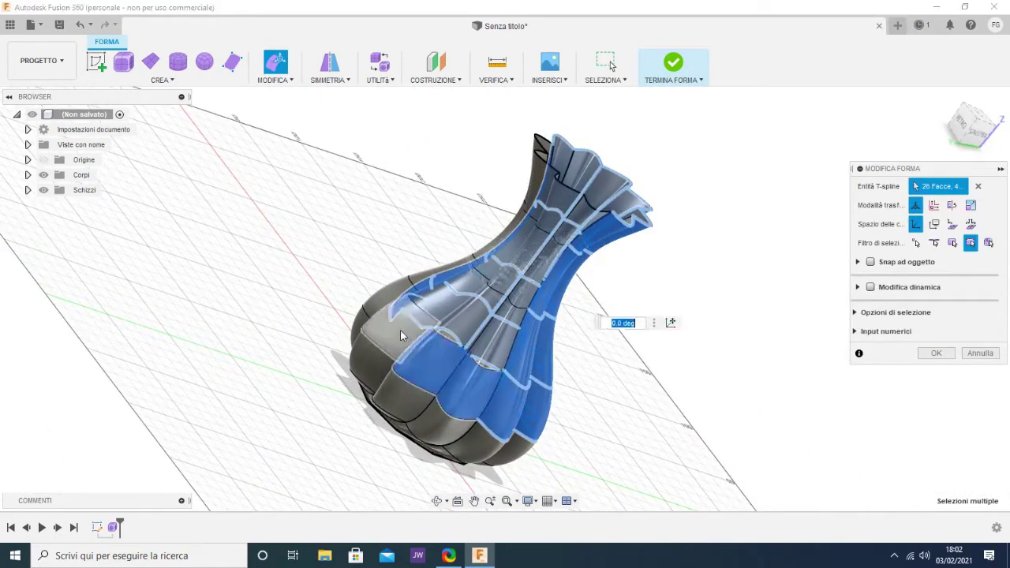
left_click(400, 330, "shift")
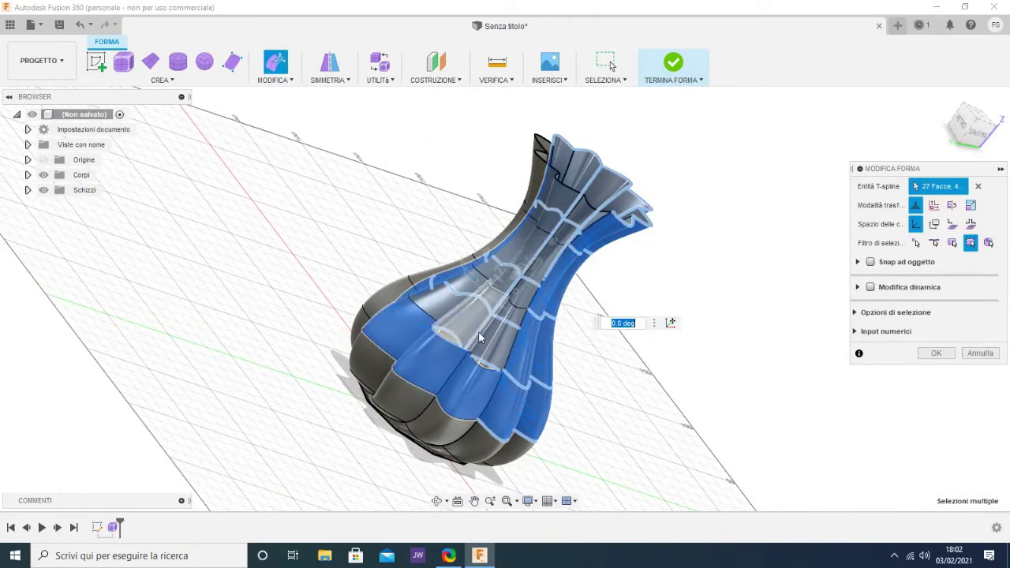
left_click(509, 288, "shift")
left_click(525, 257, "shift")
left_click(549, 228, "shift")
left_click(551, 223, "shift")
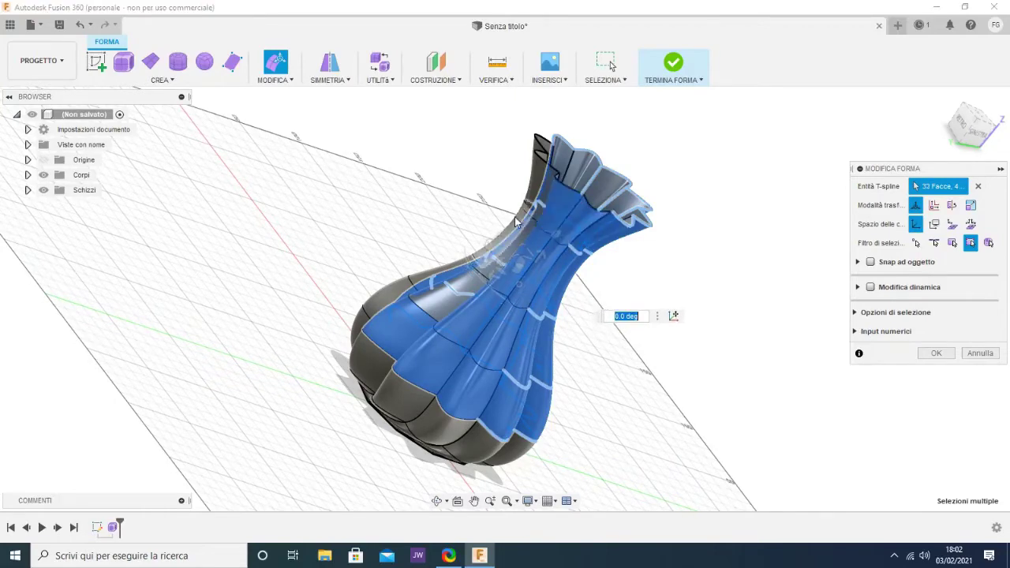
left_click(509, 249, "shift")
left_click(485, 279, "shift")
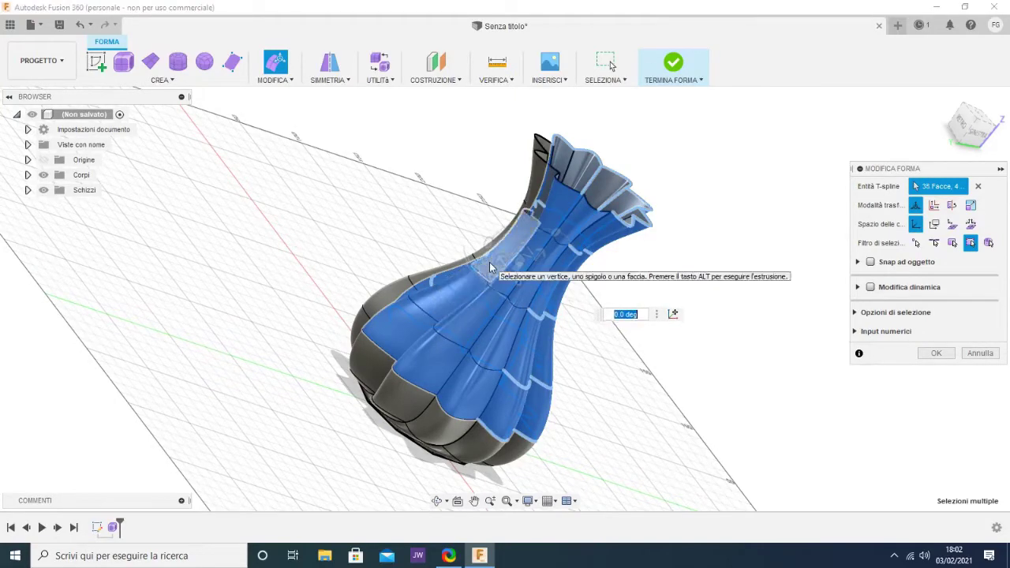
- Add the hidden neck faces on the far side, up to the upper neck face
middle_click_drag(397, 392, 469, 439, "shift")
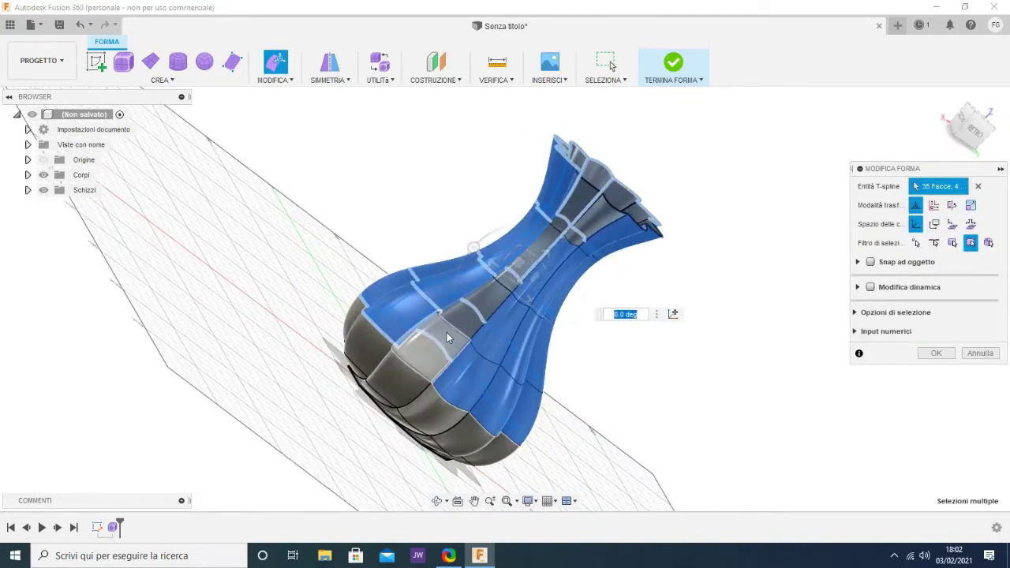
left_click(447, 338, "shift")
left_click(482, 303, "shift")
left_click(523, 264, "shift")
left_click(567, 225, "shift")
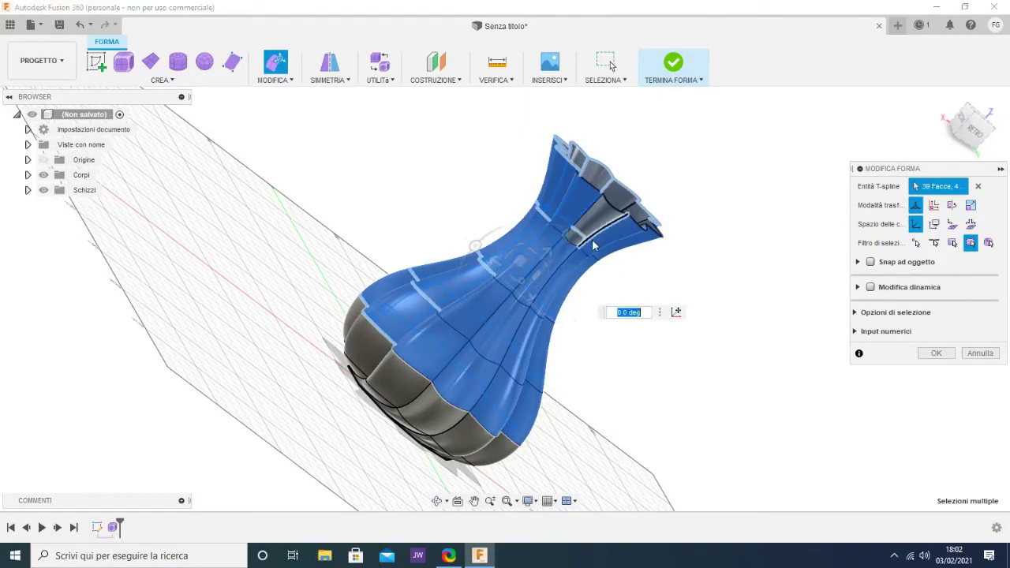
left_click(594, 246, "shift")
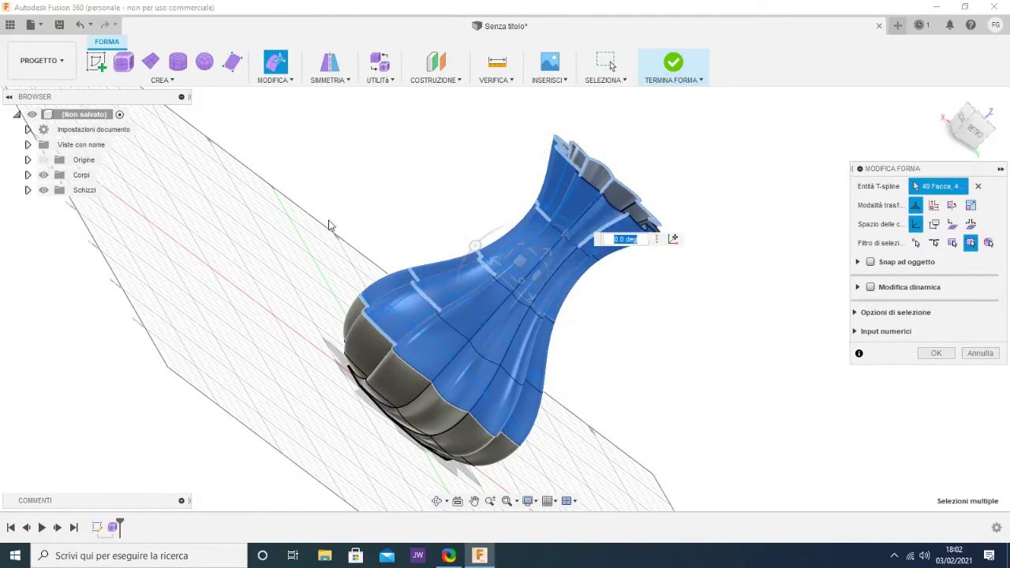
- Looking straight down, rotate the 40 selected upper faces a further 45° and confirm
mouse_move(356, 197)
middle_mouse_down("shift")
mouse_move(390, 234)
mouse_move(368, 363)
middle_mouse_up("shift")
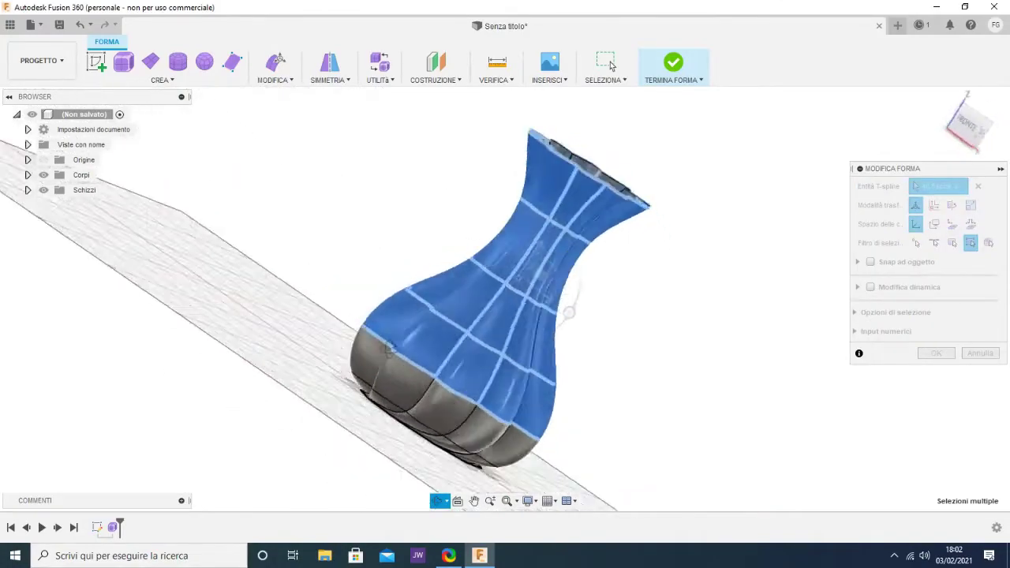
mouse_move(406, 330)
middle_mouse_down("shift")
mouse_move(334, 271)
mouse_move(318, 309)
middle_mouse_up("shift")
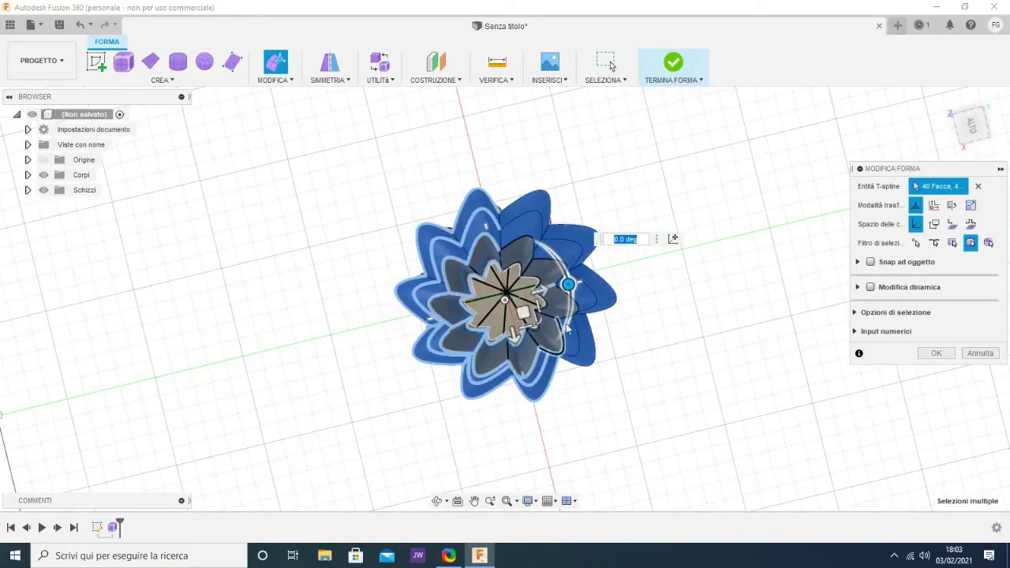
left_click_drag(568, 285, 537, 254)
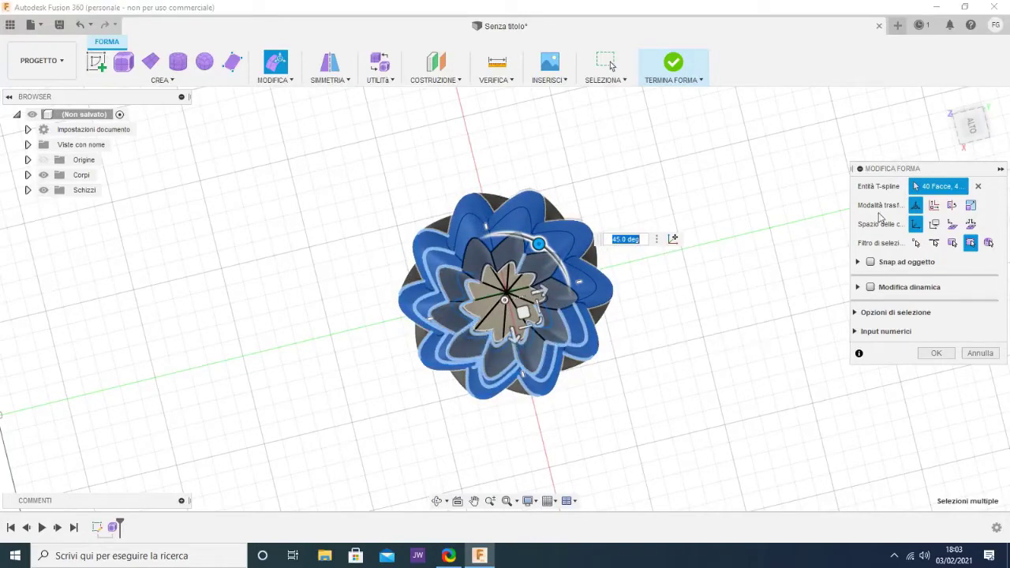
key("Escape")
left_click(945, 98)
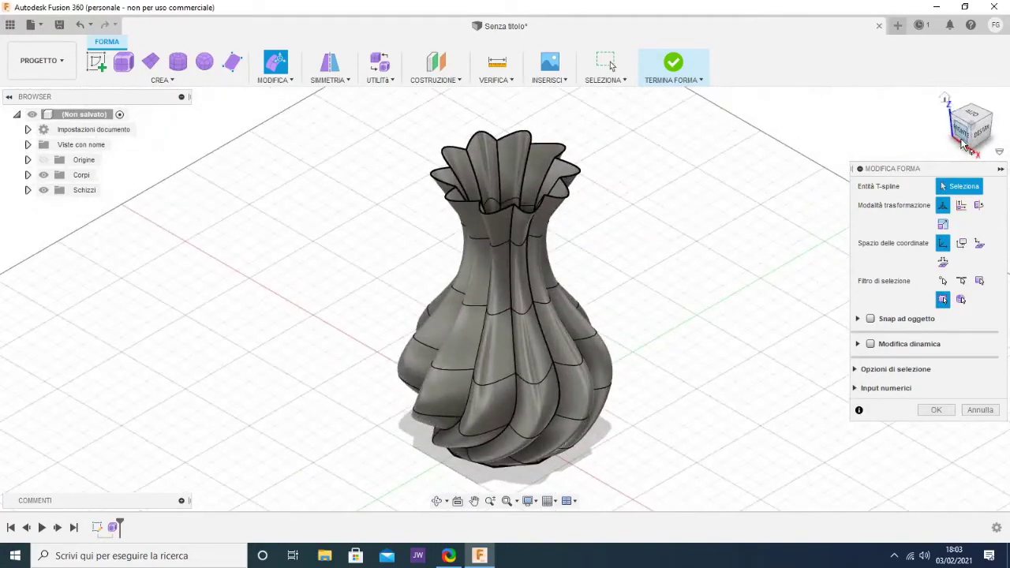
- From the front view, window-select the upper vase faces and add the missed neck faces
left_click(957, 135)
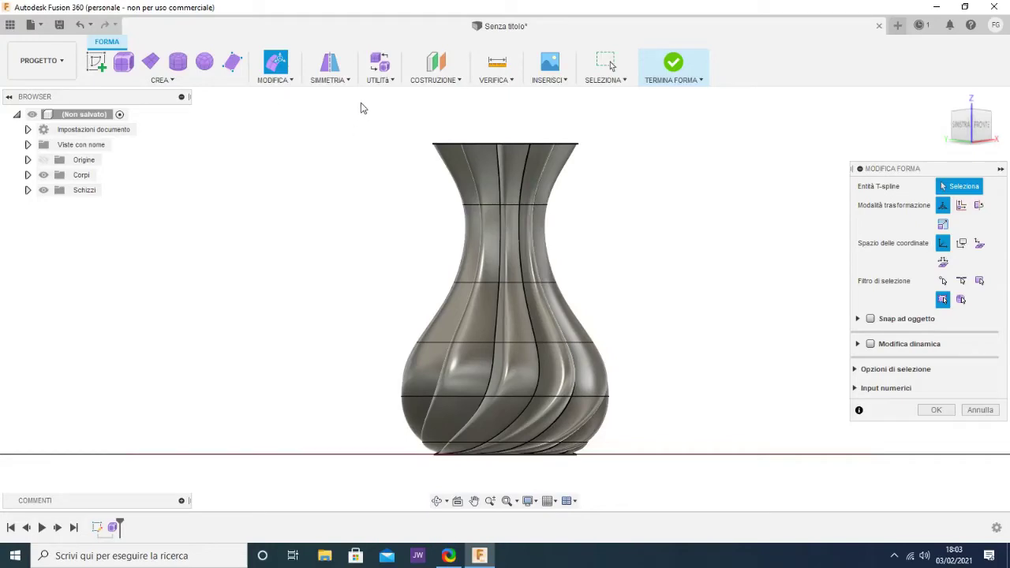
left_click_drag(360, 109, 645, 377)
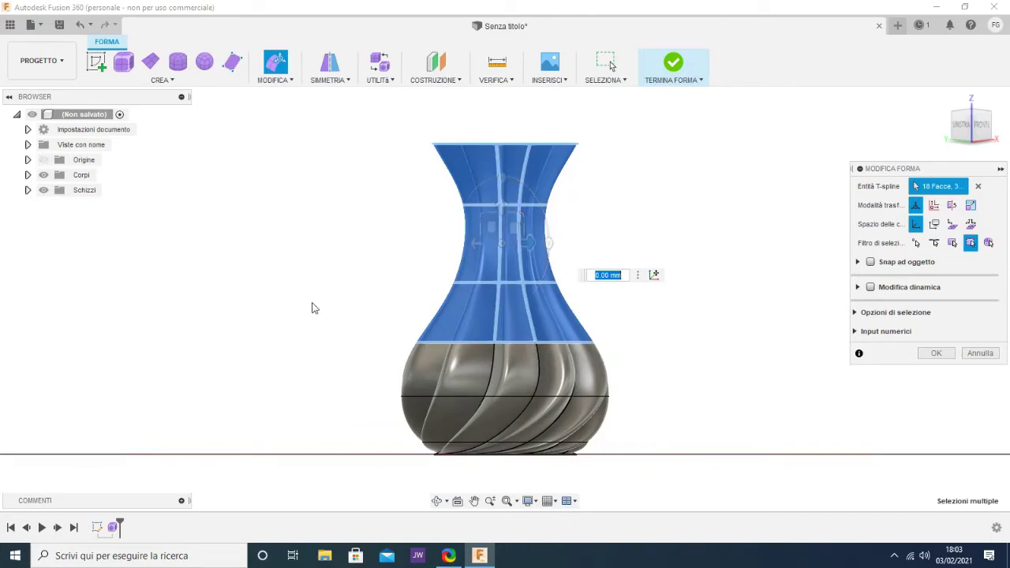
middle_click_drag(311, 307, 509, 341, "shift")
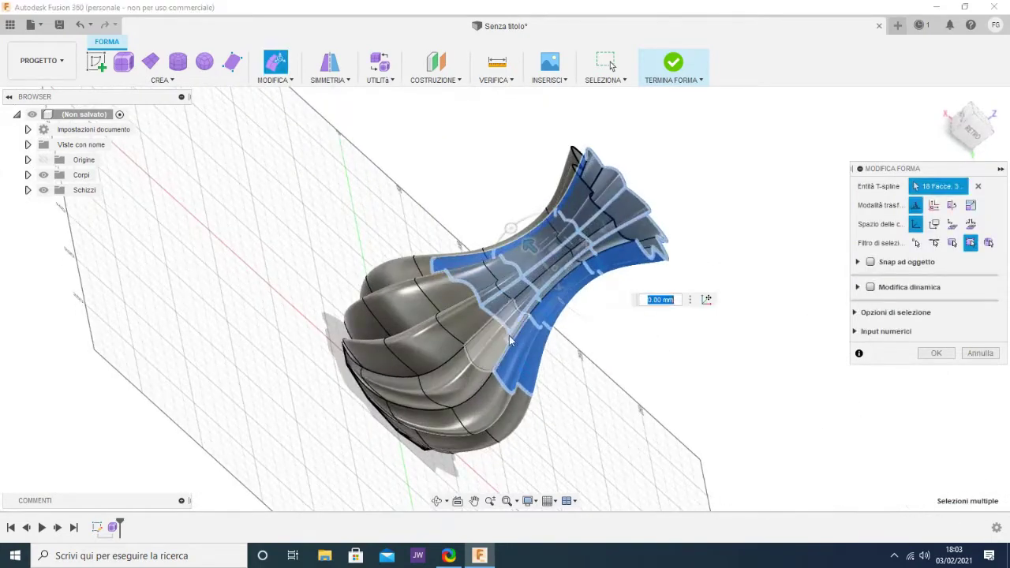
left_click(462, 284, "shift")
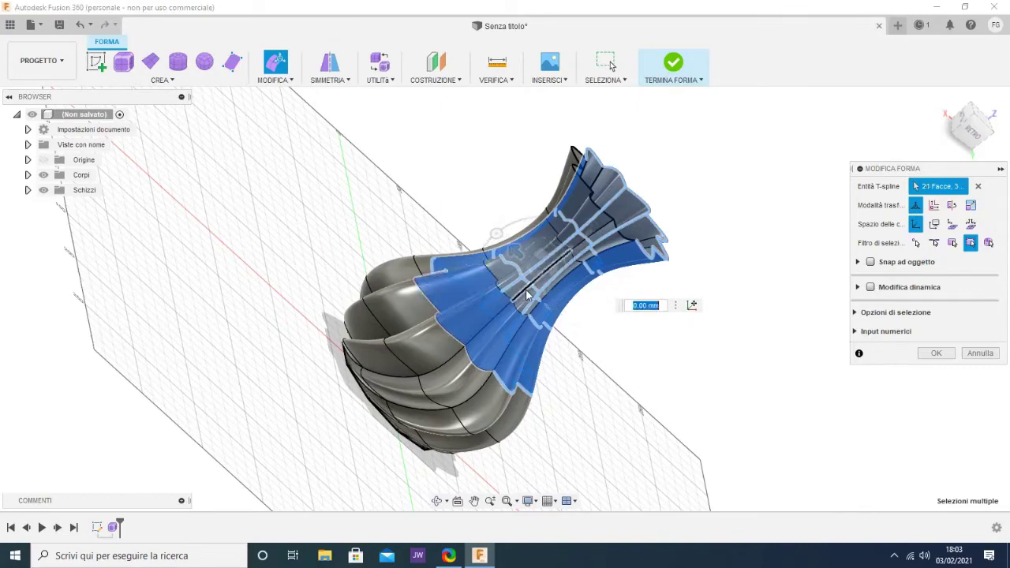
left_click(531, 286, "shift")
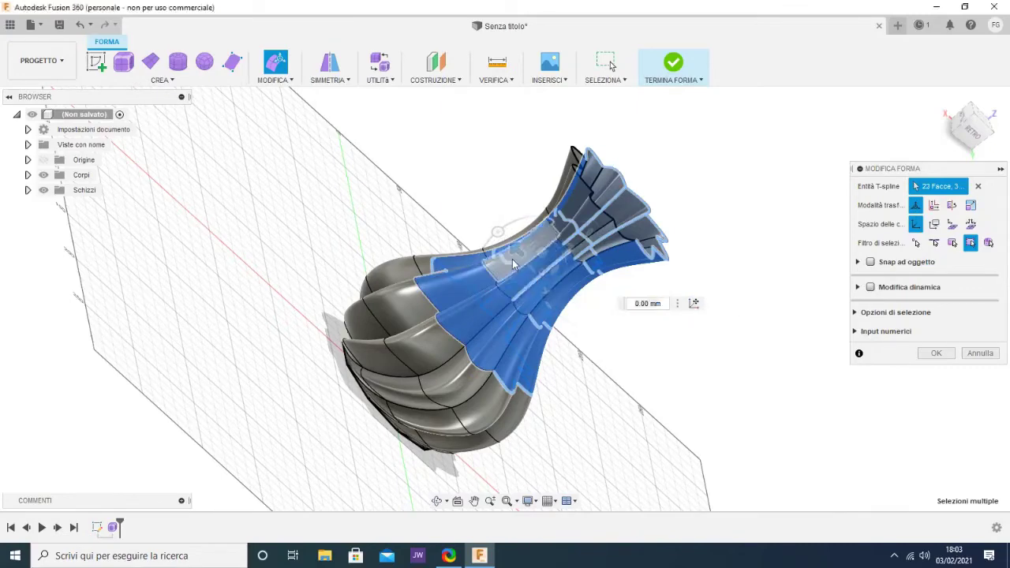
left_click(558, 223, "shift")
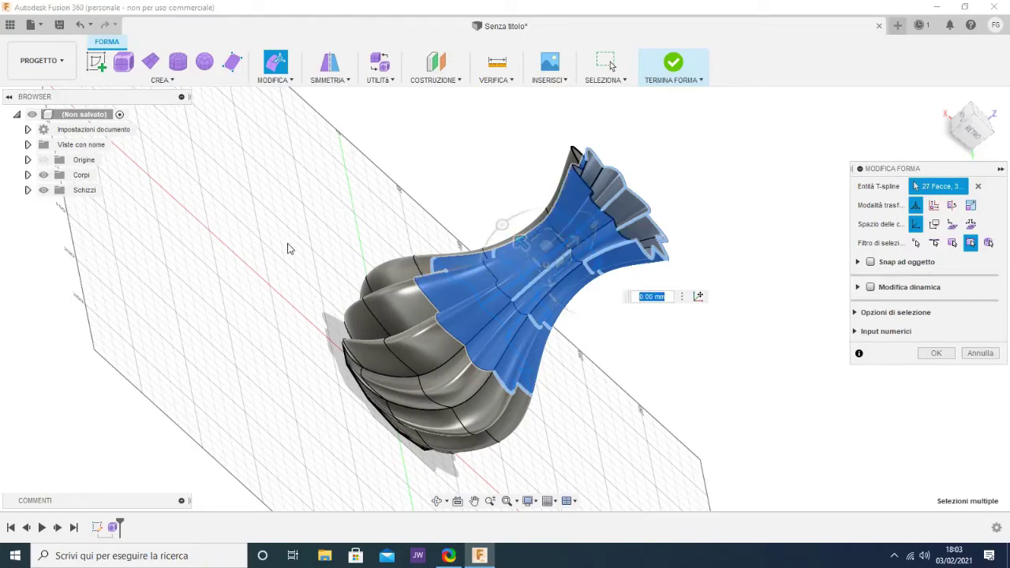
mouse_move(298, 247)
middle_mouse_down("shift")
mouse_move(316, 284)
mouse_move(494, 315)
middle_mouse_up("shift")
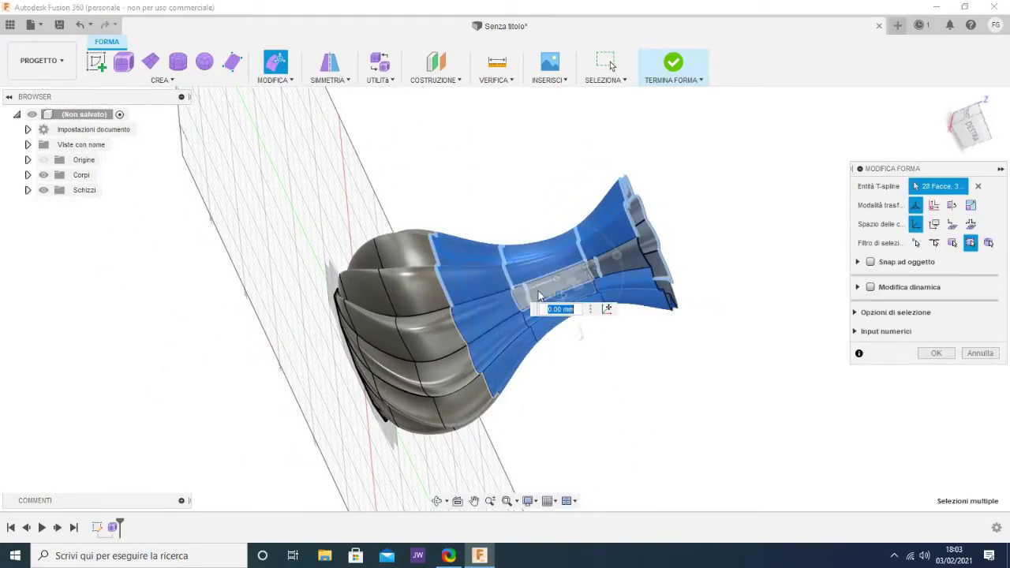
left_click(608, 265, "shift")
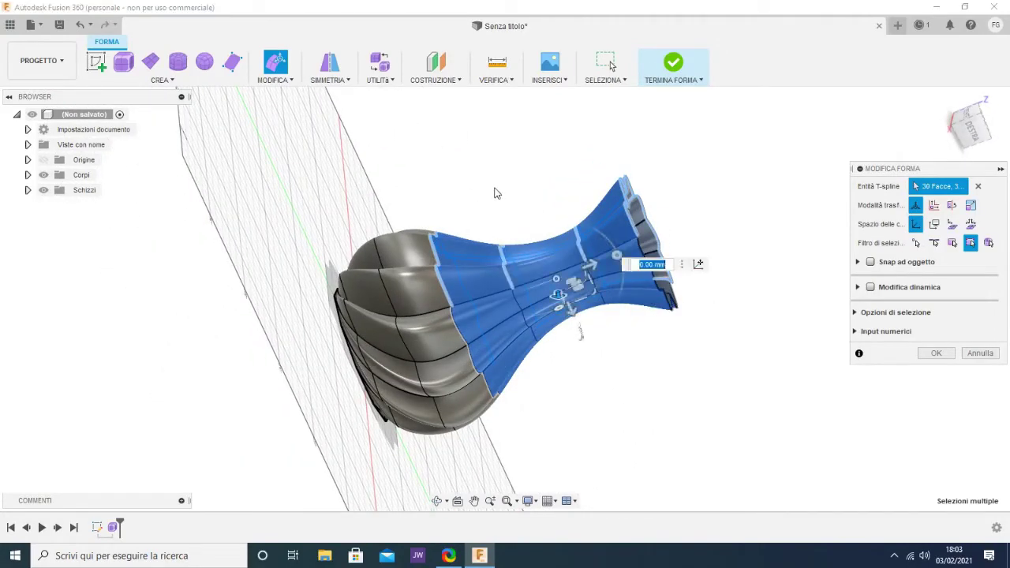
- From the top, rotate the 30 selected upper faces 45° about the vase axis
mouse_move(494, 191)
middle_mouse_down("shift")
mouse_move(364, 164)
mouse_move(360, 202)
middle_mouse_up("shift")
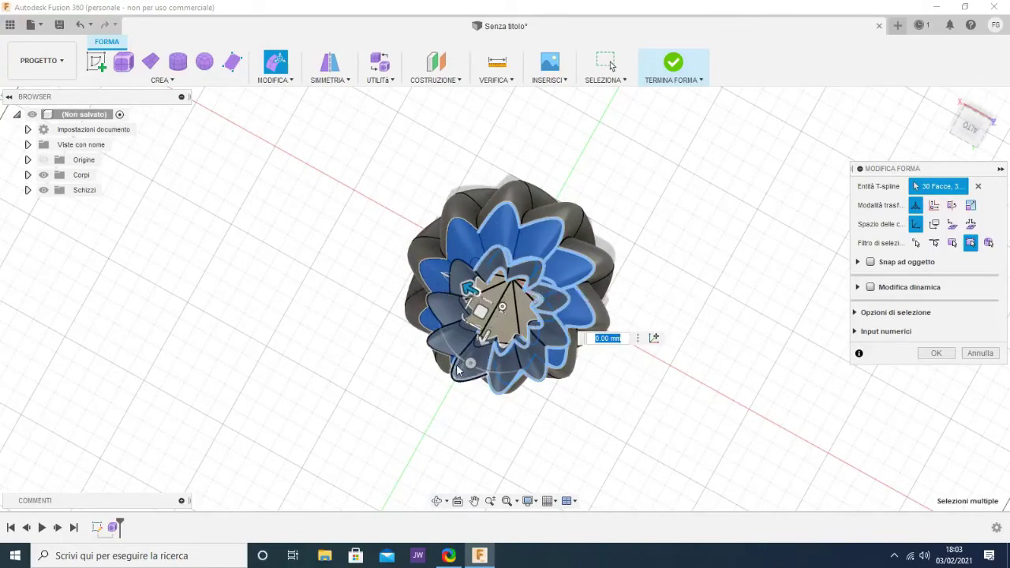
left_click_drag(471, 363, 525, 363)
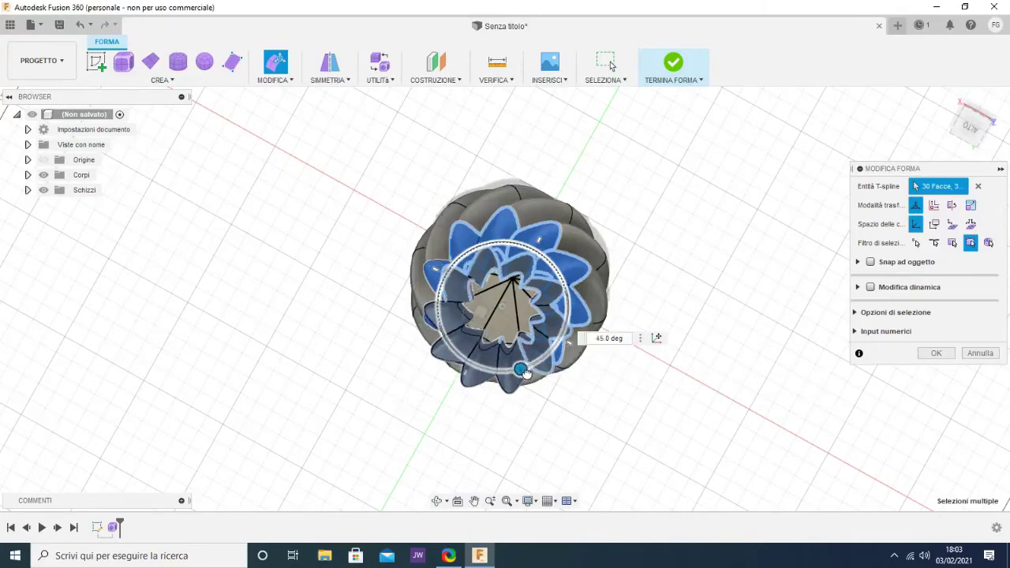
left_click_drag(528, 367, 506, 383)
mouse_move(971, 125)
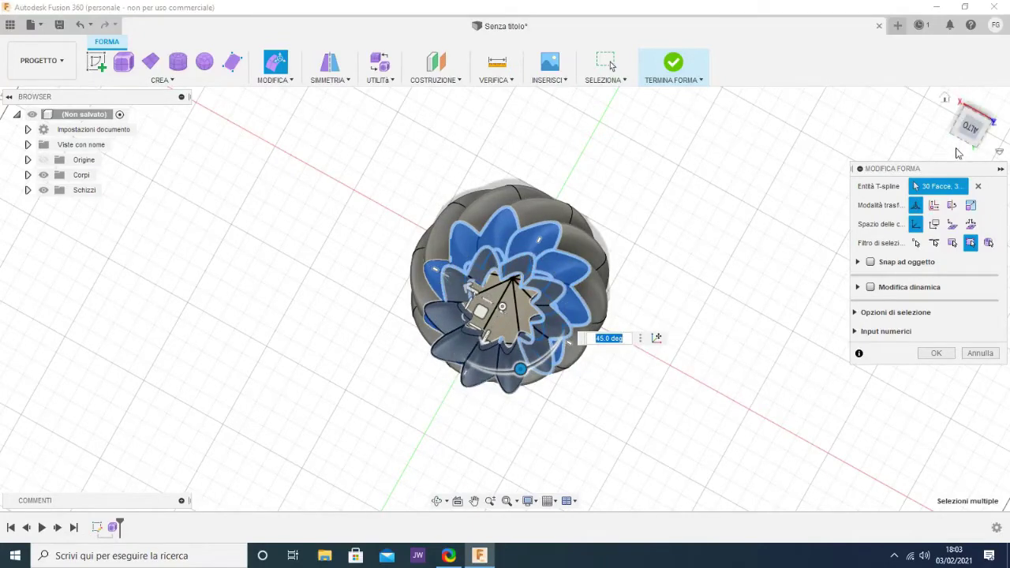
left_click(944, 99)
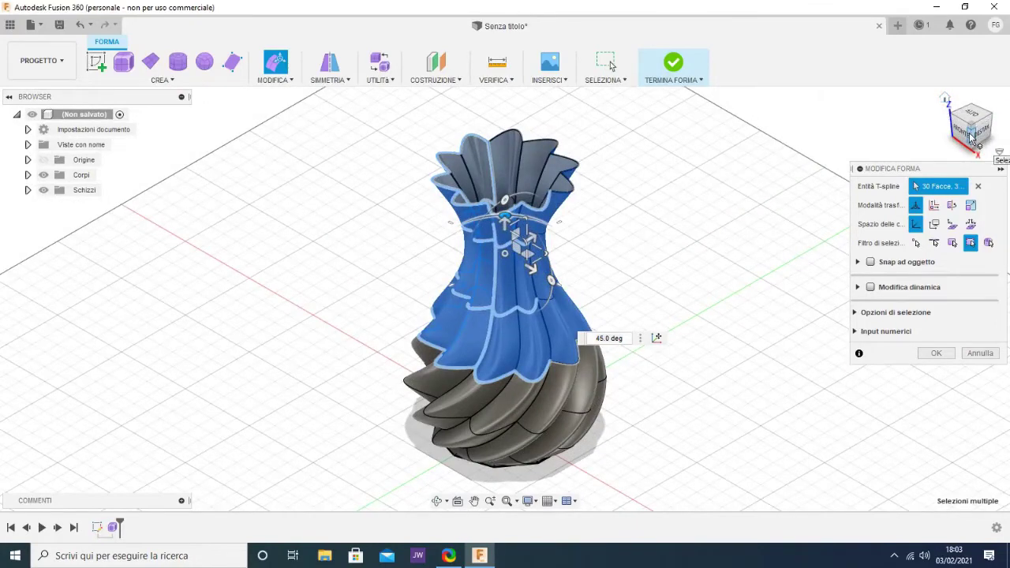
left_click(969, 133)
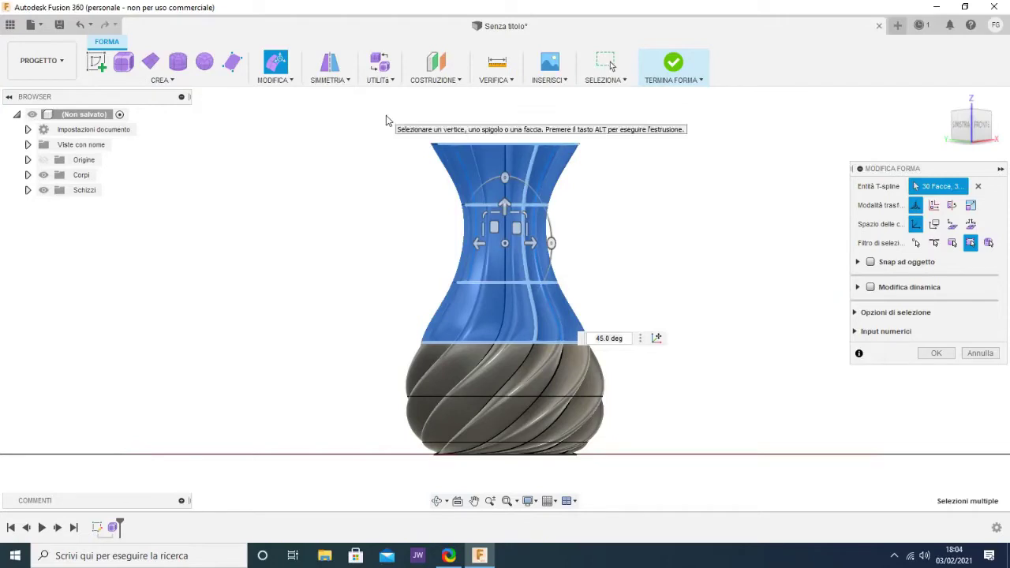
left_click_drag(387, 120, 618, 304)
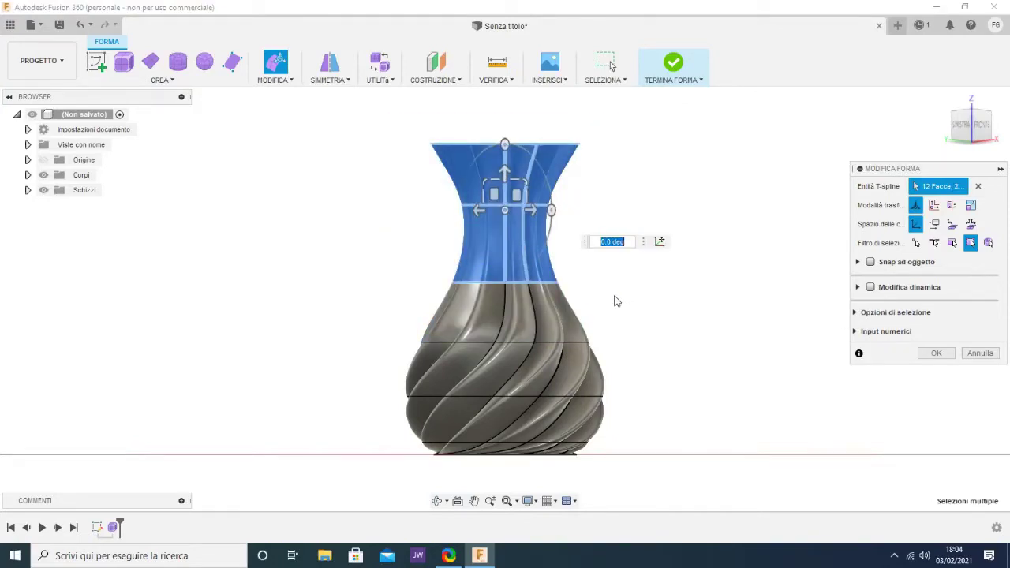
middle_click_drag(343, 292, 500, 371, "shift")
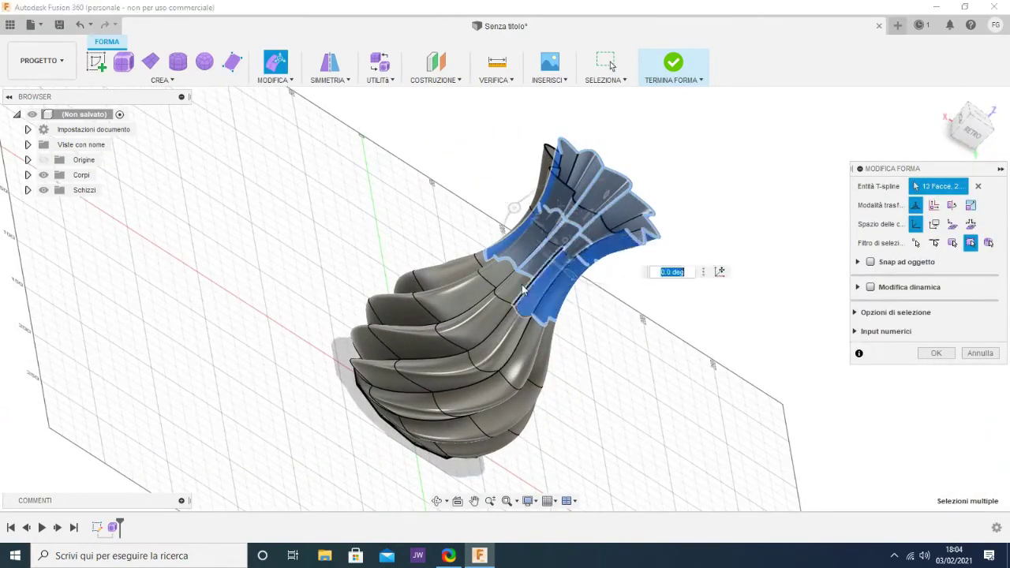
left_click(536, 240, "shift")
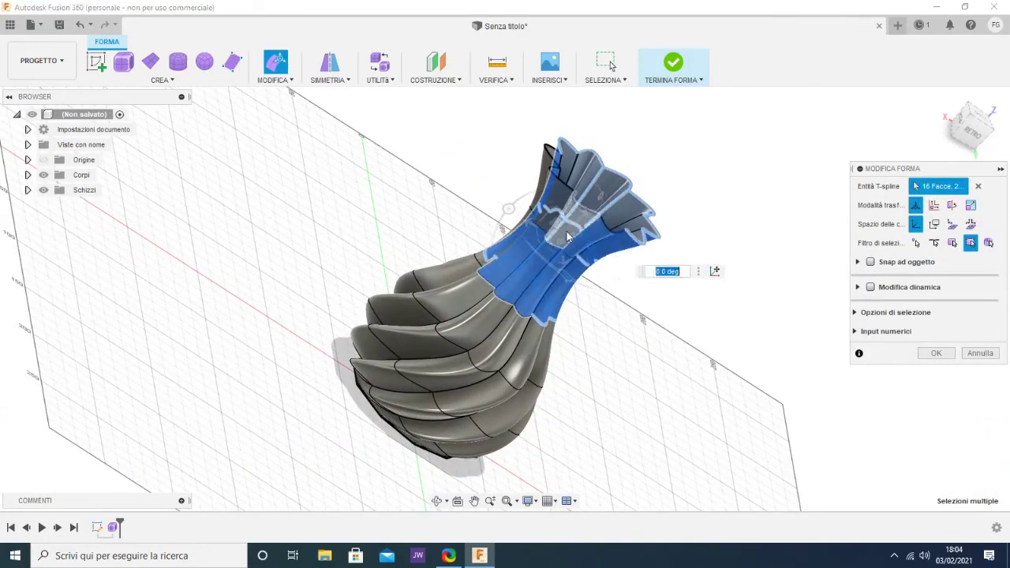
left_click(555, 221, "shift")
middle_click_drag(340, 230, 438, 297, "shift")
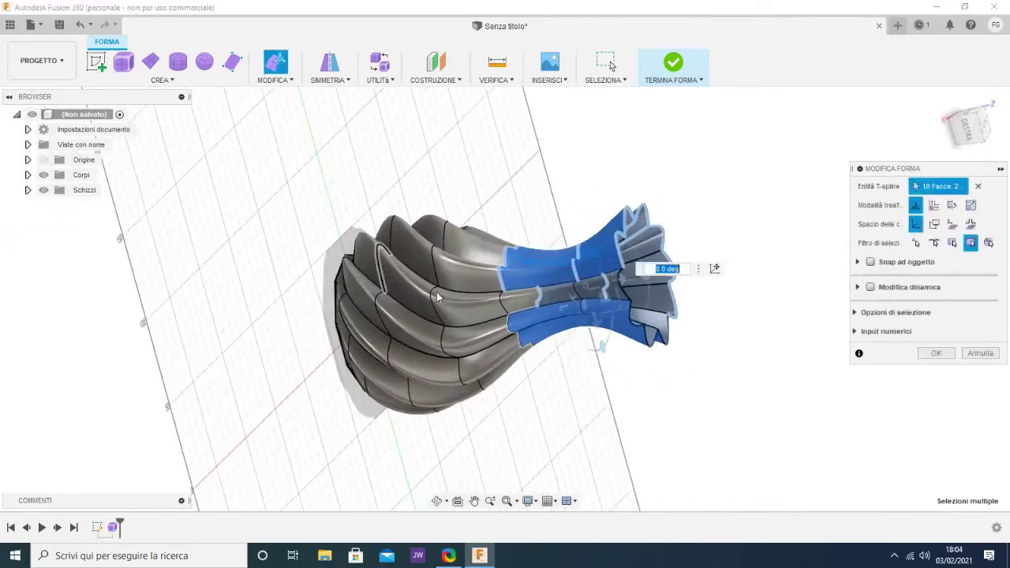
left_click(541, 290, "shift")
left_click(600, 292, "shift")
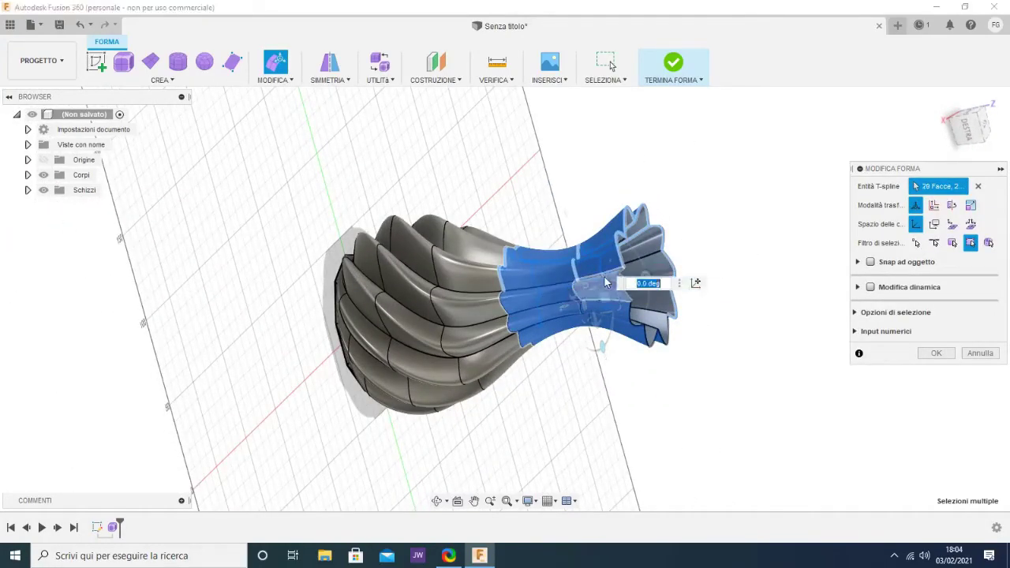
left_click(939, 104)
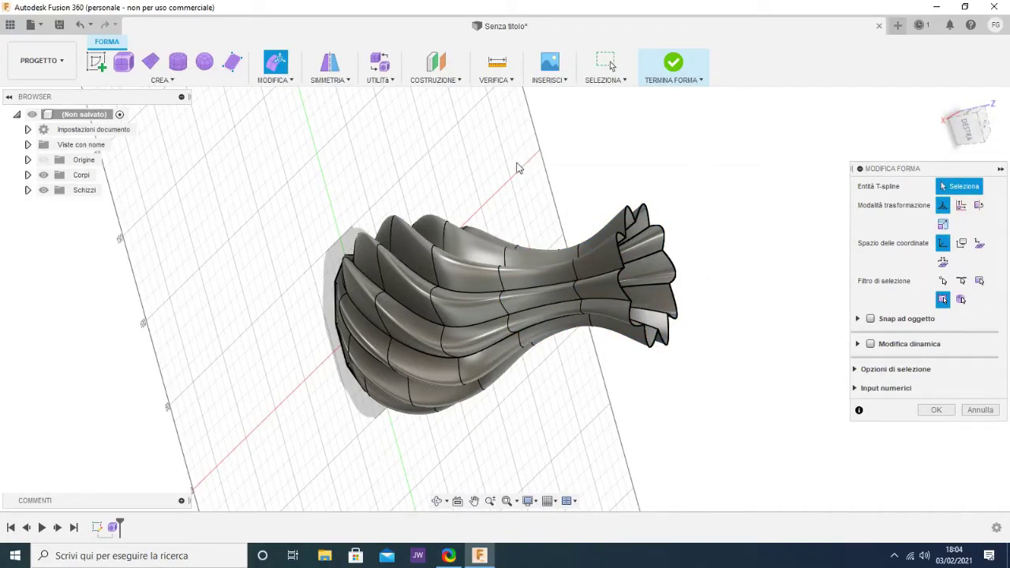
middle_click_drag(505, 174, 416, 52, "shift")
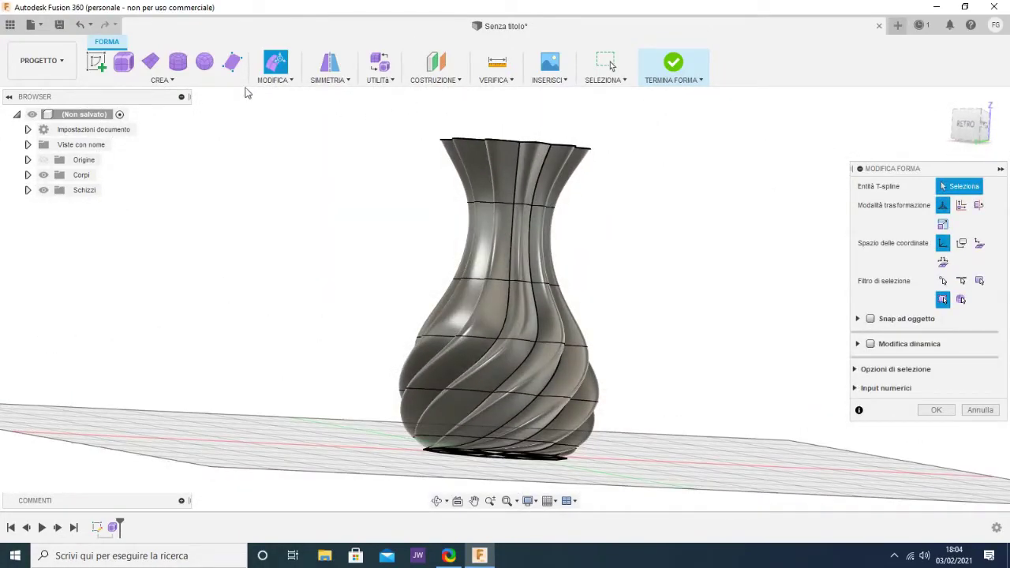
- Window-select the neck faces and add the hidden ones from tilted views
left_click_drag(382, 121, 620, 276)
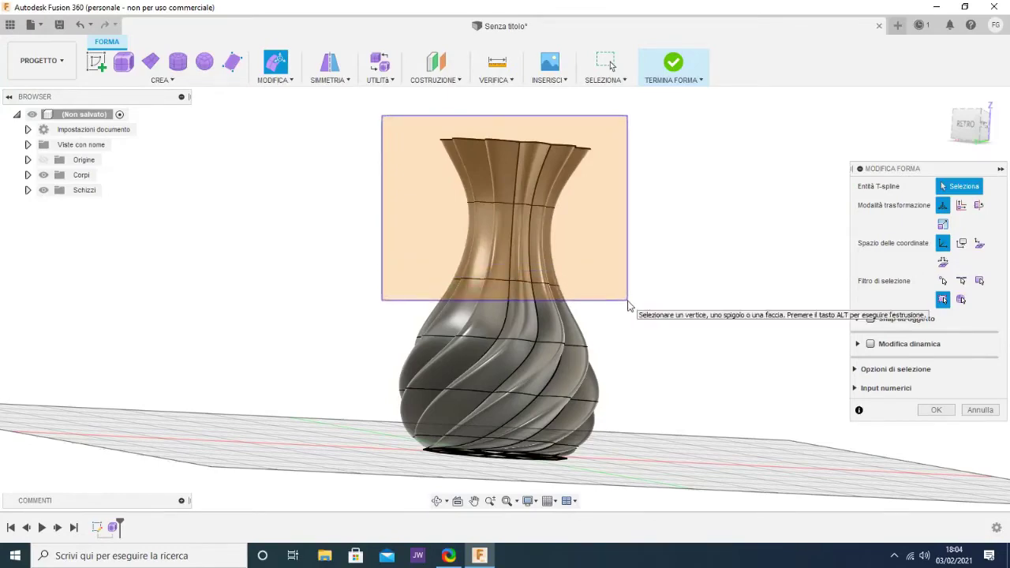
left_click_drag(619, 276, 620, 277)
middle_click_drag(334, 289, 541, 306, "shift")
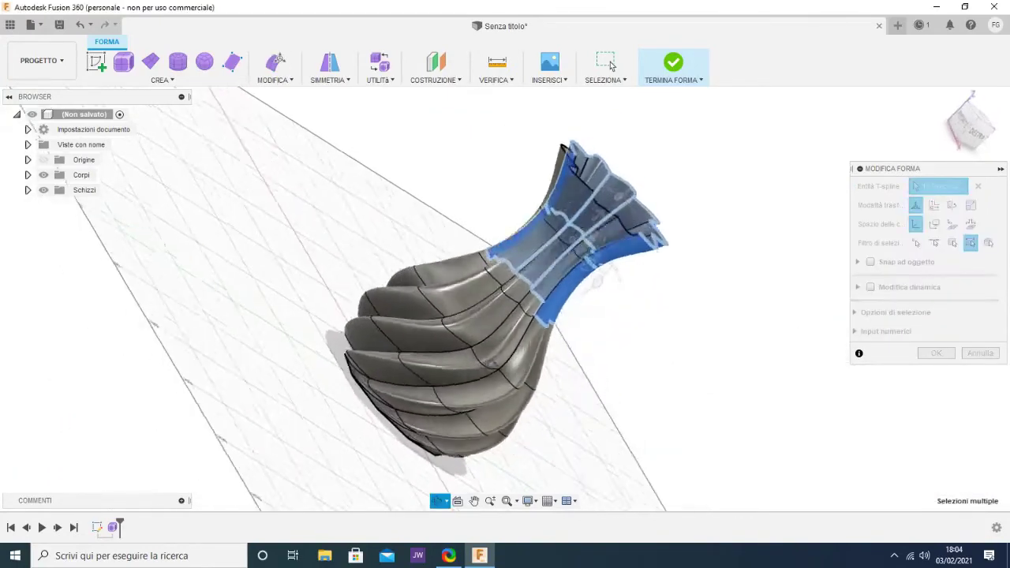
left_click(521, 274, "shift")
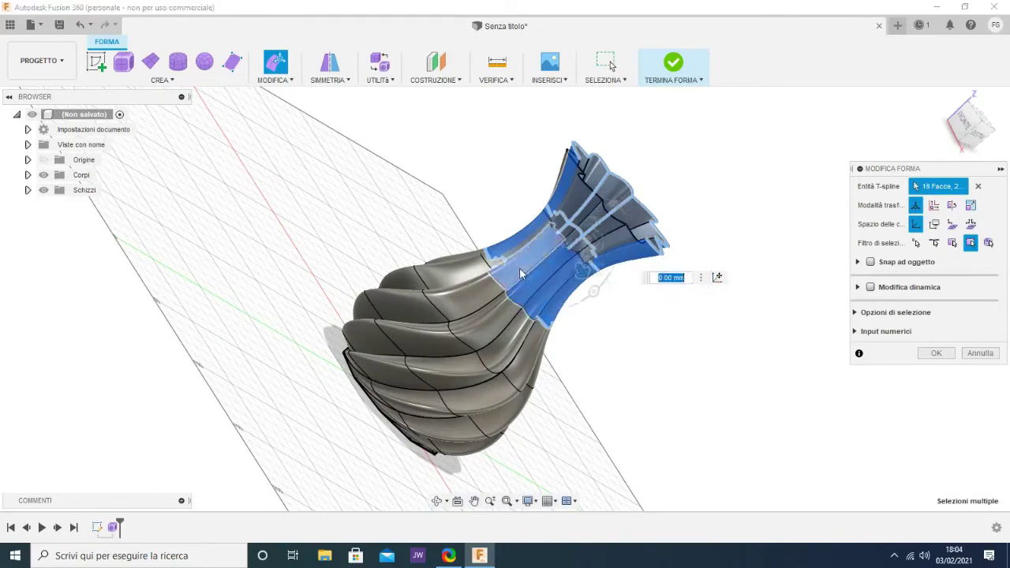
left_click(596, 237, "shift")
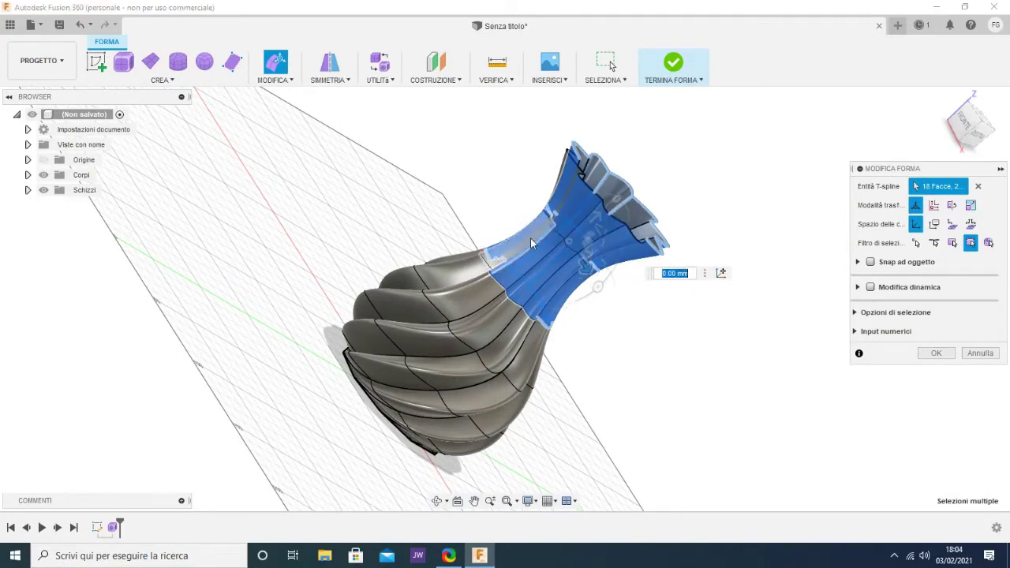
middle_click_drag(290, 245, 544, 278, "shift")
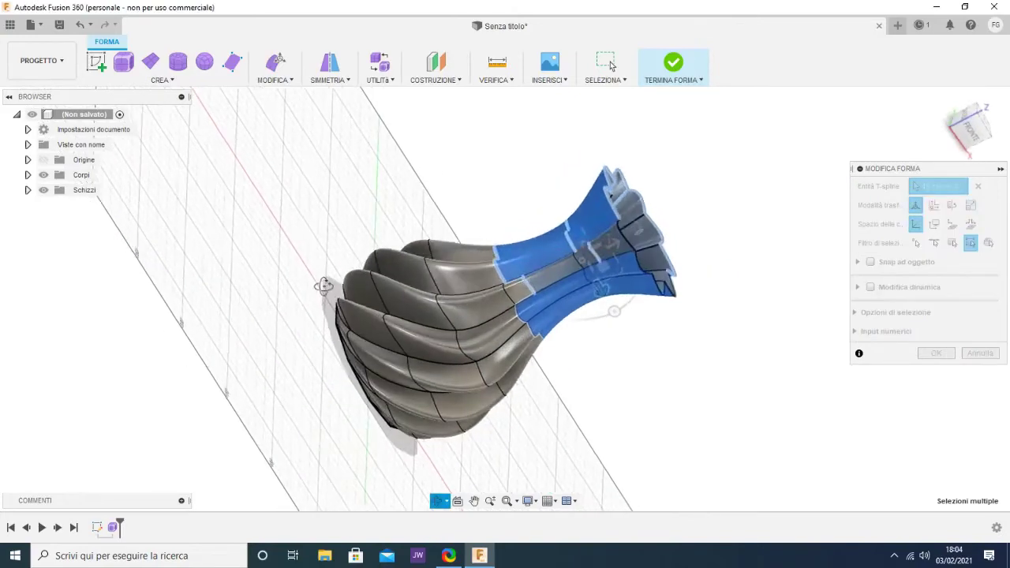
left_click(584, 263, "shift")
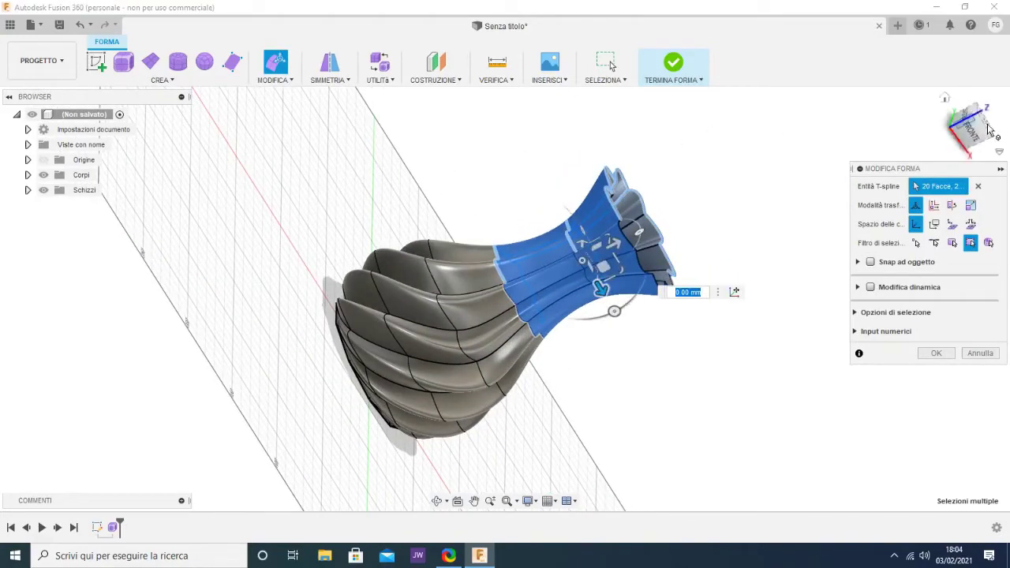
mouse_move(972, 124)
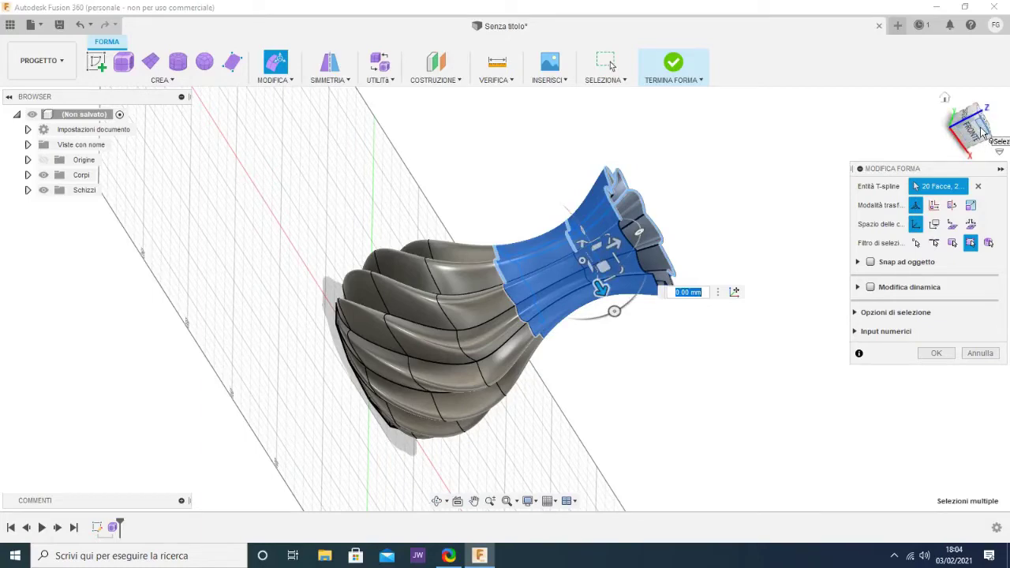
- Rotate the 20 neck faces 45° in the top view, then clear the selection
left_click(983, 126)
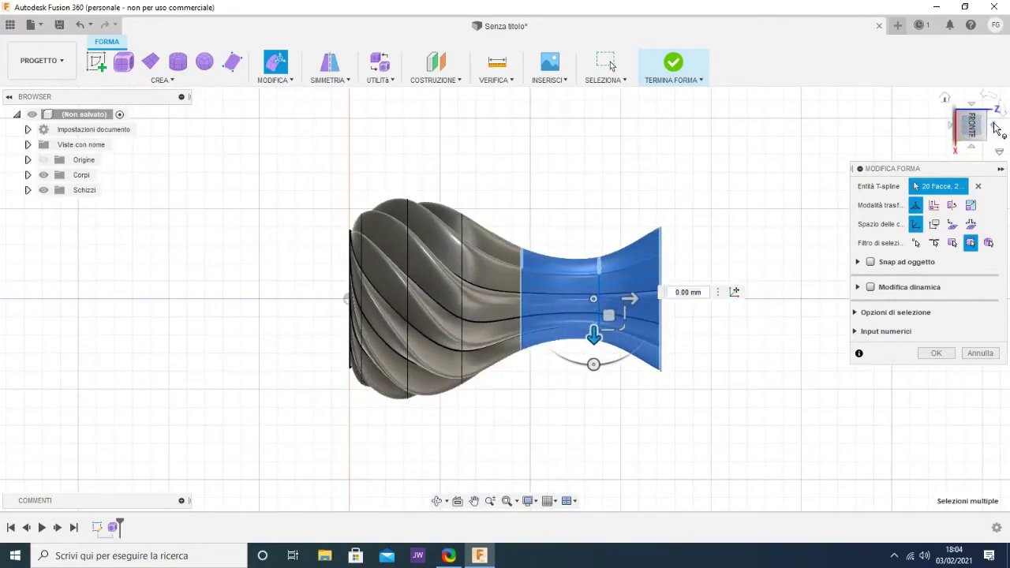
left_click(993, 126)
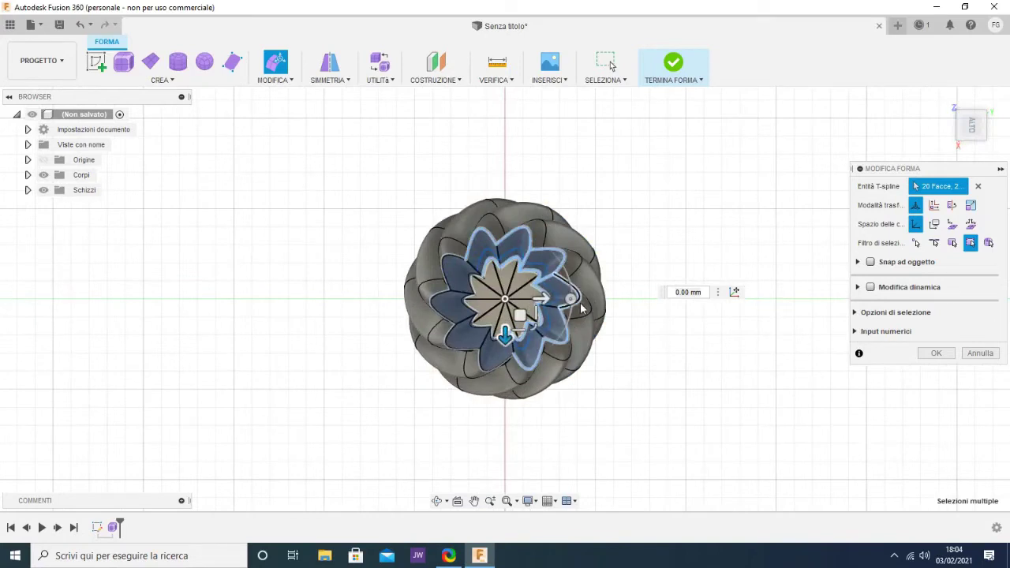
left_click_drag(571, 299, 552, 251)
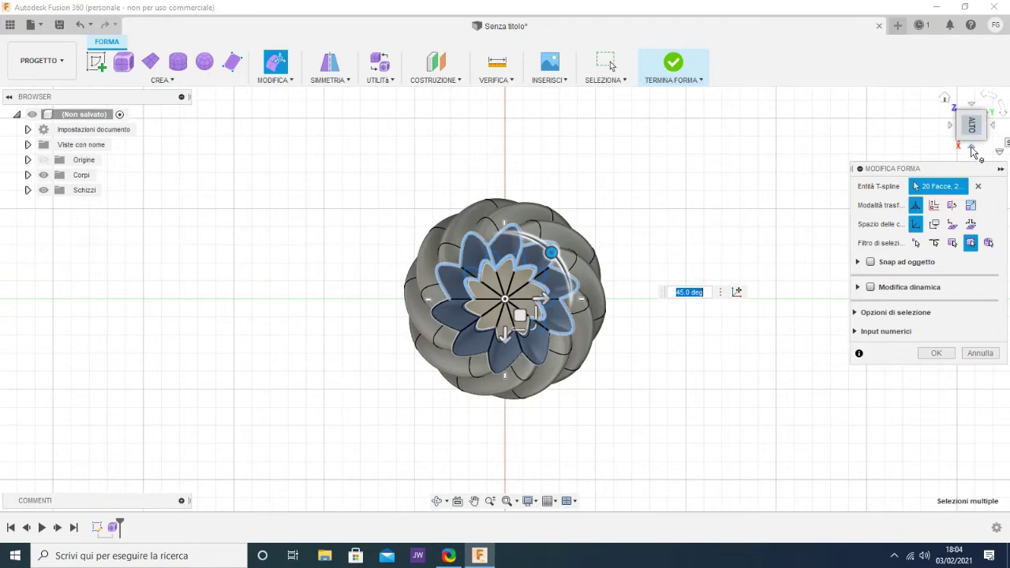
left_click(975, 148)
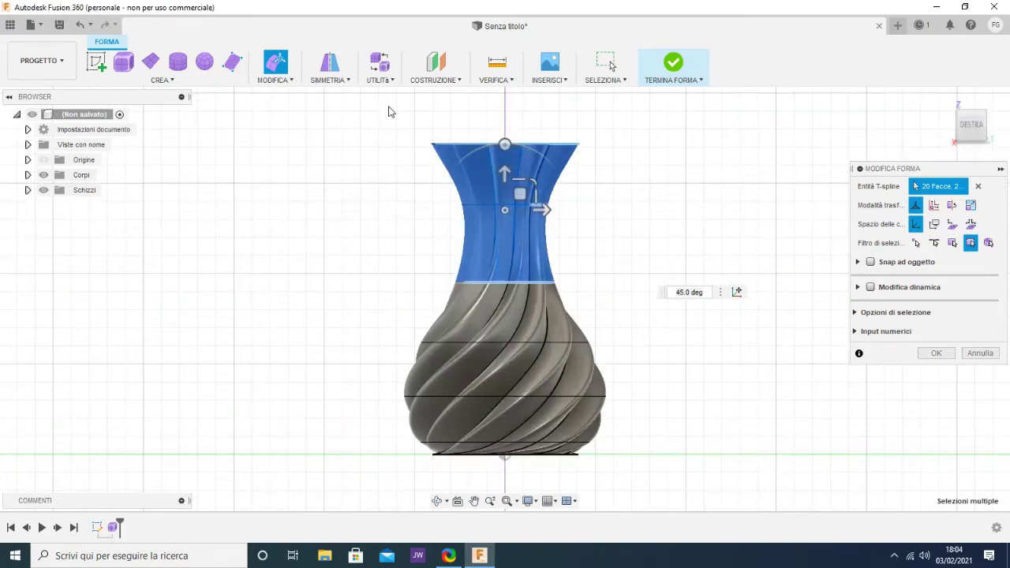
mouse_move(382, 105)
left_mouse_down()
mouse_move(516, 194)
mouse_move(597, 192)
left_mouse_up()
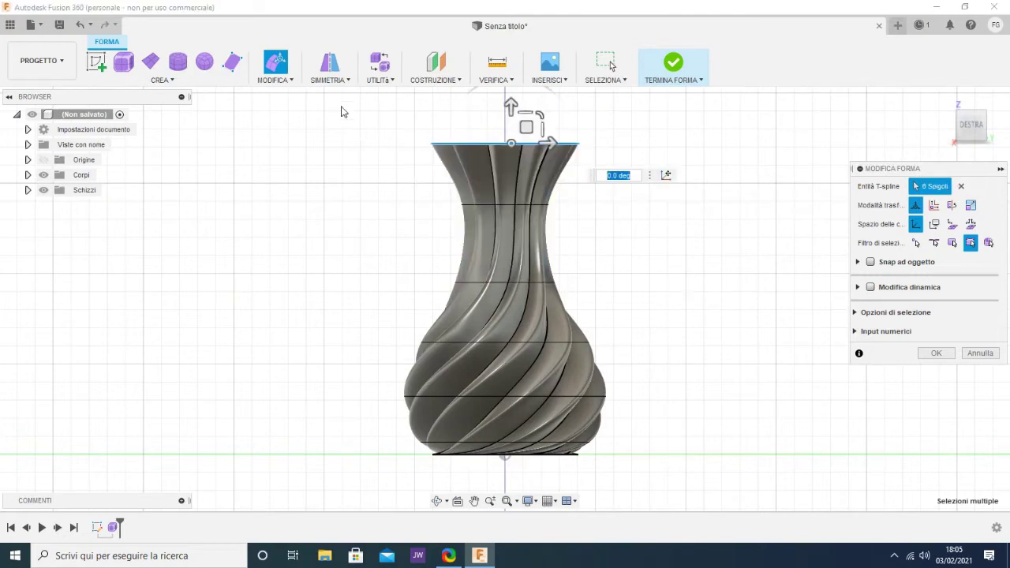
left_click_drag(338, 93, 590, 197)
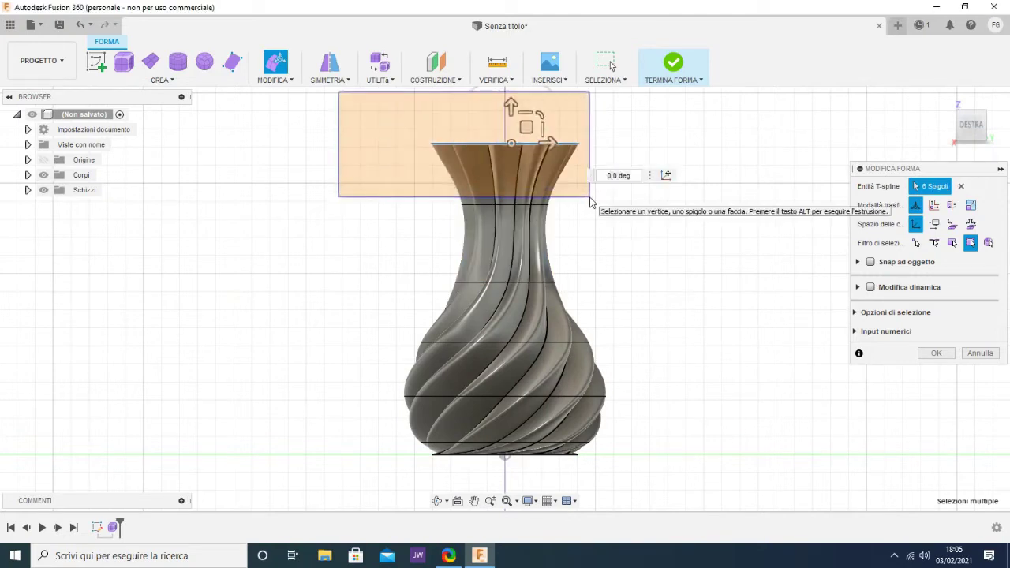
left_click(376, 122)
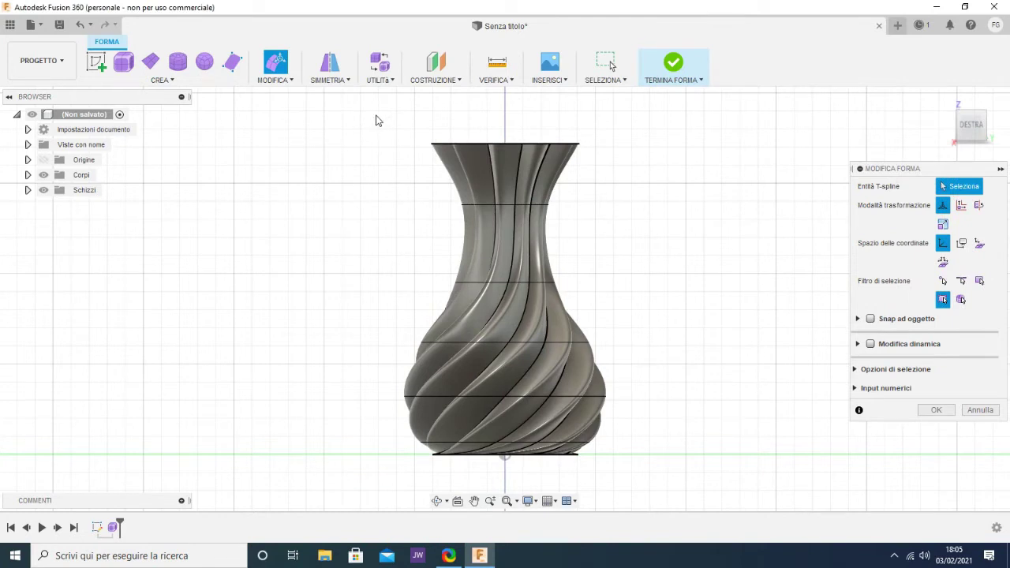
- Select the 10 flared rim faces and rotate them 45° from the top view
left_click_drag(381, 119, 617, 224)
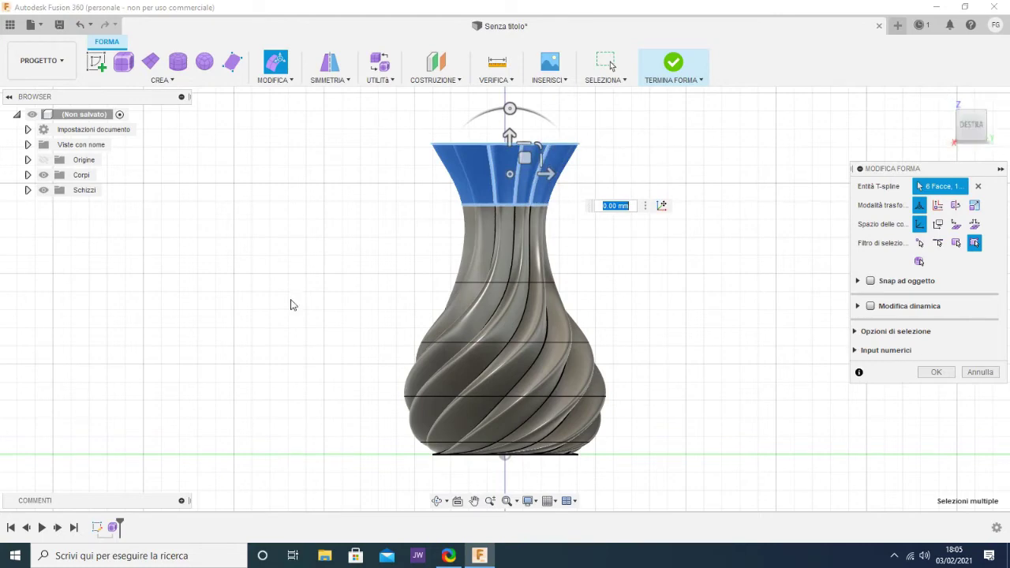
mouse_move(192, 300)
middle_mouse_down("shift")
mouse_move(279, 318)
mouse_move(344, 356)
mouse_move(387, 339)
middle_mouse_up("shift")
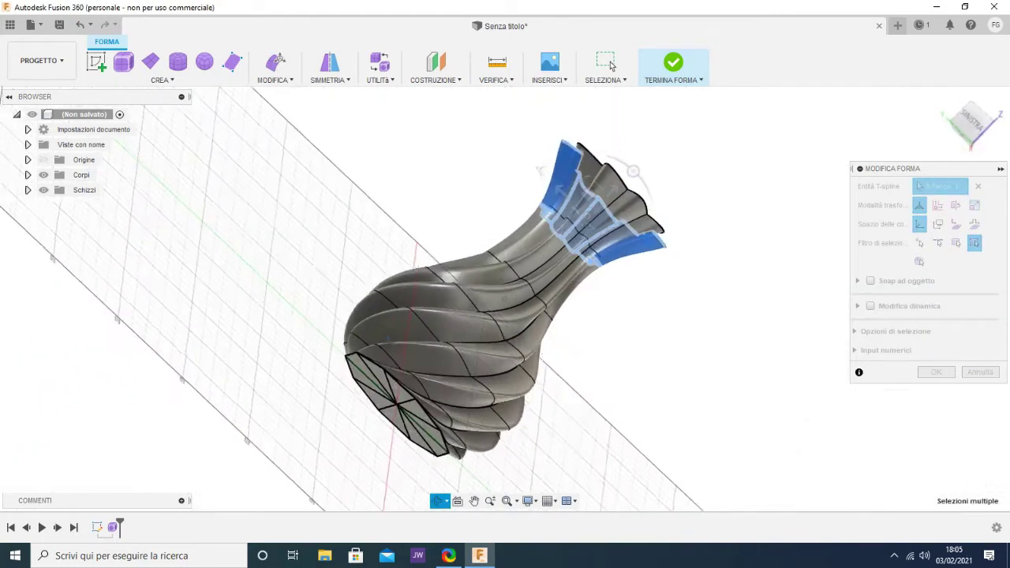
left_click(578, 196, "shift")
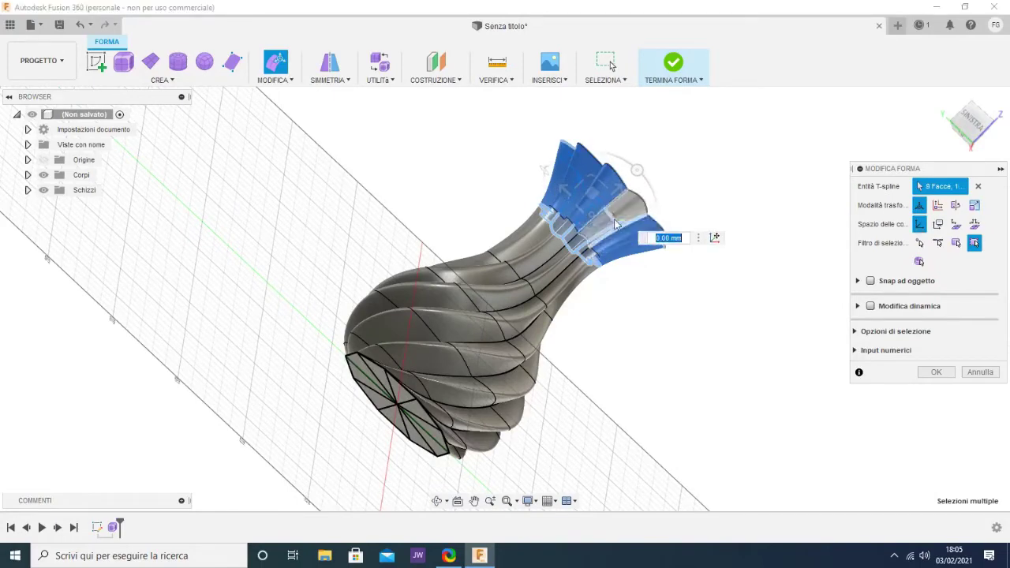
mouse_move(615, 224)
middle_mouse_down("shift")
mouse_move(377, 289)
mouse_move(329, 327)
middle_mouse_up("shift")
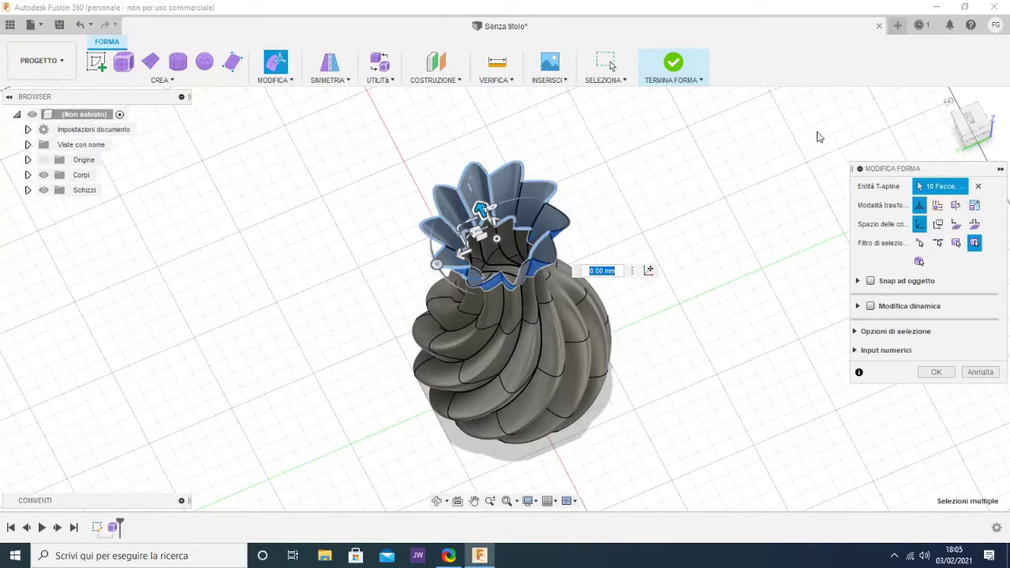
mouse_move(970, 122)
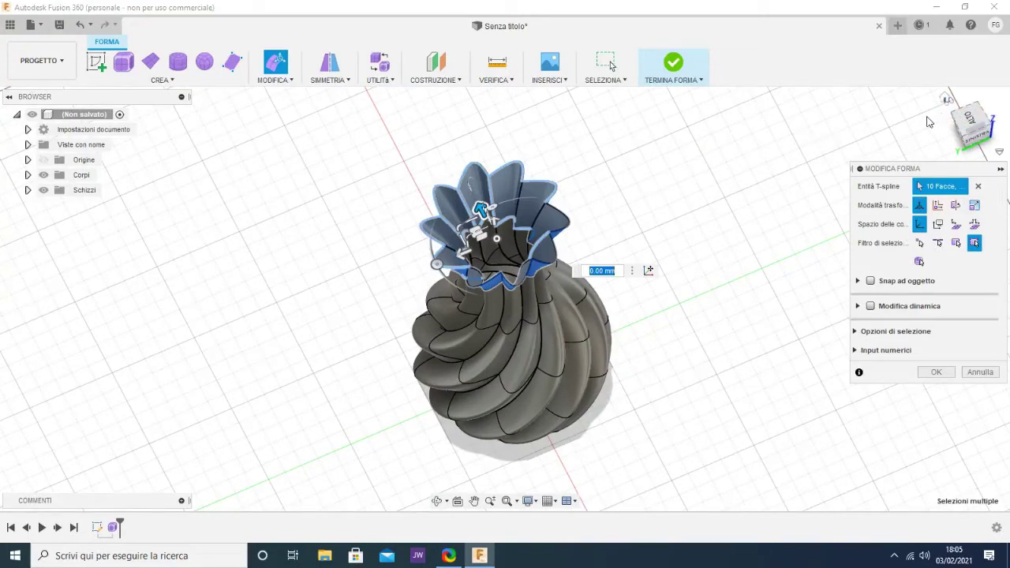
left_click(970, 118)
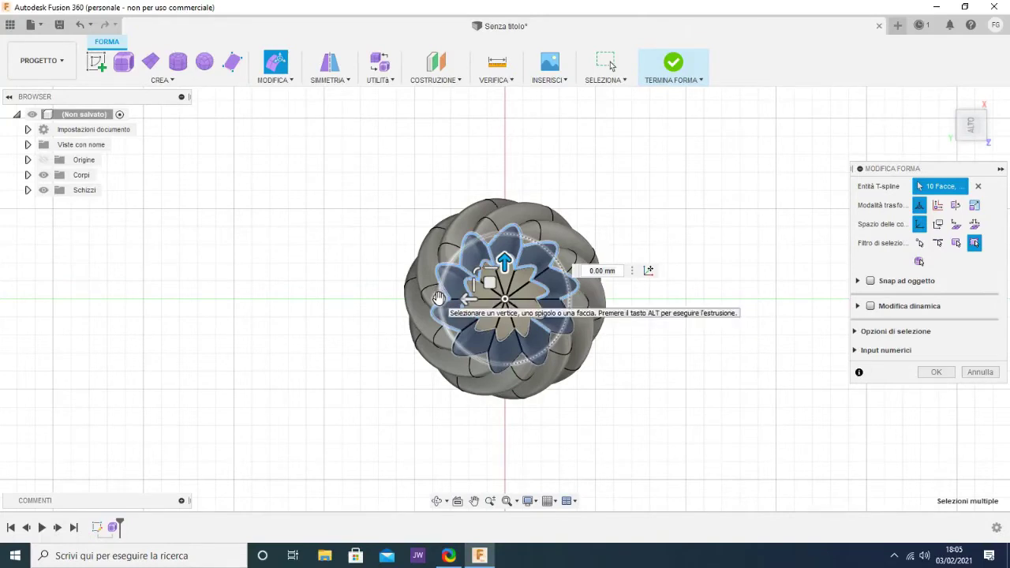
left_click_drag(439, 297, 458, 345)
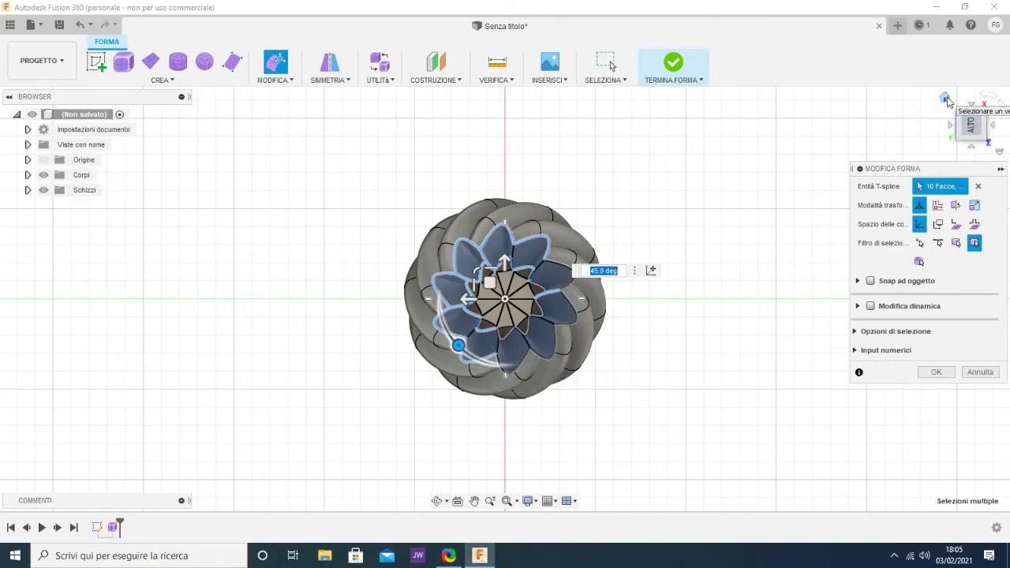
left_click(945, 98)
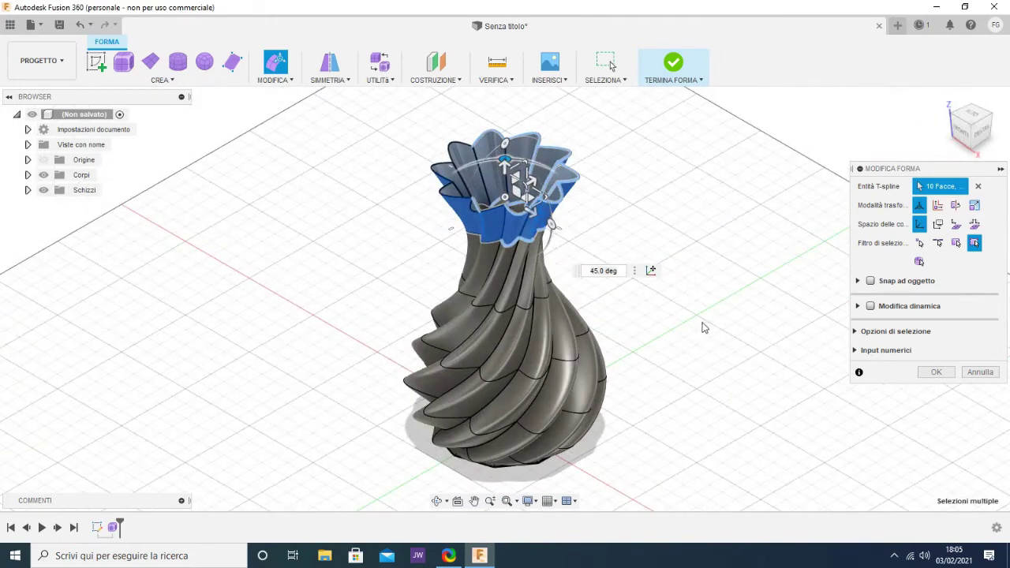
- Clear the selection, expand Corpi and use Termina forma to make the twisted vase solid
middle_click_drag(685, 320, 695, 273, "shift")
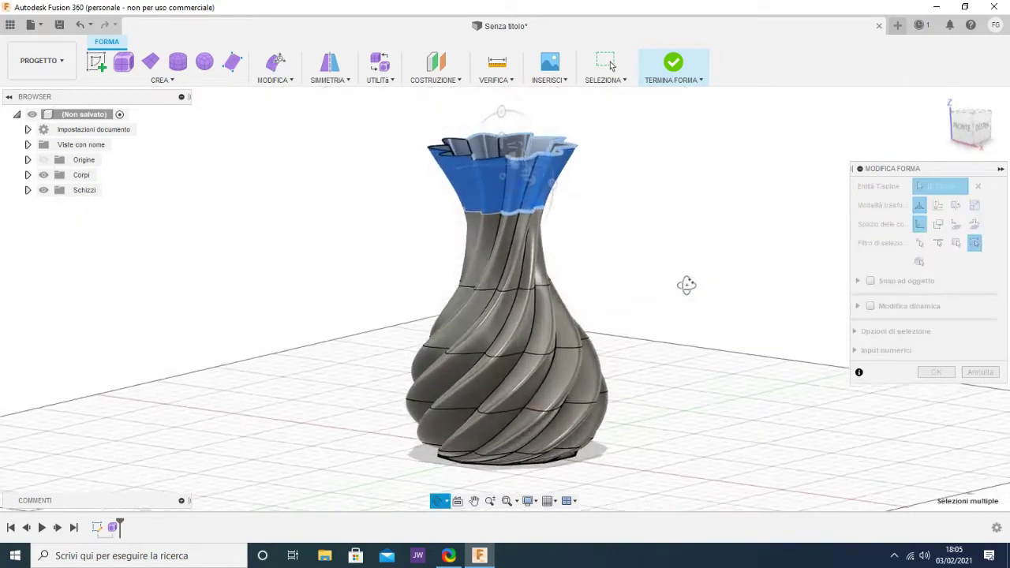
left_click(695, 273)
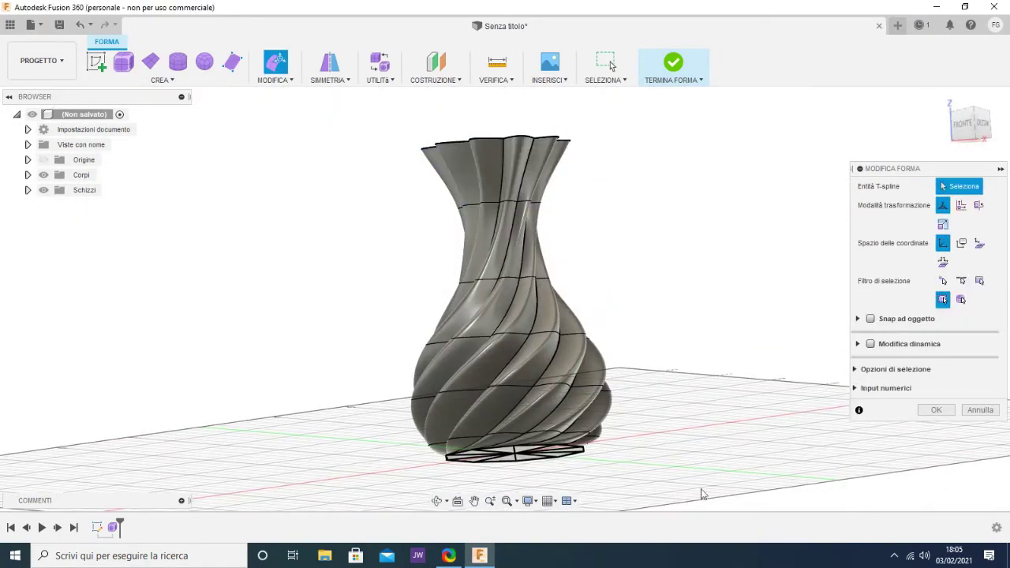
mouse_move(663, 371)
middle_mouse_down("shift")
mouse_move(668, 354)
mouse_move(665, 372)
middle_mouse_up("shift")
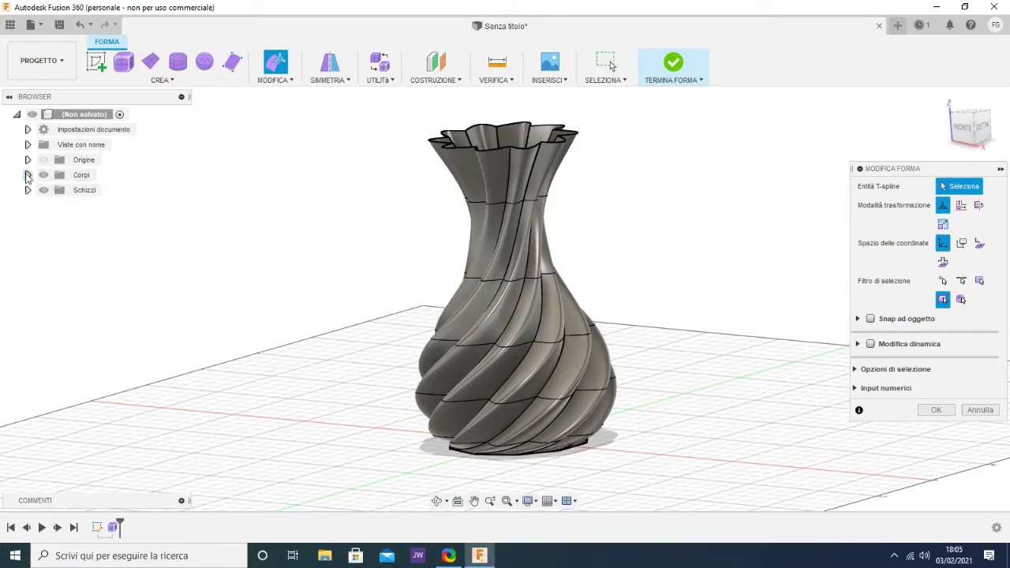
left_click(27, 174)
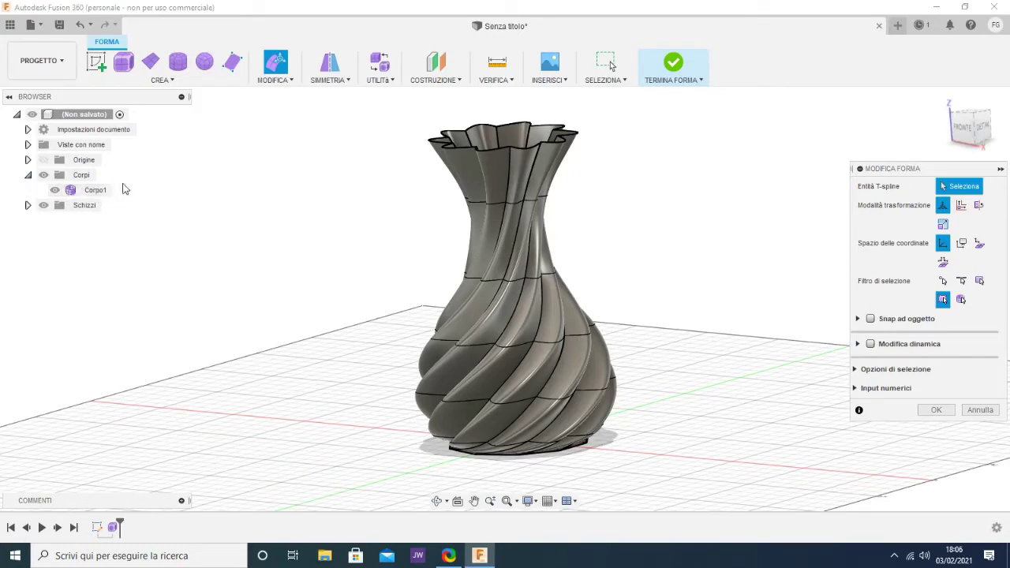
left_click(674, 70)
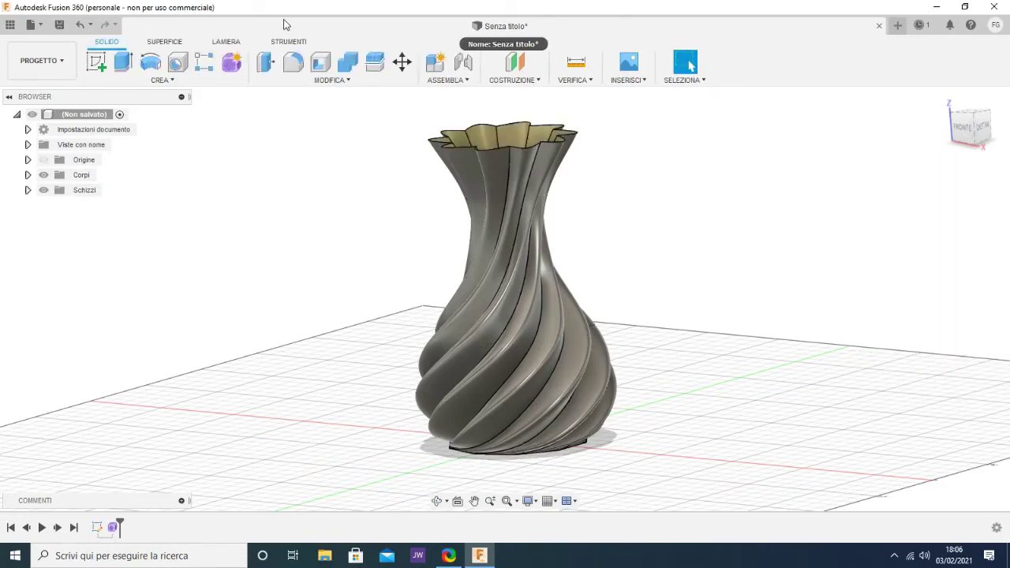
right_click(77, 176)
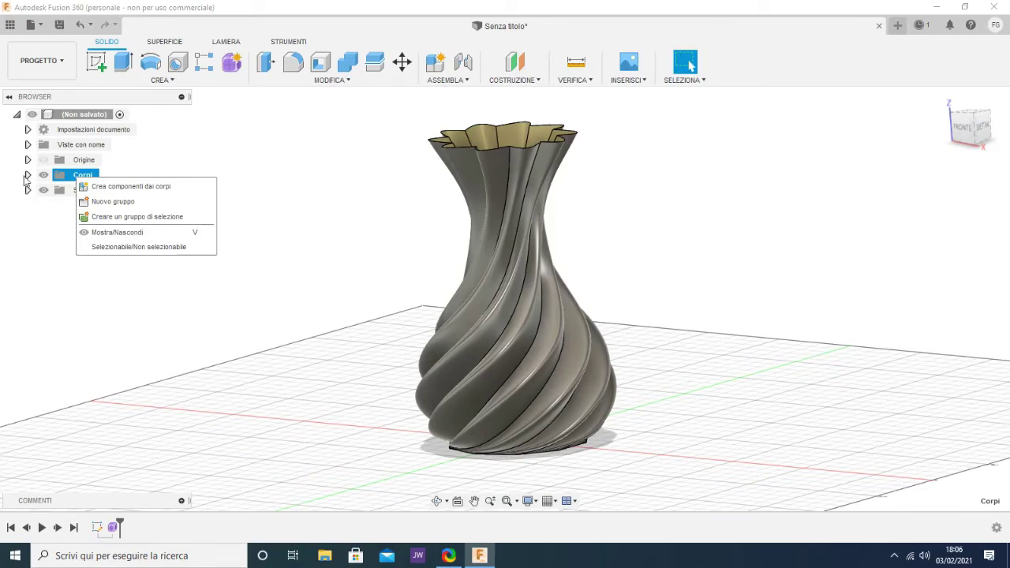
- Start Save as STL on body Corpo1 and accept the STL settings
left_click(28, 175)
right_click(100, 191)
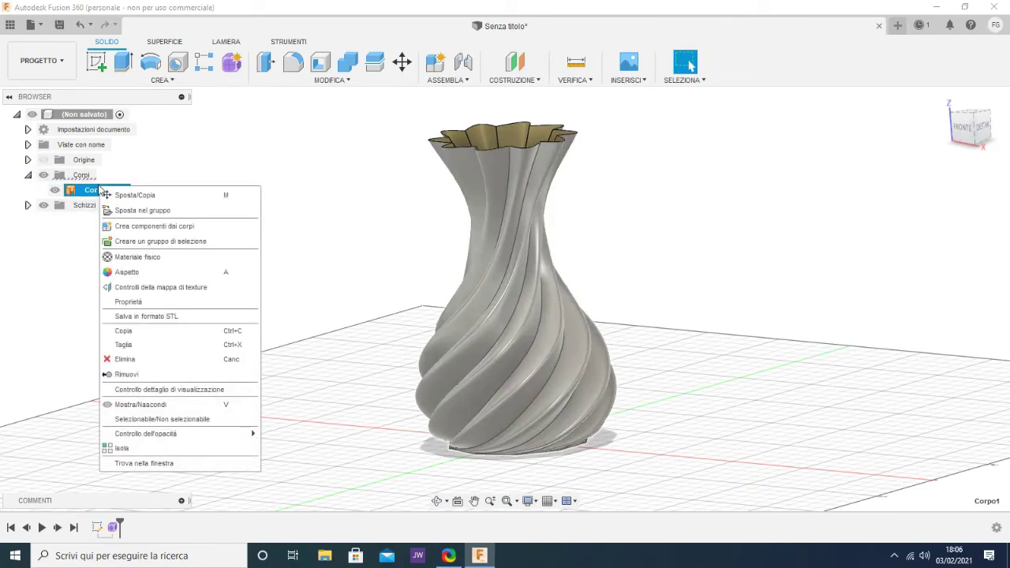
left_click(180, 317)
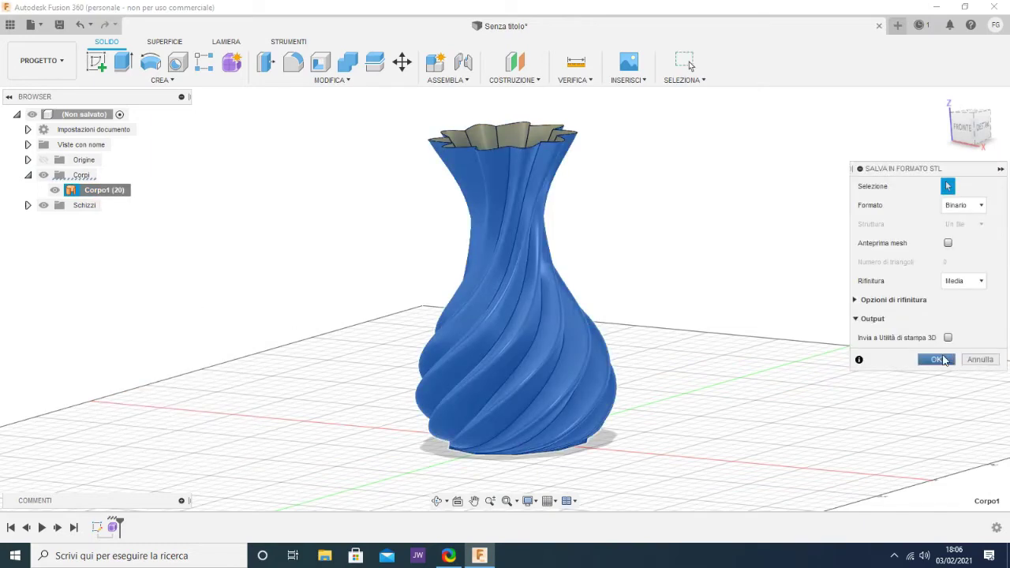
left_click(939, 360)
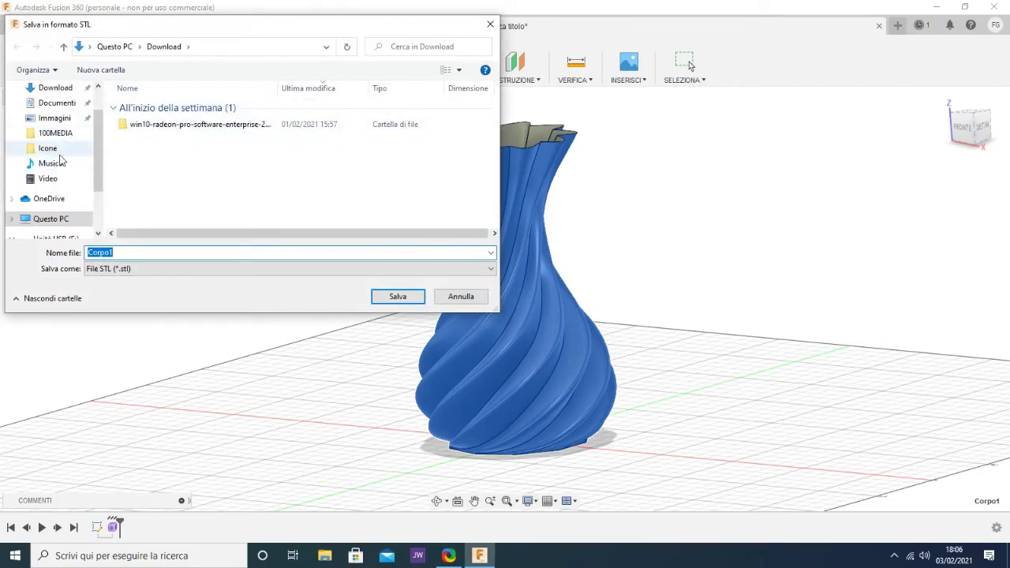
- Save the STL file to the Desktop under the name 'Vaso'
scroll(79, 196, "down", 1)
scroll(71, 210, "down", 1)
scroll(60, 219, "down", 2)
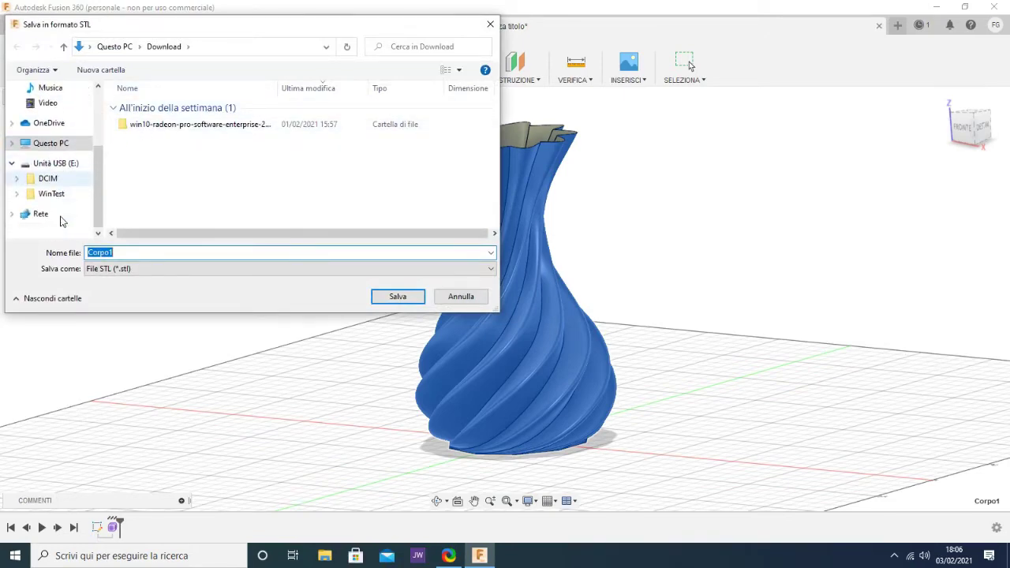
scroll(60, 222, "up", 2)
scroll(61, 221, "up", 1)
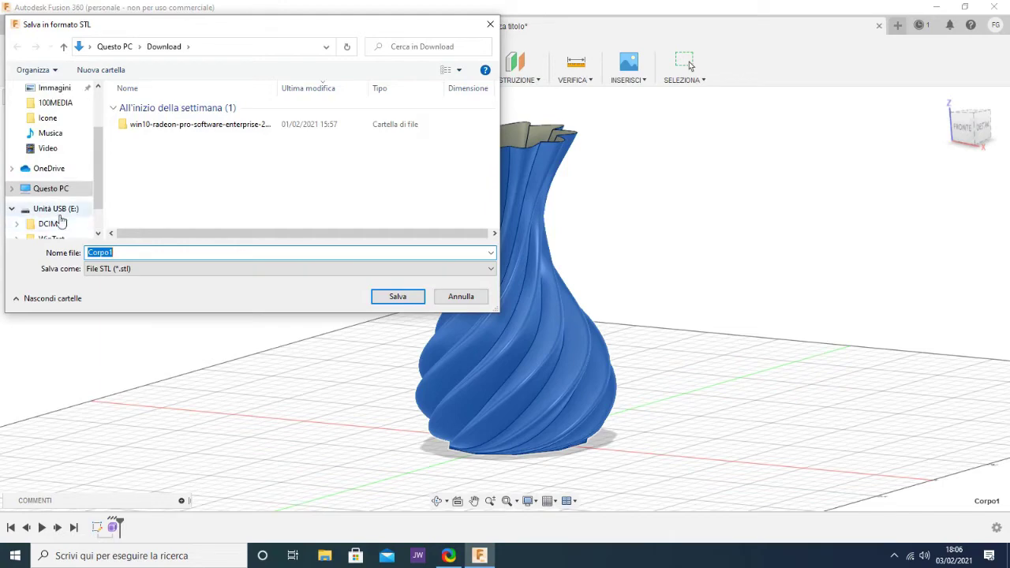
scroll(55, 201, "up", 1)
scroll(62, 185, "up", 1)
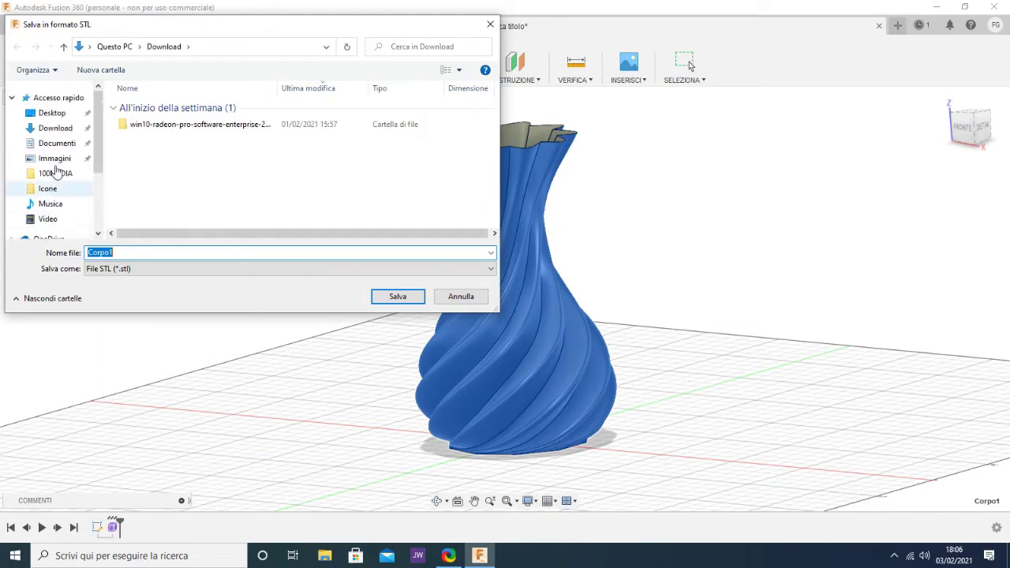
left_click(51, 115)
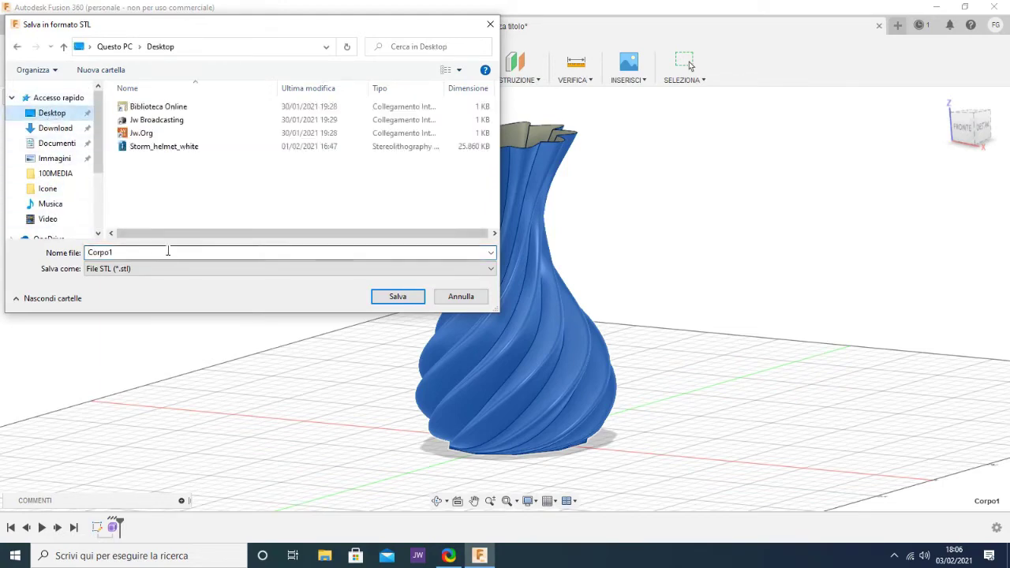
double_click(101, 253)
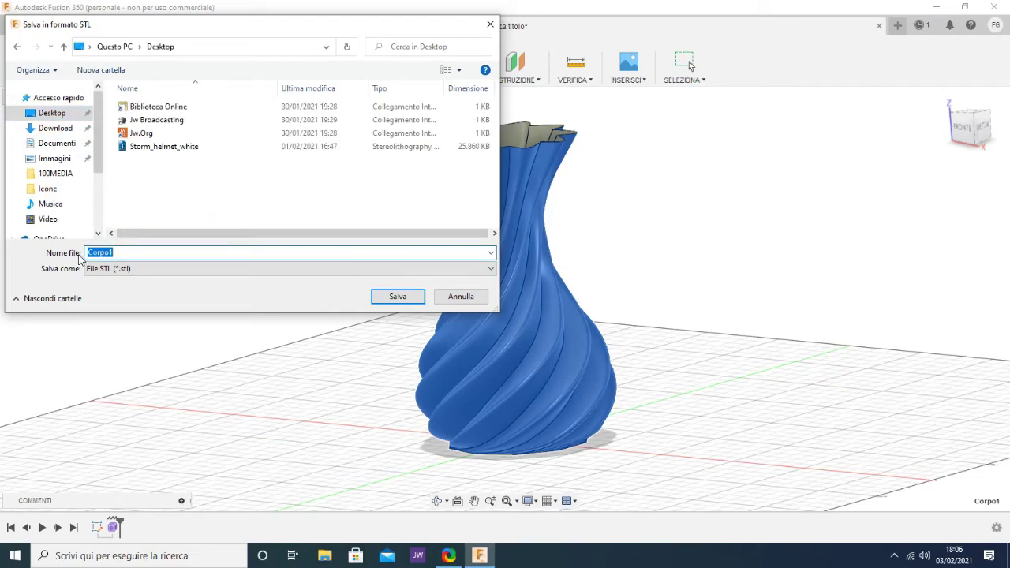
type("Vaso")
key("Return")
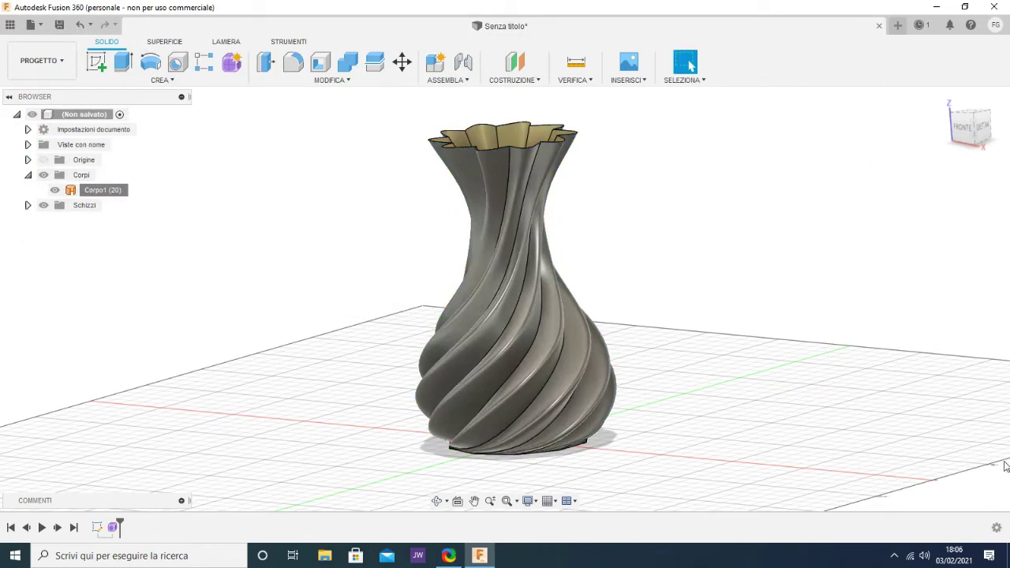
- Launch ideaMaker from the desktop and import Vaso.stl onto the print bed
left_click(940, 8)
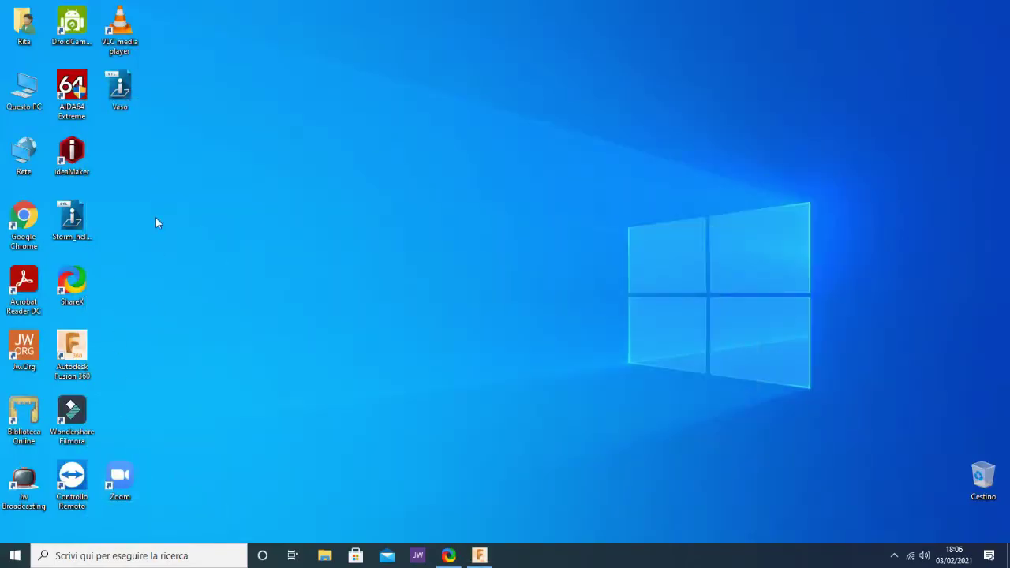
left_click(73, 154)
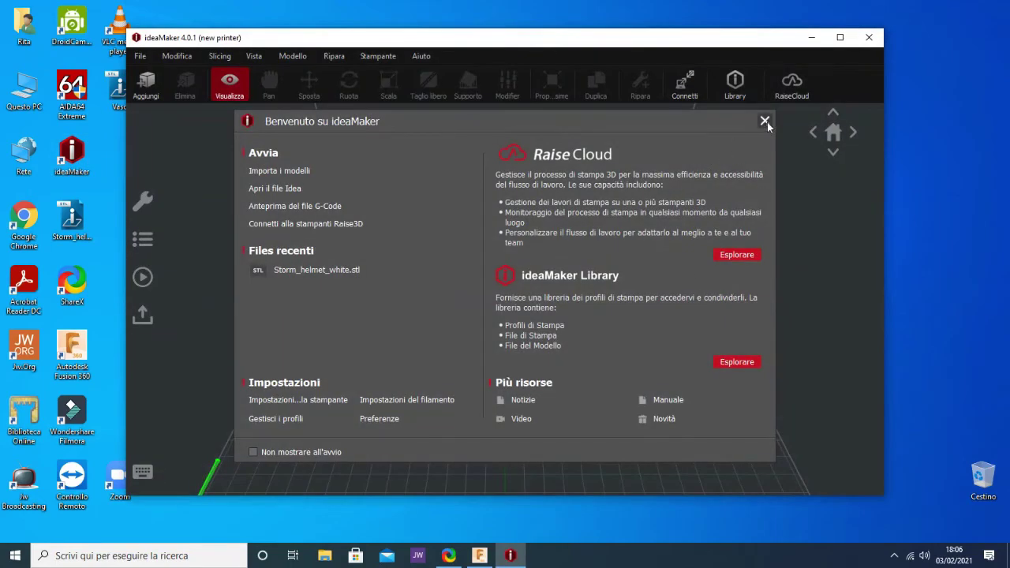
left_click(765, 122)
left_click(499, 124)
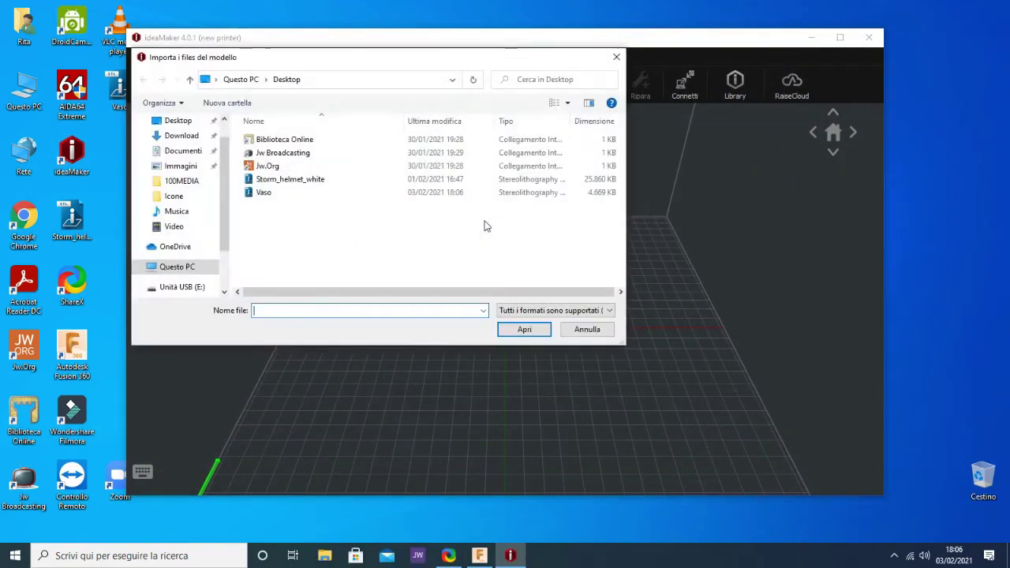
left_click(262, 194)
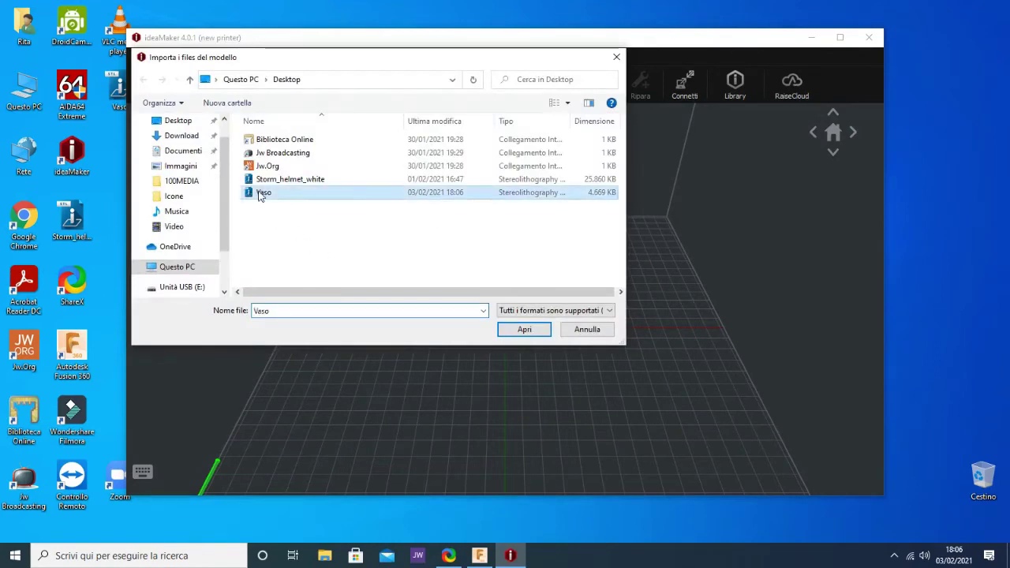
left_click(524, 329)
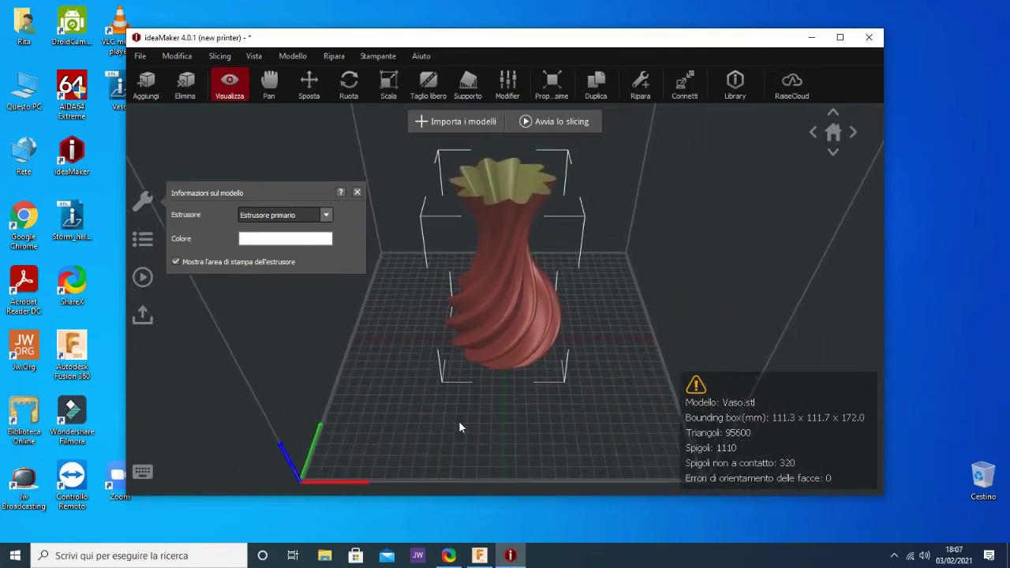
left_click(358, 192)
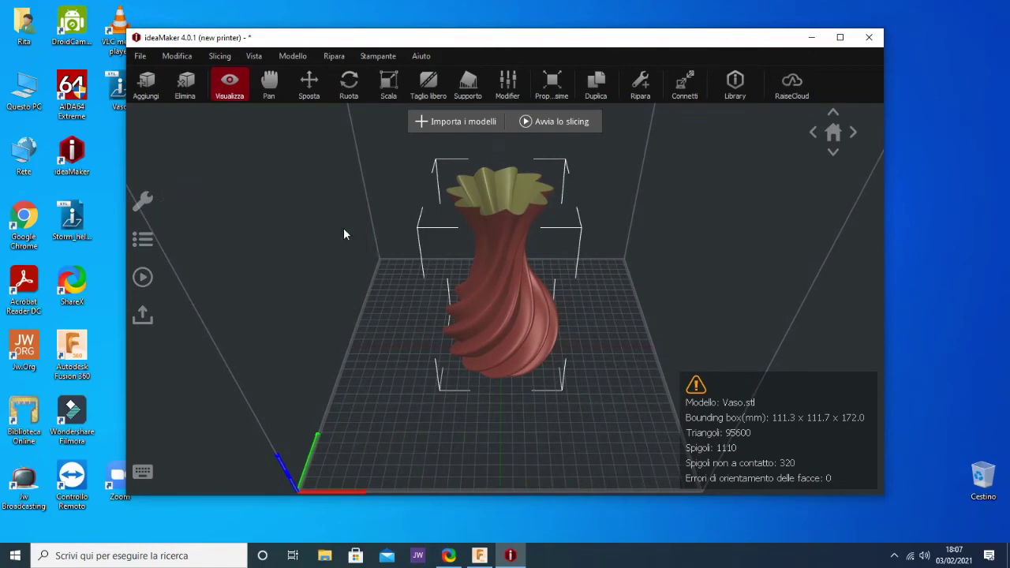
- Open Nuovo profilo1's advanced settings and review the extrusion, temperature and speed tabs
left_click(142, 277)
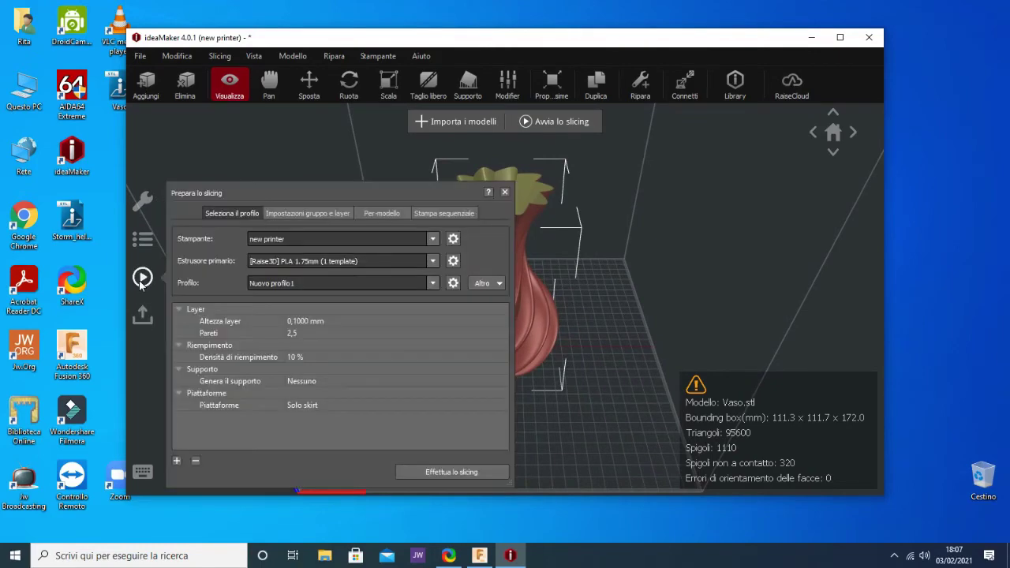
left_click(455, 283)
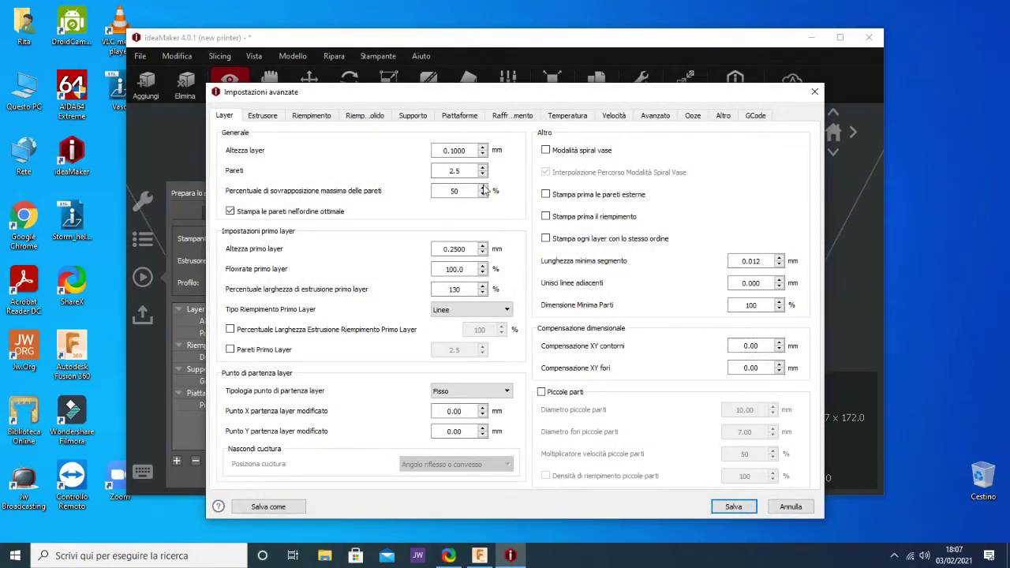
mouse_move(456, 191)
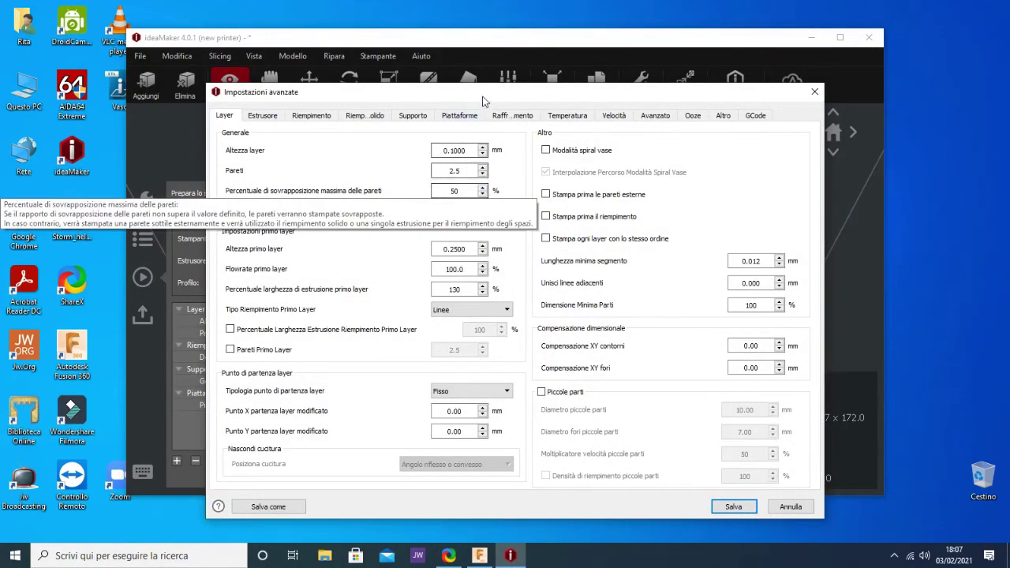
left_click(265, 116)
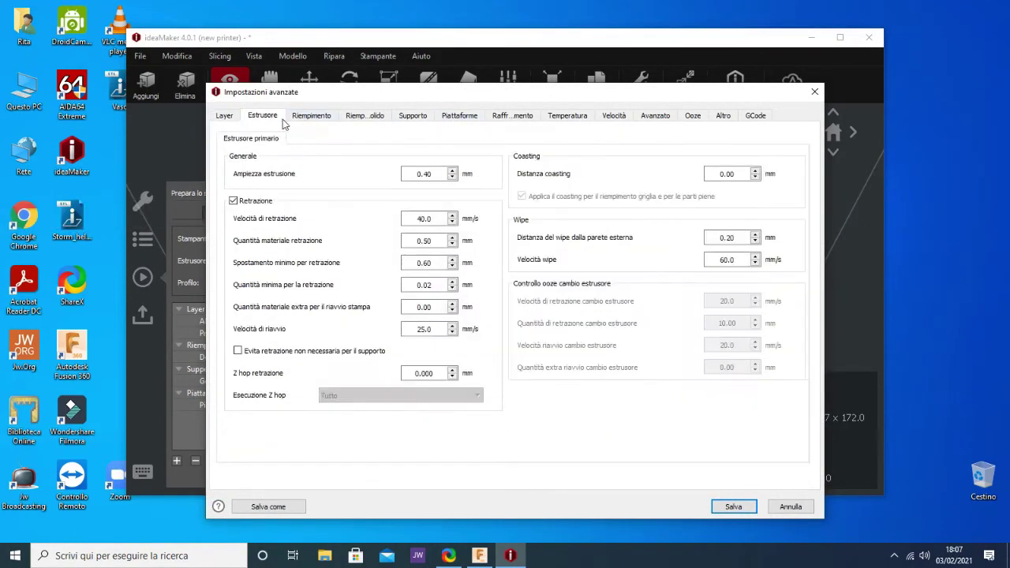
left_click(567, 117)
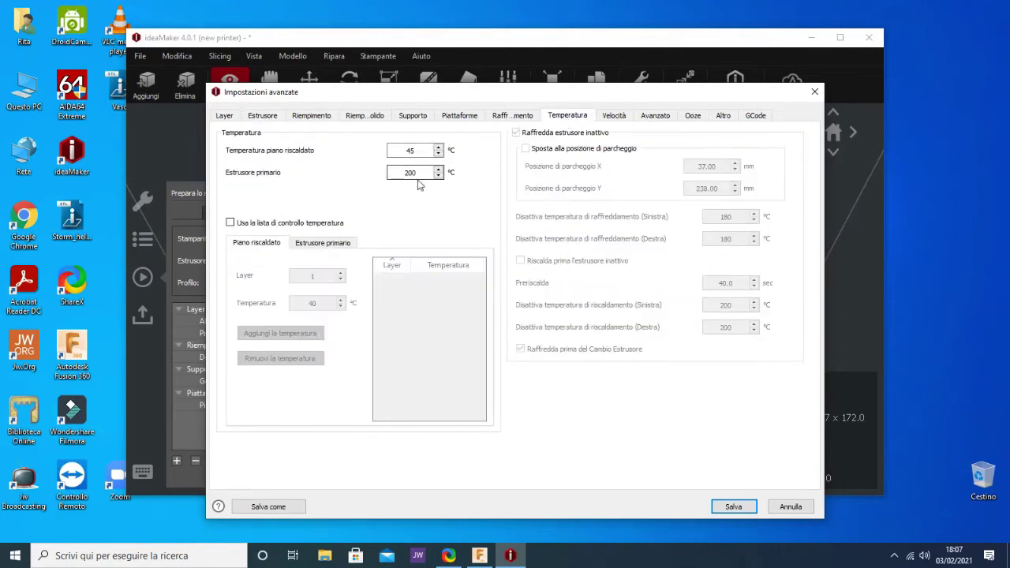
left_click(614, 116)
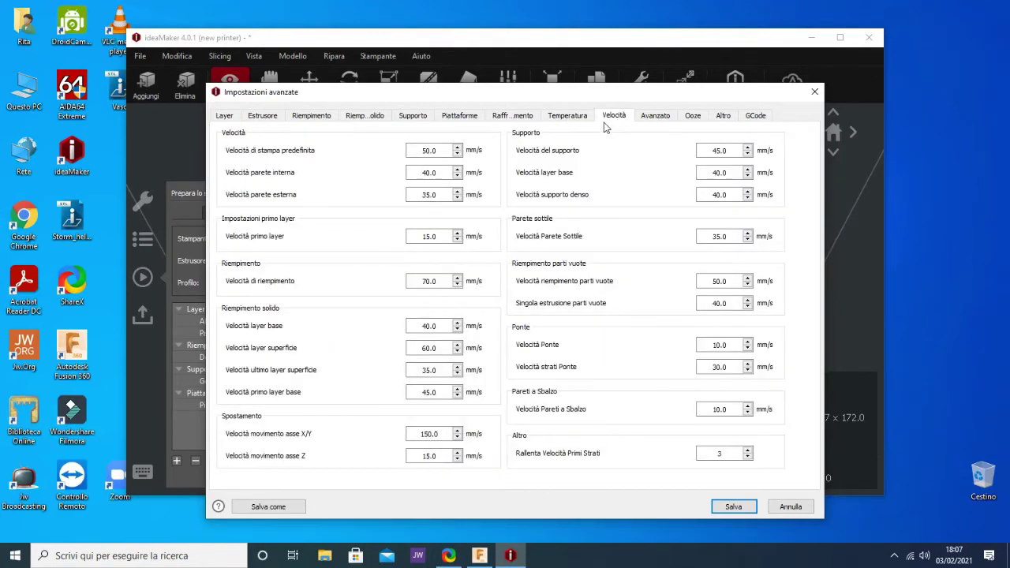
- Close Impostazioni avanzate and slice the vase with the current profile
left_click(815, 93)
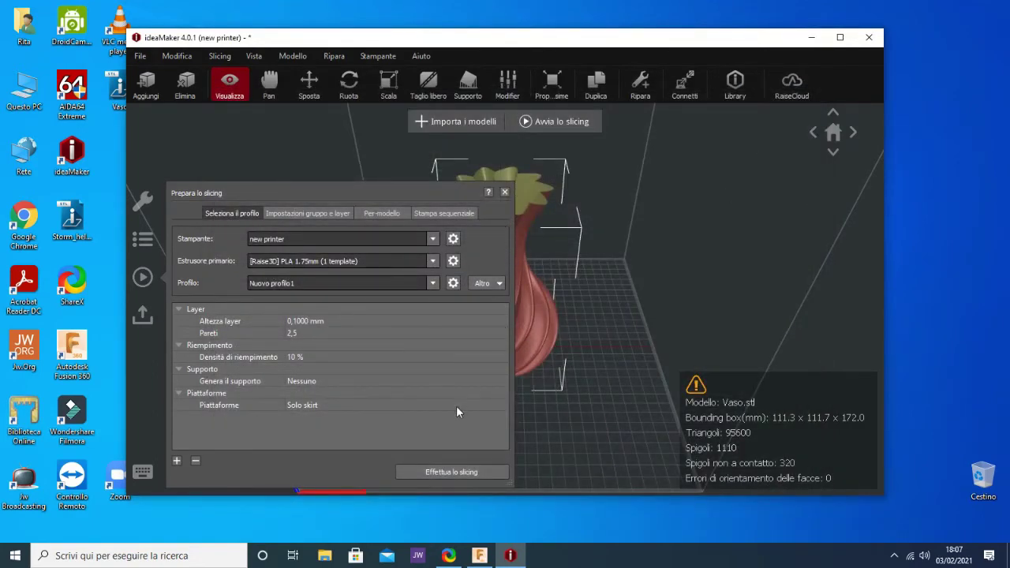
left_click(461, 471)
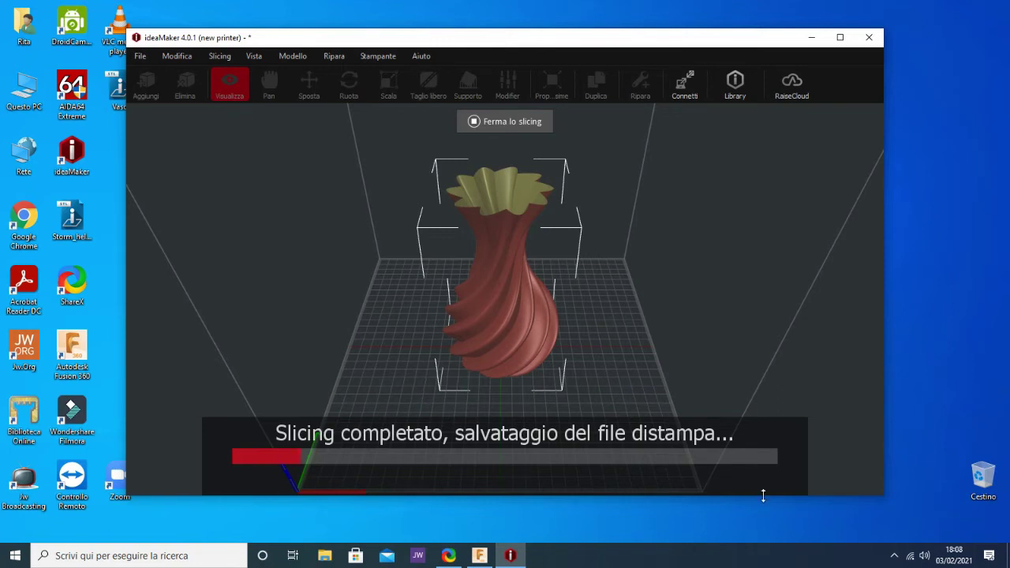
- Check Task Manager's full-details view sorted by CPU usage, then close it
right_click(738, 557)
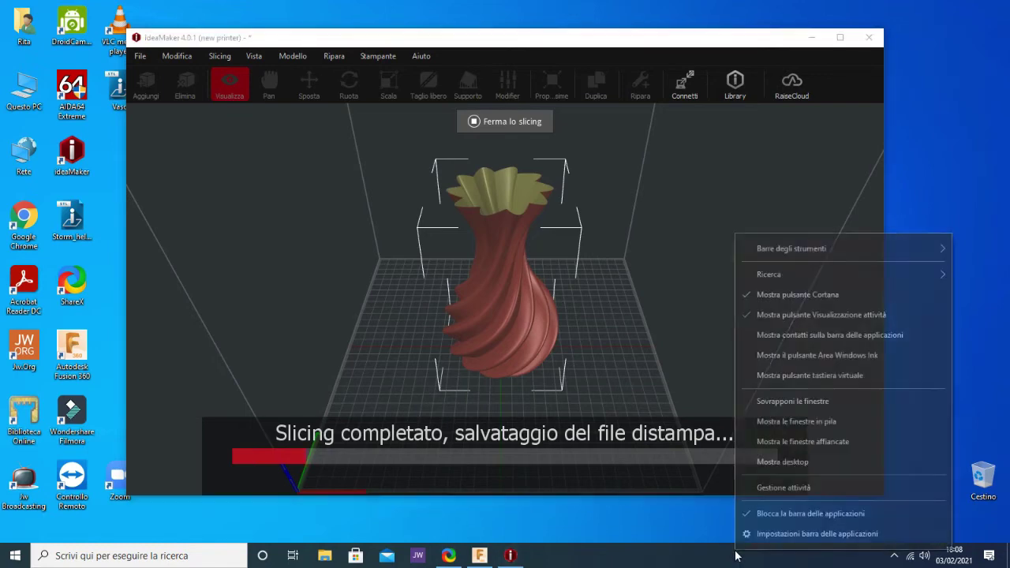
left_click(770, 487)
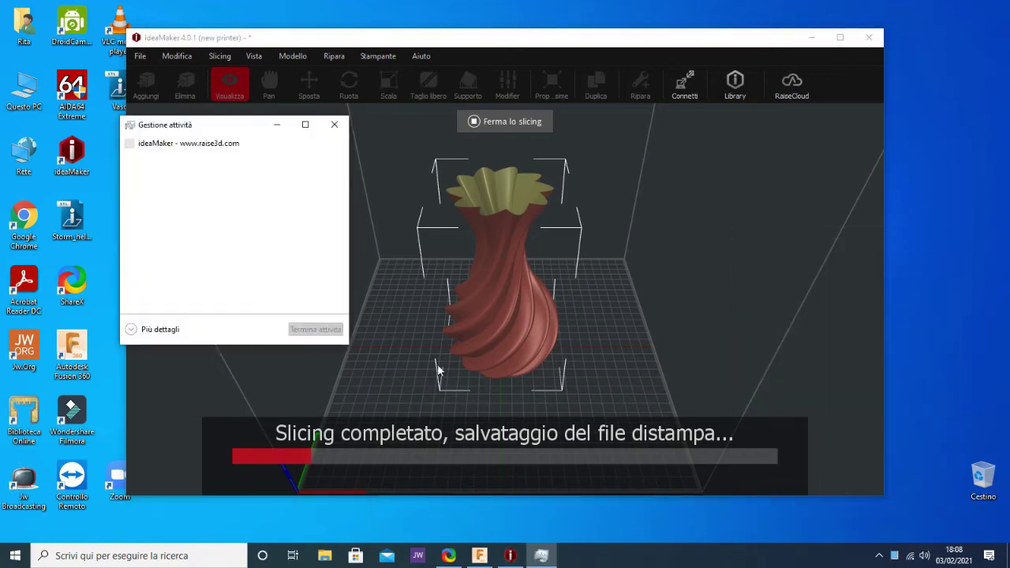
left_click(132, 330)
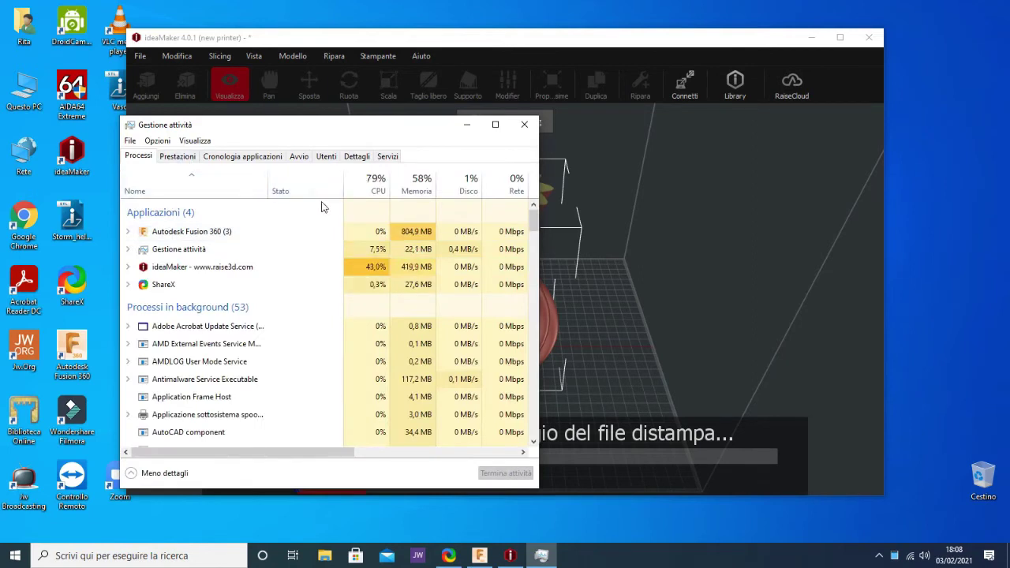
left_click(370, 185)
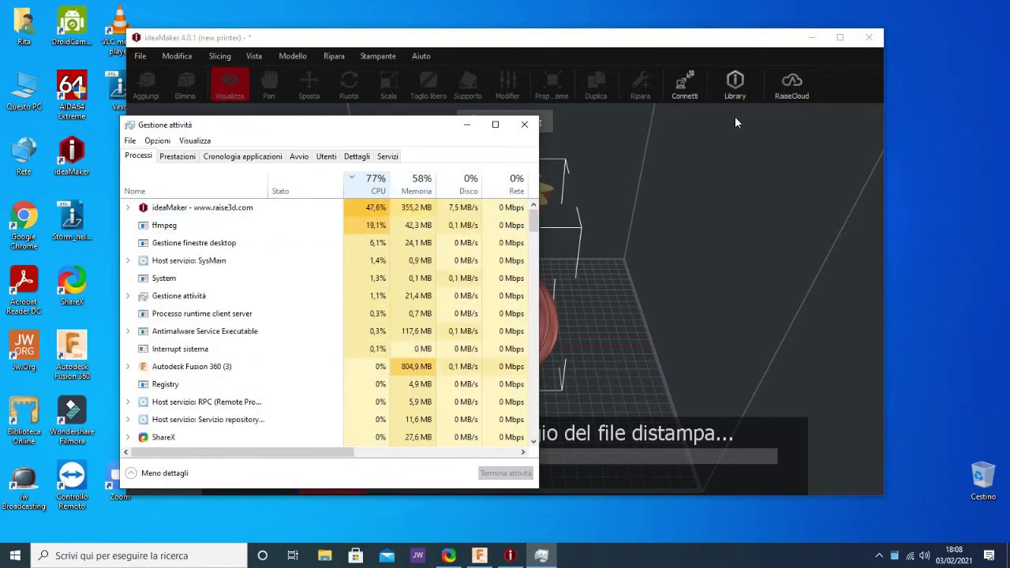
left_click(522, 125)
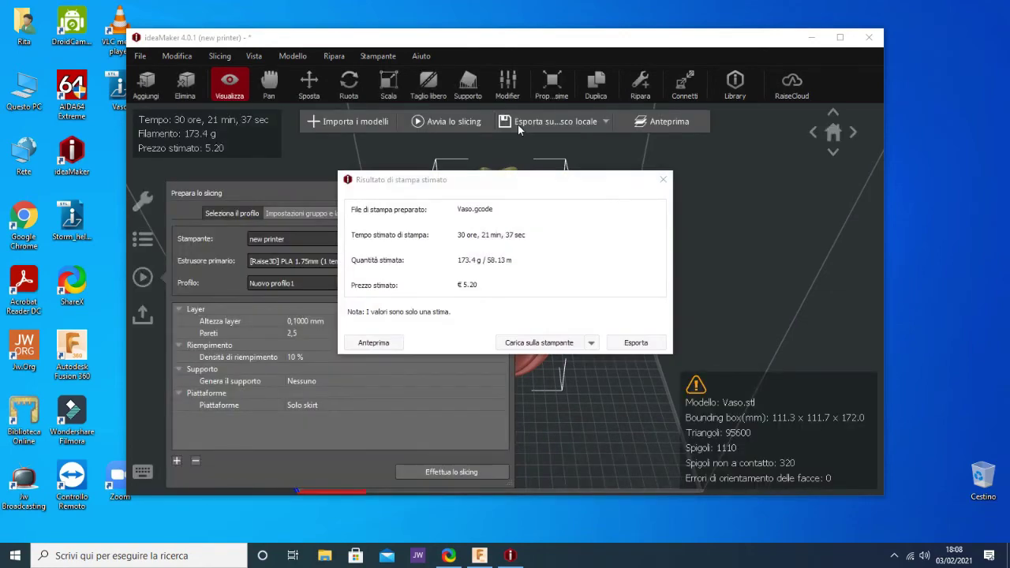
- Preview Vaso.gcode maximized, scrubbing the Layers slider from the empty bed back up and tilting the view
left_click(371, 344)
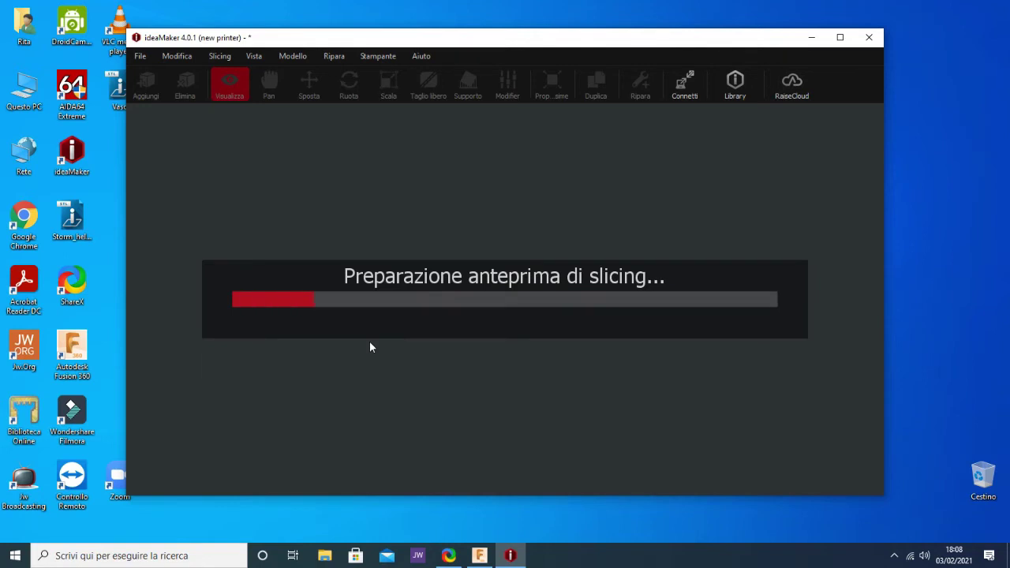
left_click(840, 37)
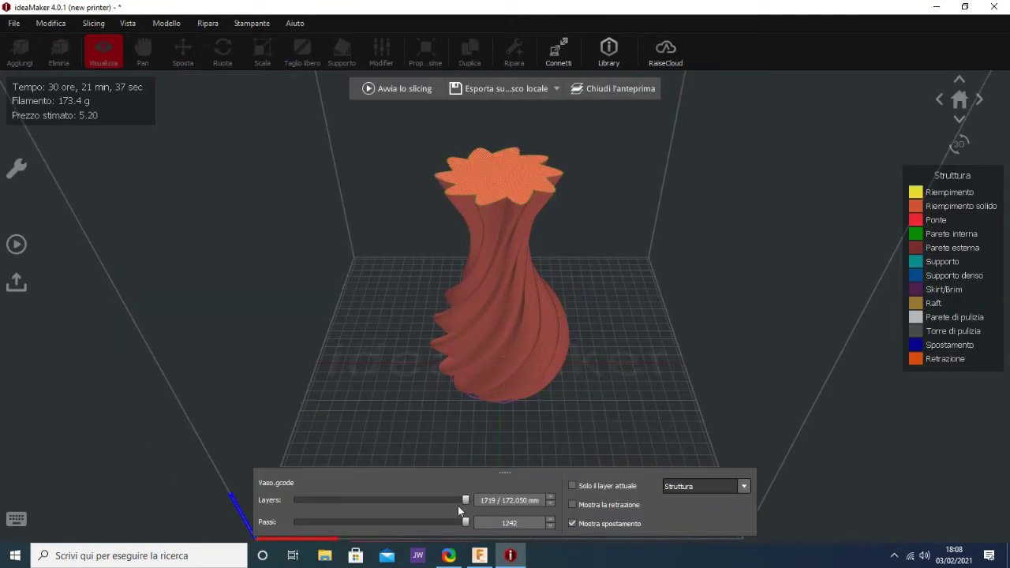
left_click_drag(467, 500, 291, 509)
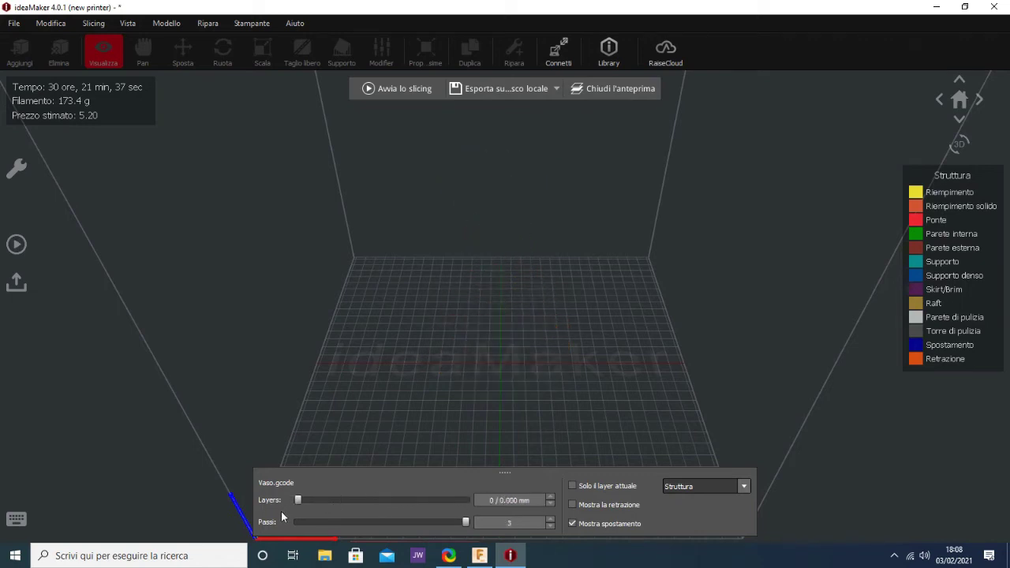
mouse_move(297, 511)
left_mouse_down()
mouse_move(484, 502)
mouse_move(282, 513)
left_mouse_up()
left_click_drag(299, 502, 479, 505)
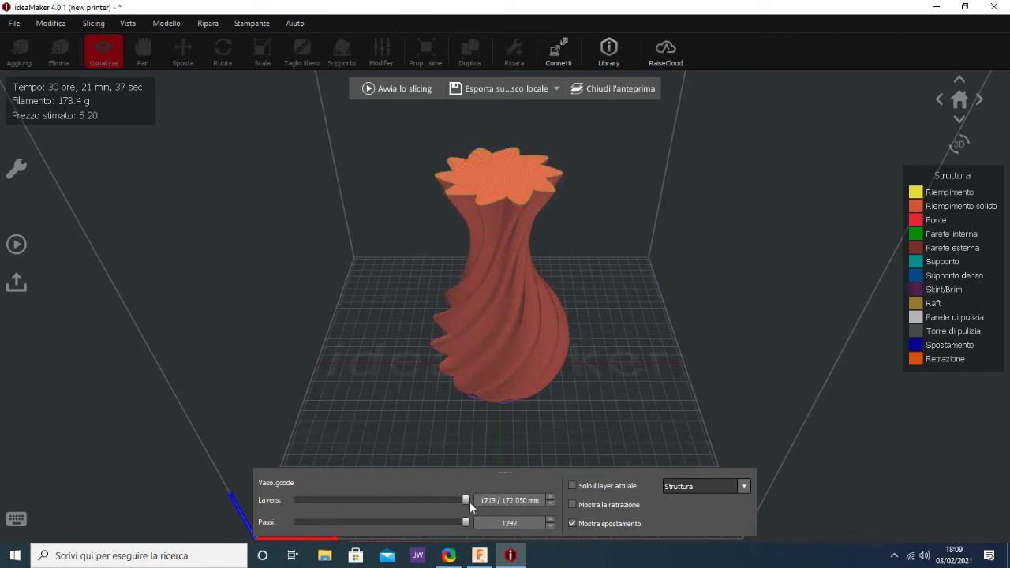
mouse_move(398, 376)
left_mouse_down()
mouse_move(402, 424)
mouse_move(401, 415)
left_mouse_up()
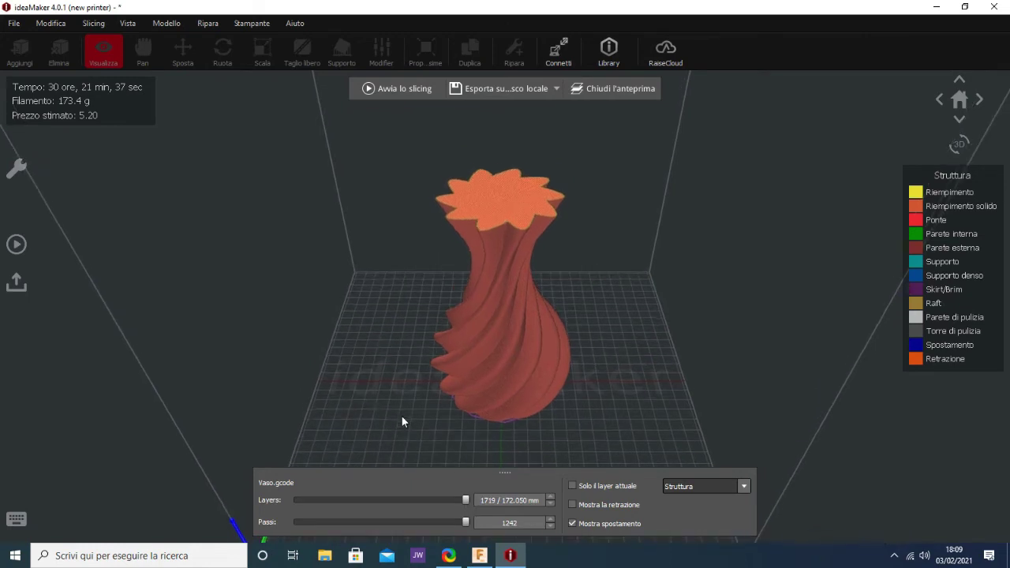
- In the profile's advanced settings, set solid layers to 4 bottom and 0 top
left_click(618, 88)
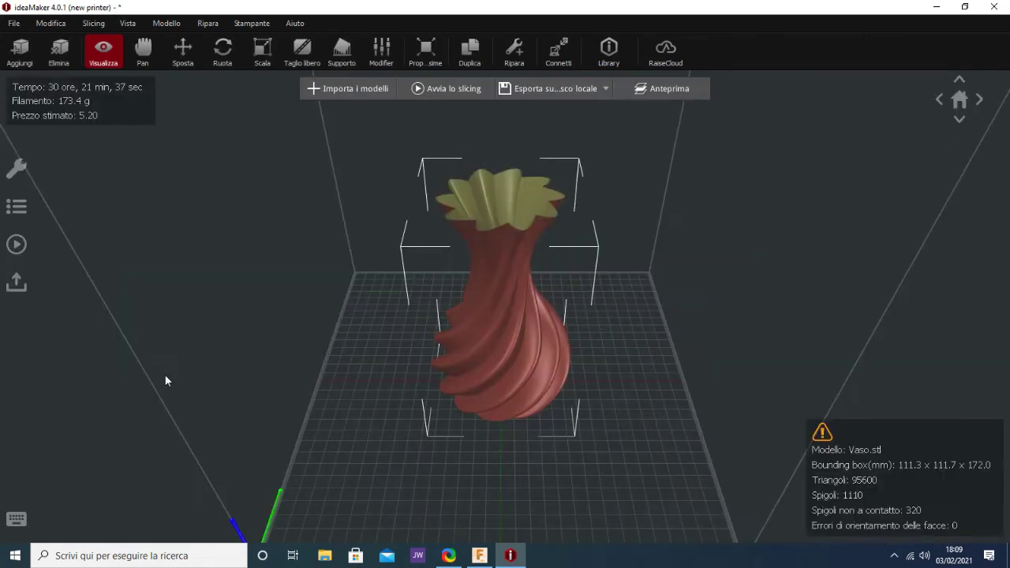
left_click(16, 244)
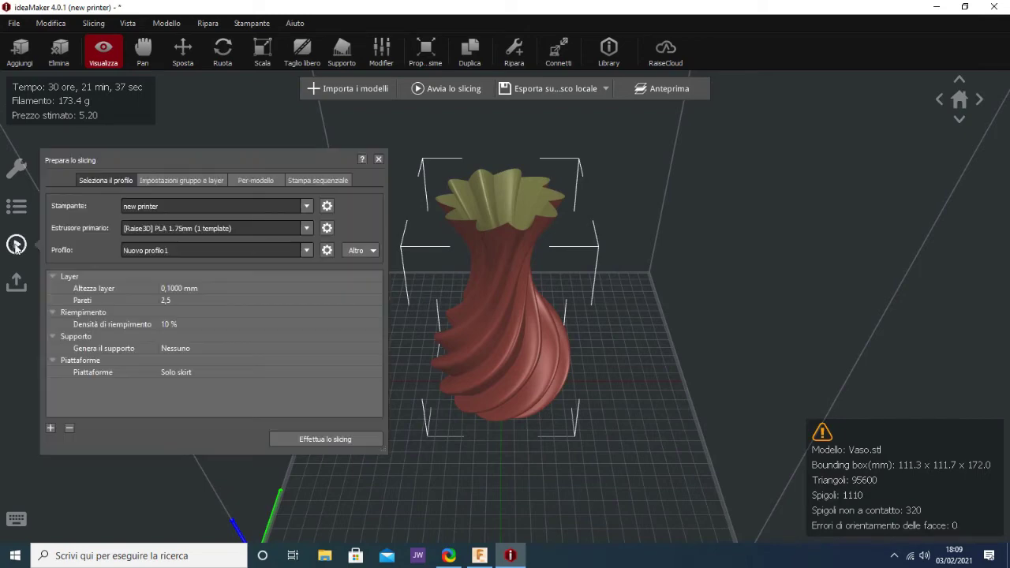
left_click(327, 250)
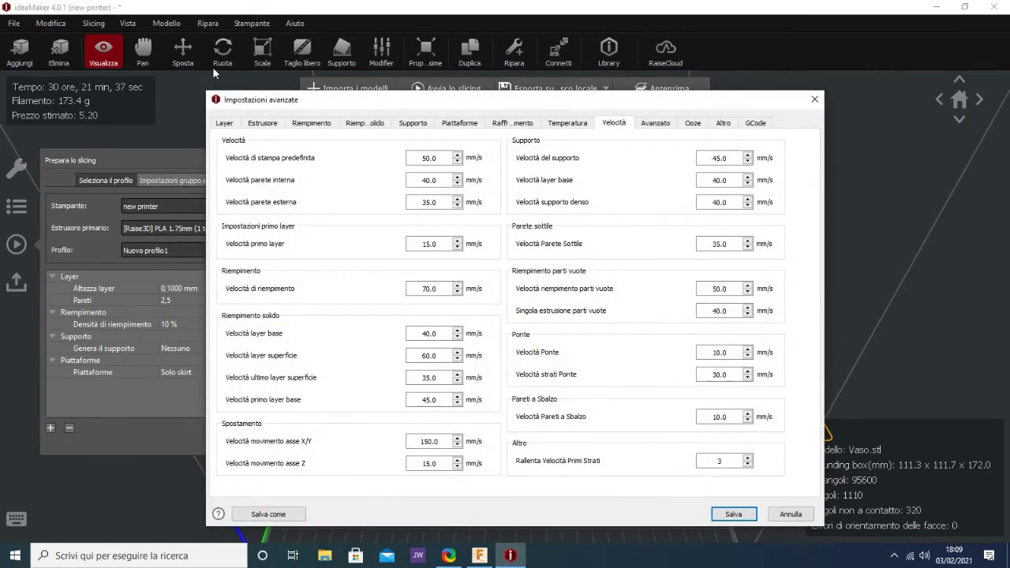
left_click(269, 127)
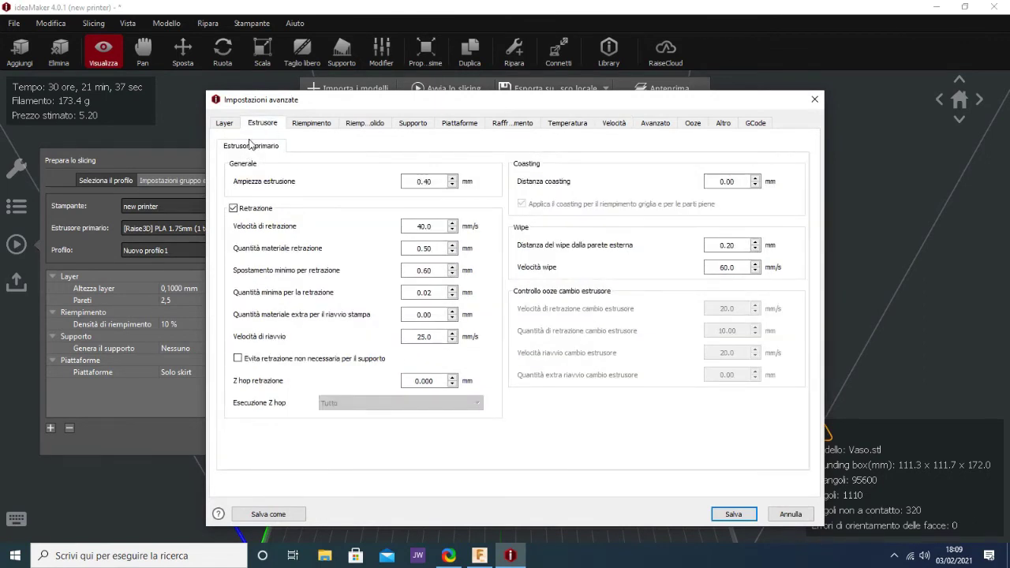
left_click(385, 128)
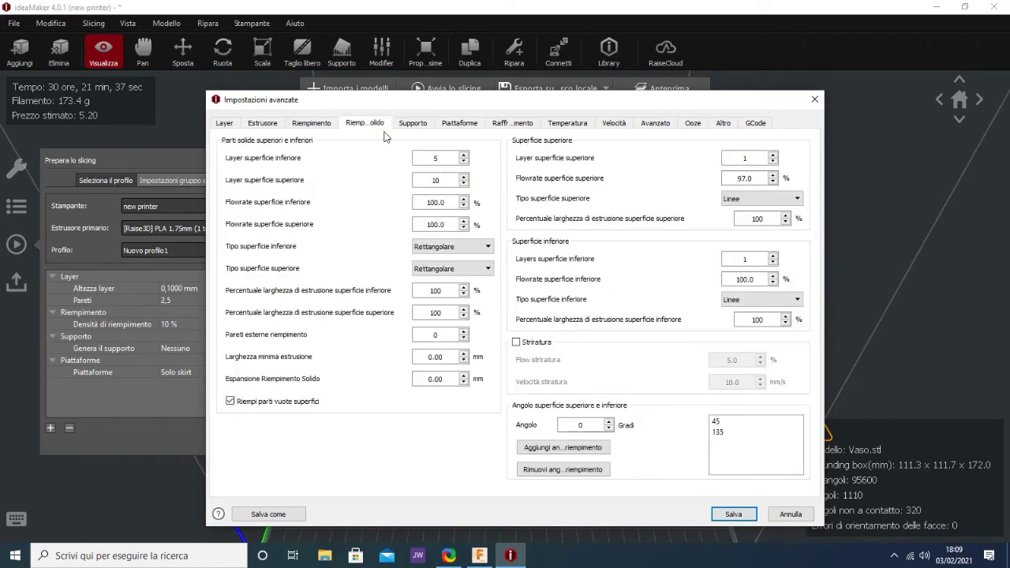
left_click(463, 161)
left_click(464, 183)
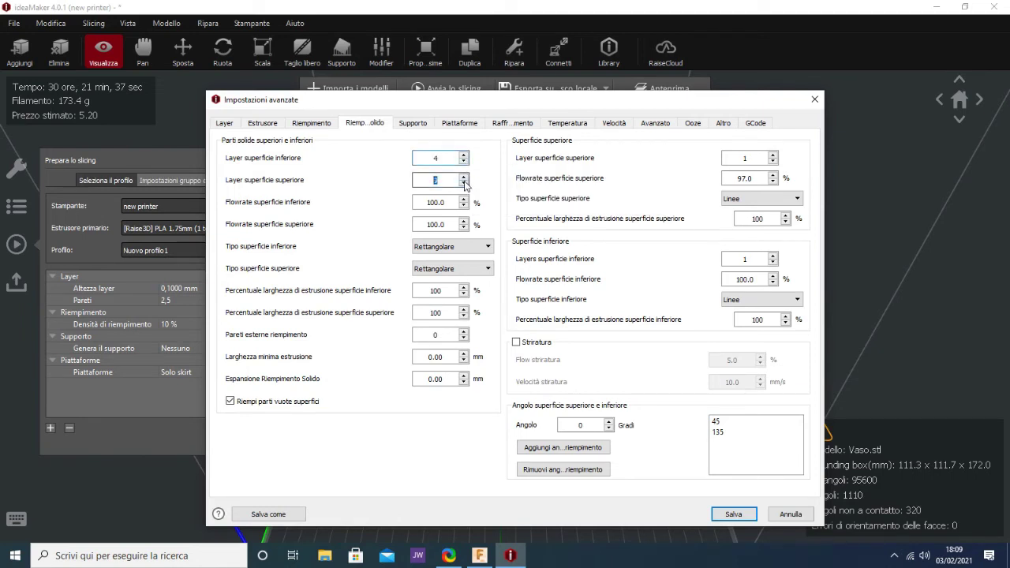
type("0")
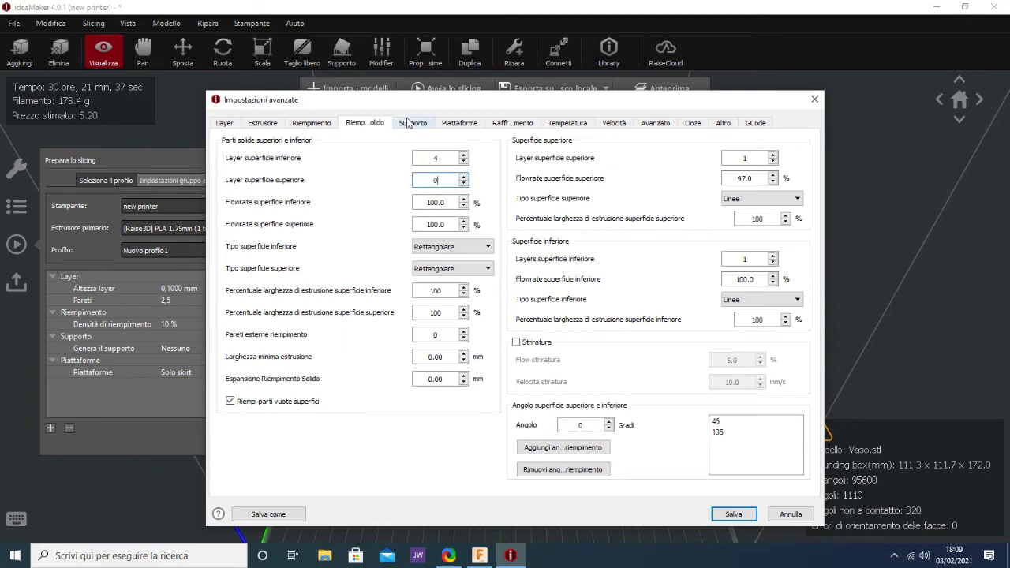
- Set the infill density to 0%
left_click(311, 124)
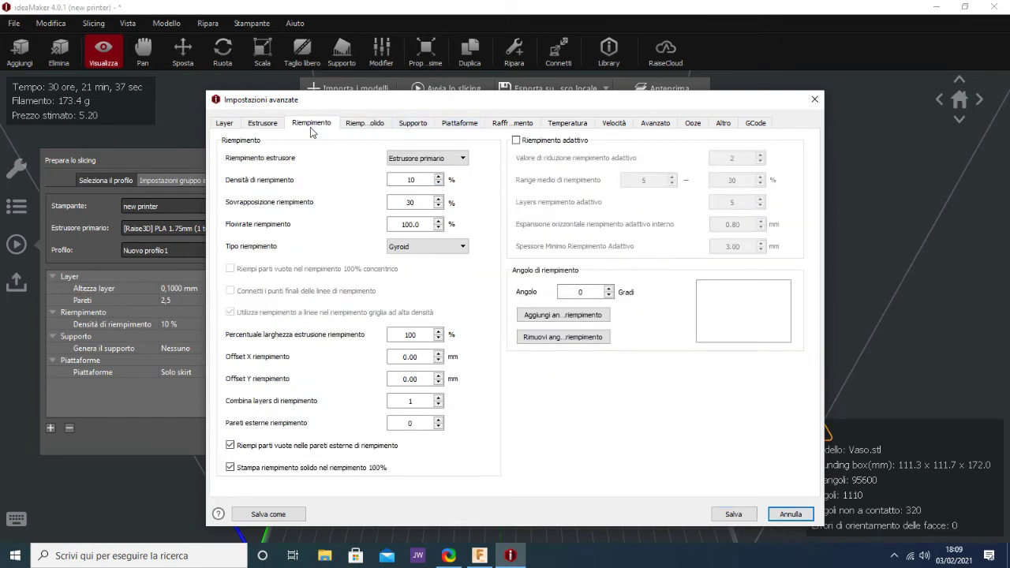
double_click(400, 180)
type("0")
- Set the wall count to 3.5 and save the advanced settings
left_click(260, 126)
left_click(223, 125)
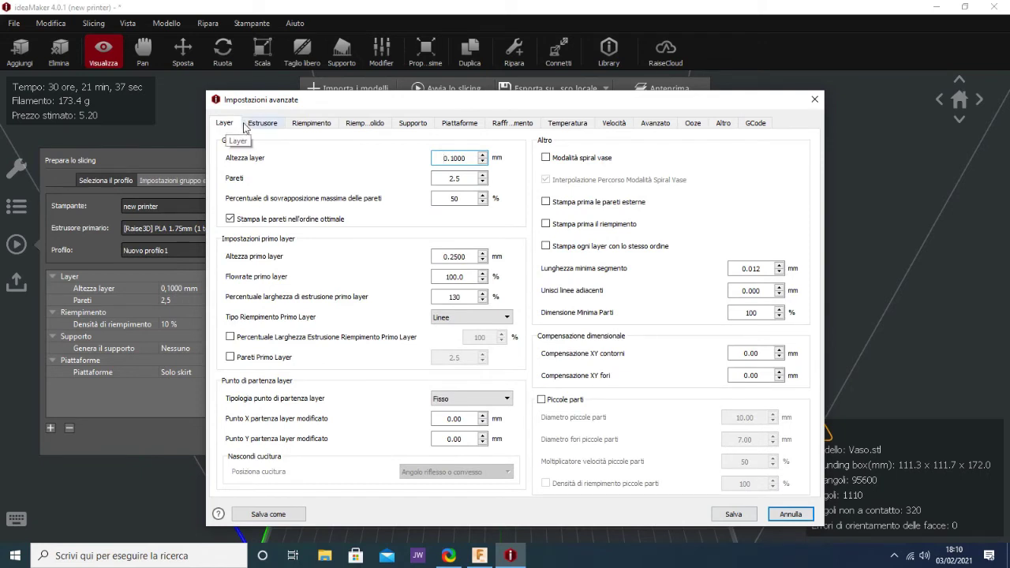
left_click(276, 125)
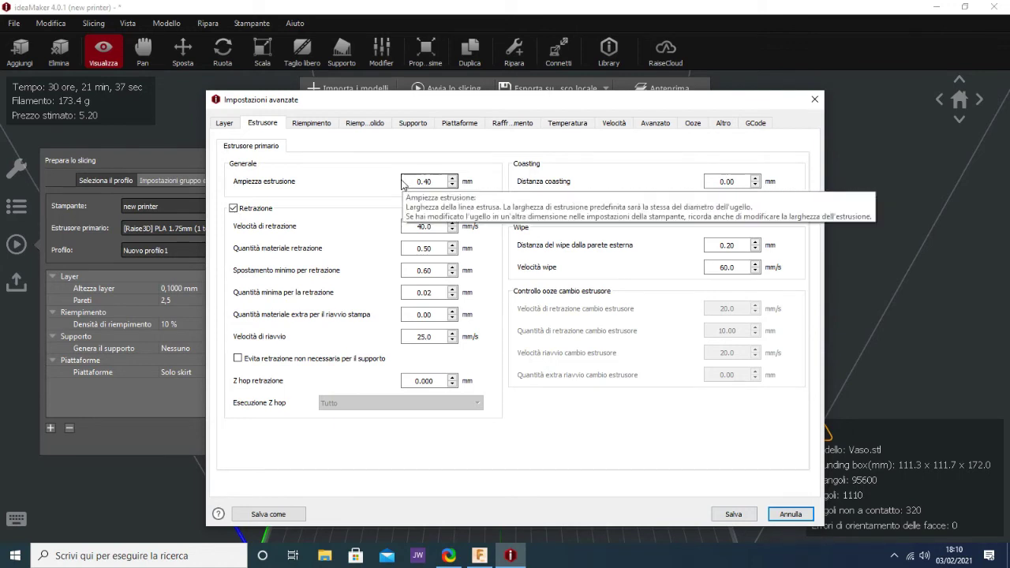
left_click(452, 179)
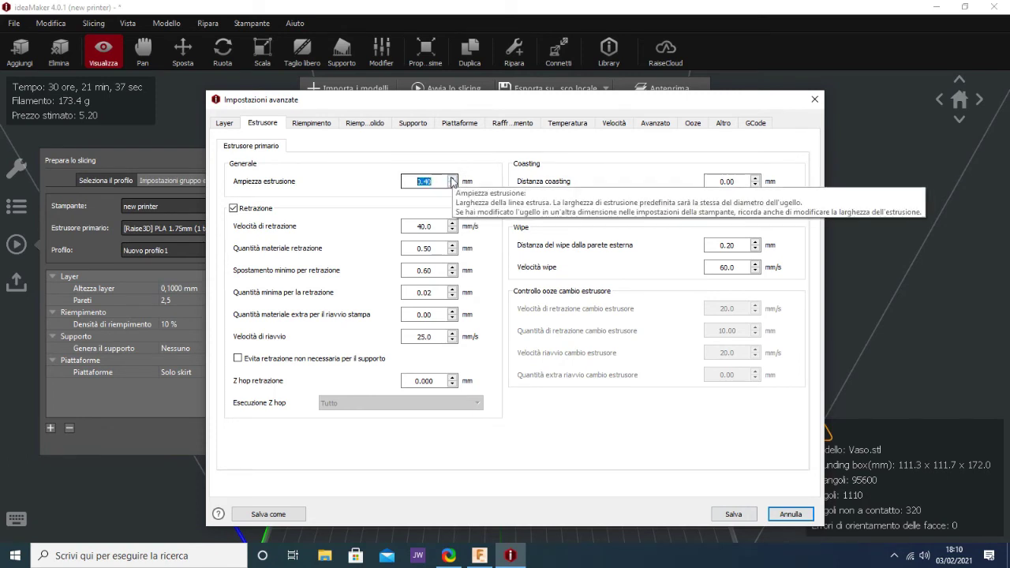
left_click(229, 124)
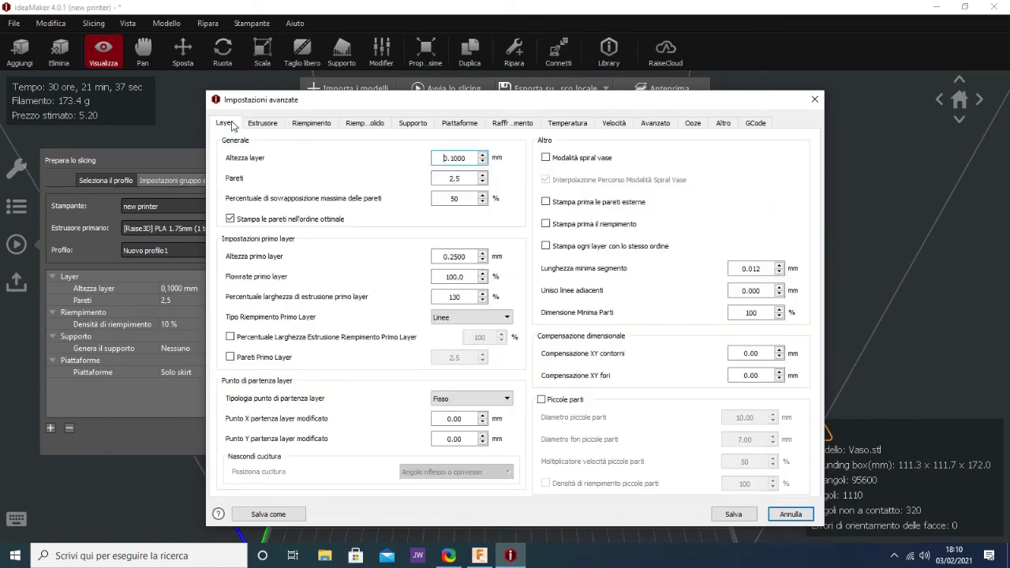
mouse_move(235, 179)
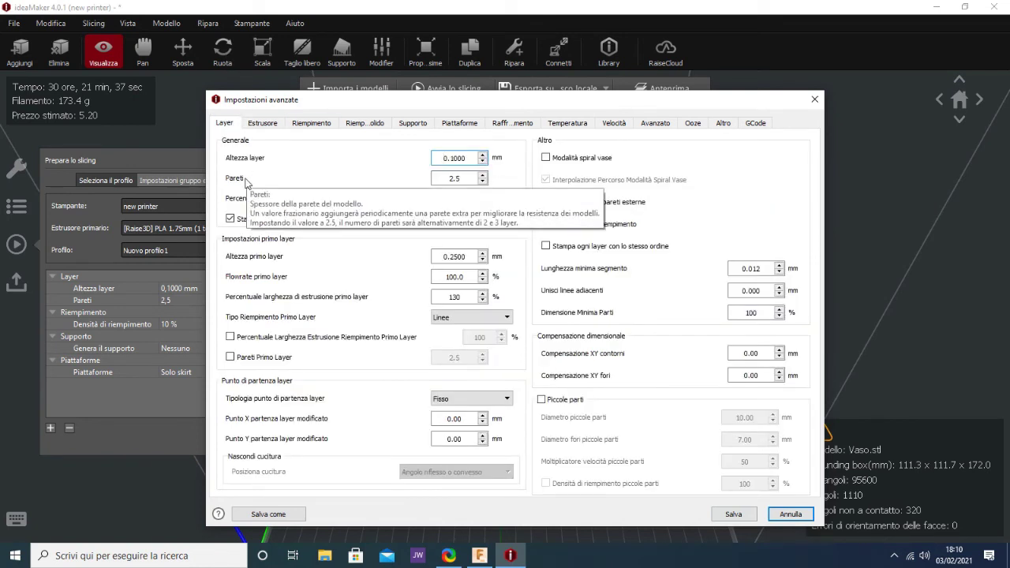
left_click(483, 175)
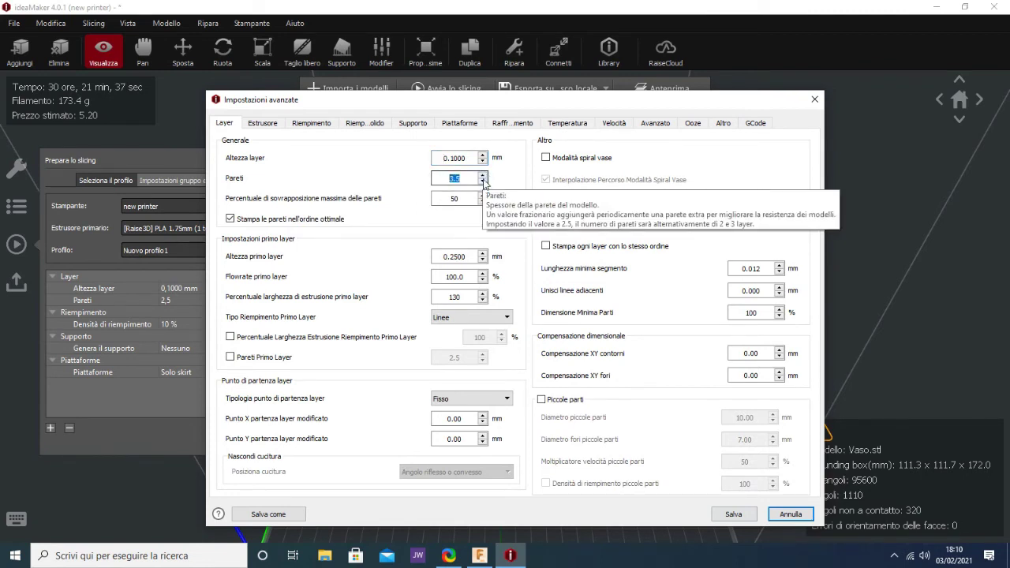
left_click(471, 180)
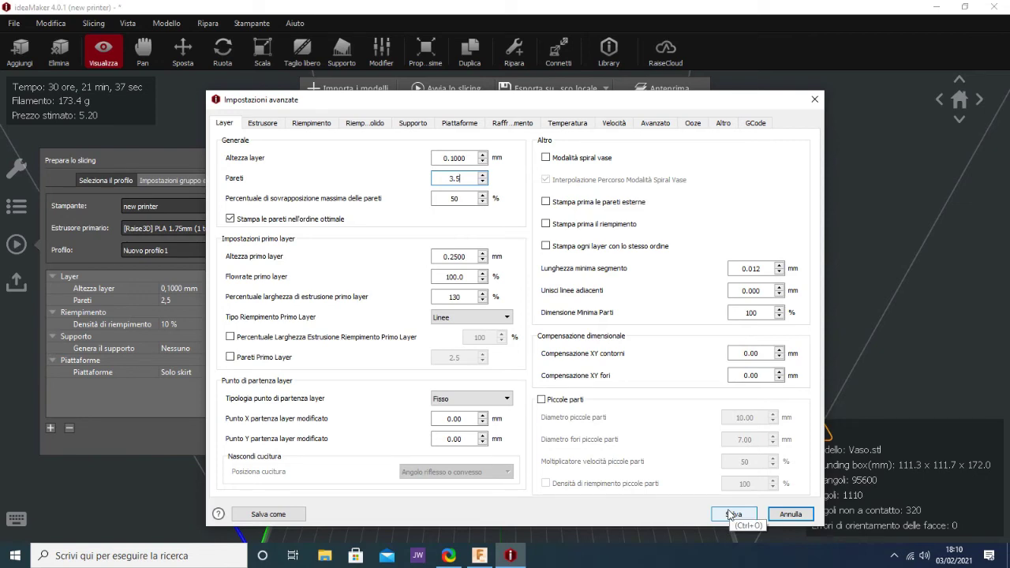
left_click(731, 515)
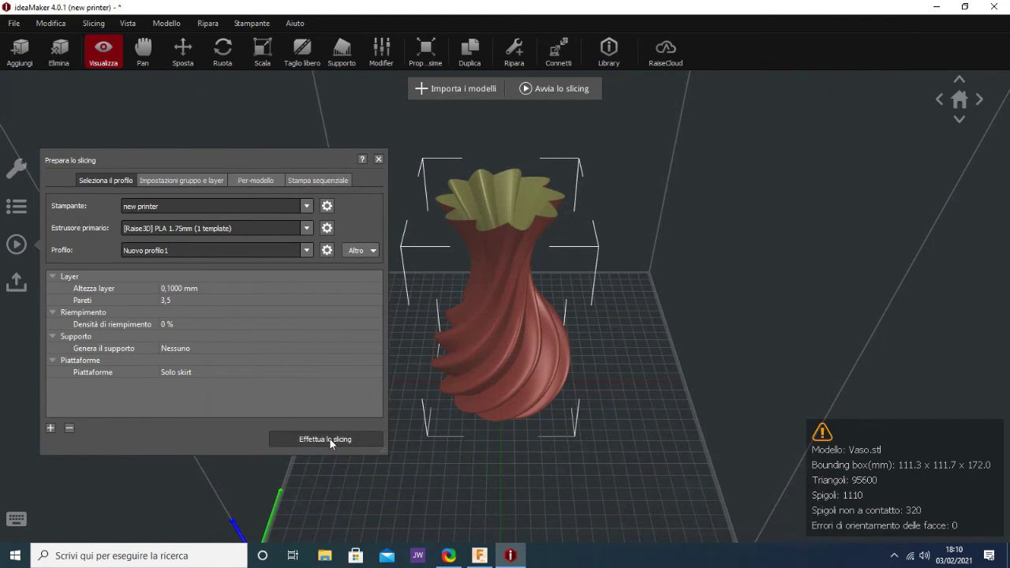
- Re-slice the vase to Vaso.gcode while checking CPU load in Task Manager
left_click(330, 439)
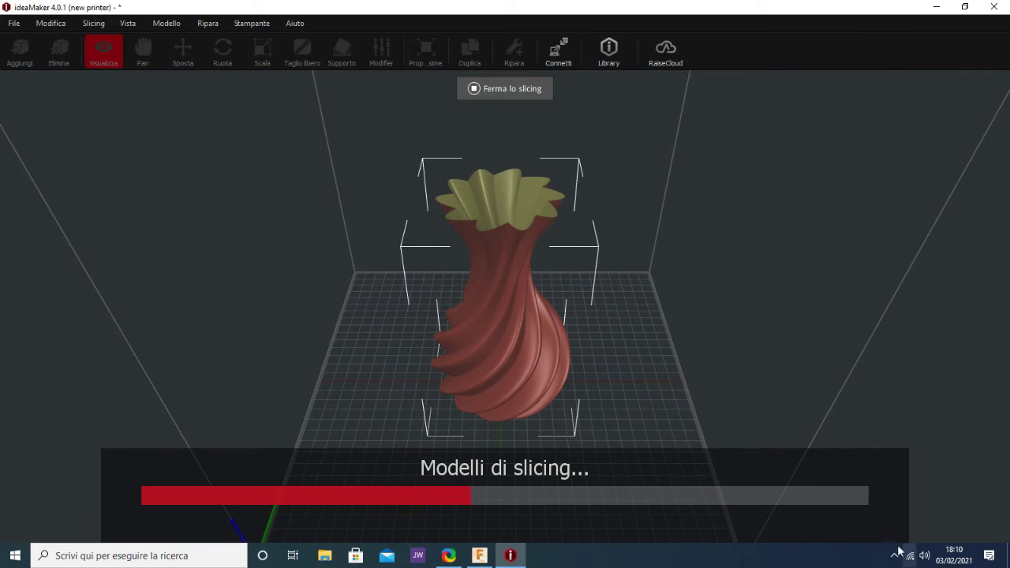
right_click(766, 558)
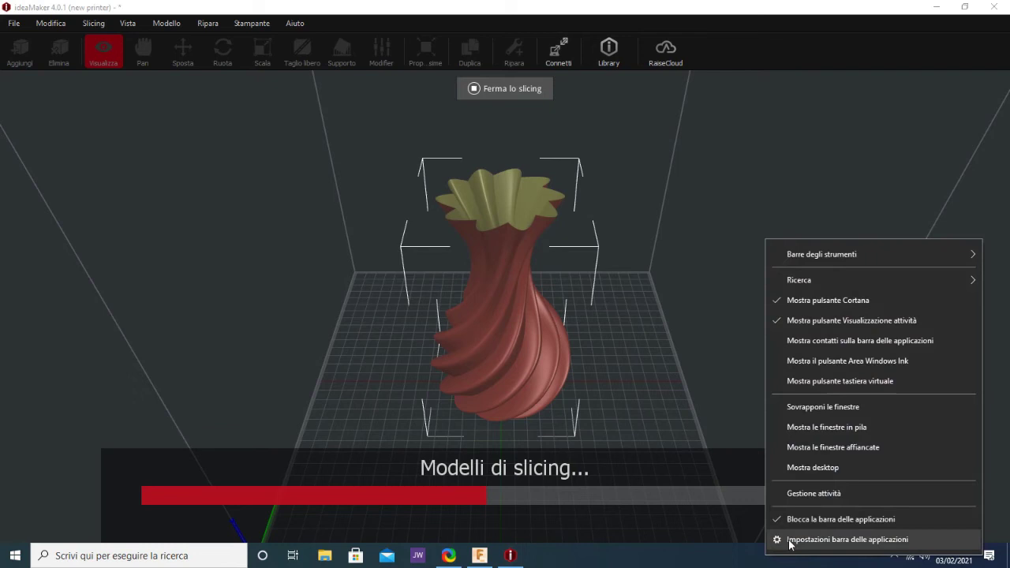
left_click(797, 497)
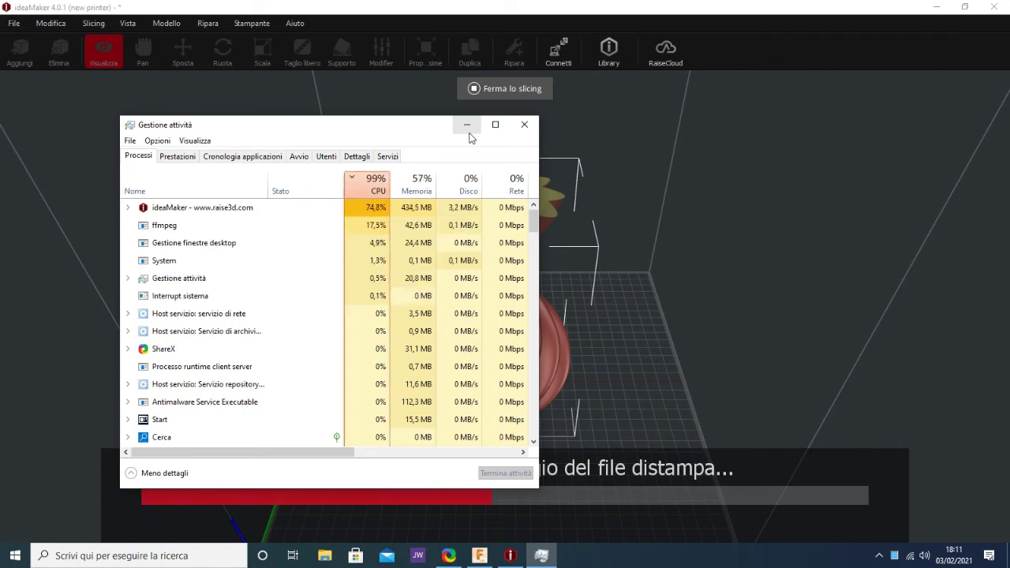
left_click(524, 124)
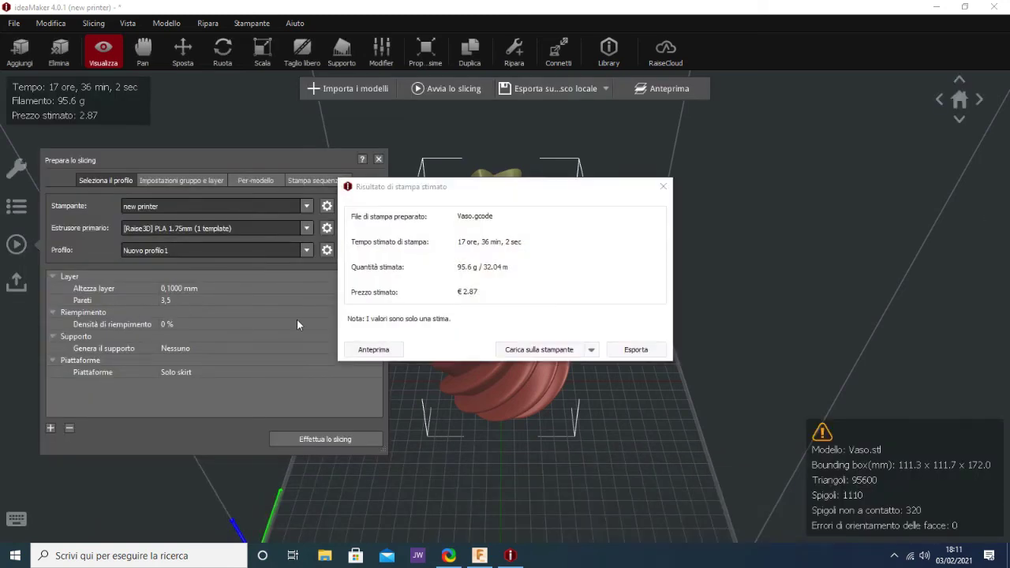
- Preview the sliced vase, orbiting and scrubbing the Layers slider back up to all 1719 layers
left_click(372, 349)
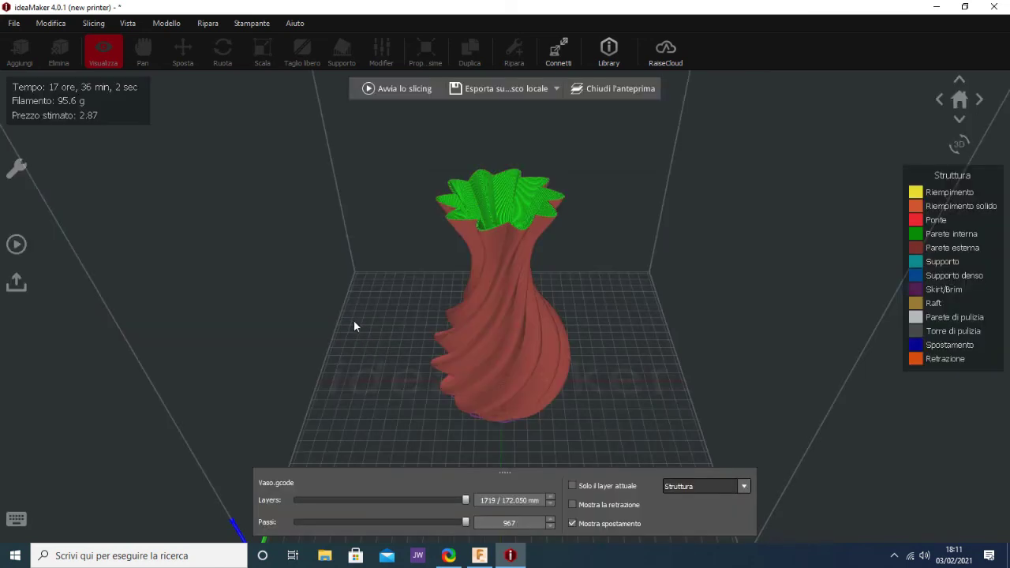
right_click_drag(353, 325, 333, 490)
mouse_move(348, 387)
right_mouse_down()
mouse_move(350, 471)
mouse_move(397, 393)
mouse_move(412, 74)
right_mouse_up()
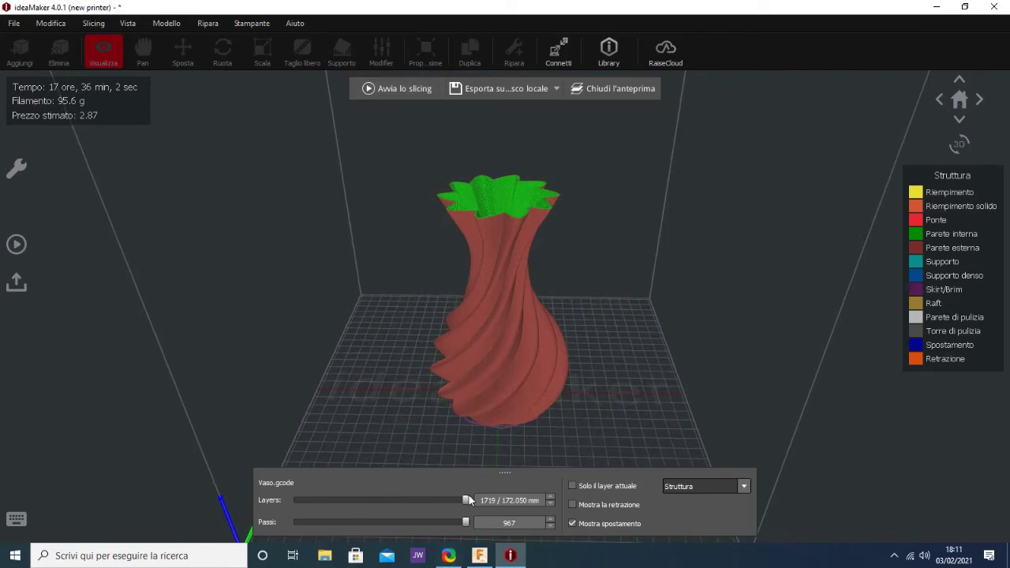
mouse_move(467, 500)
left_mouse_down()
mouse_move(480, 506)
mouse_move(390, 502)
mouse_move(310, 542)
mouse_move(332, 550)
left_mouse_up()
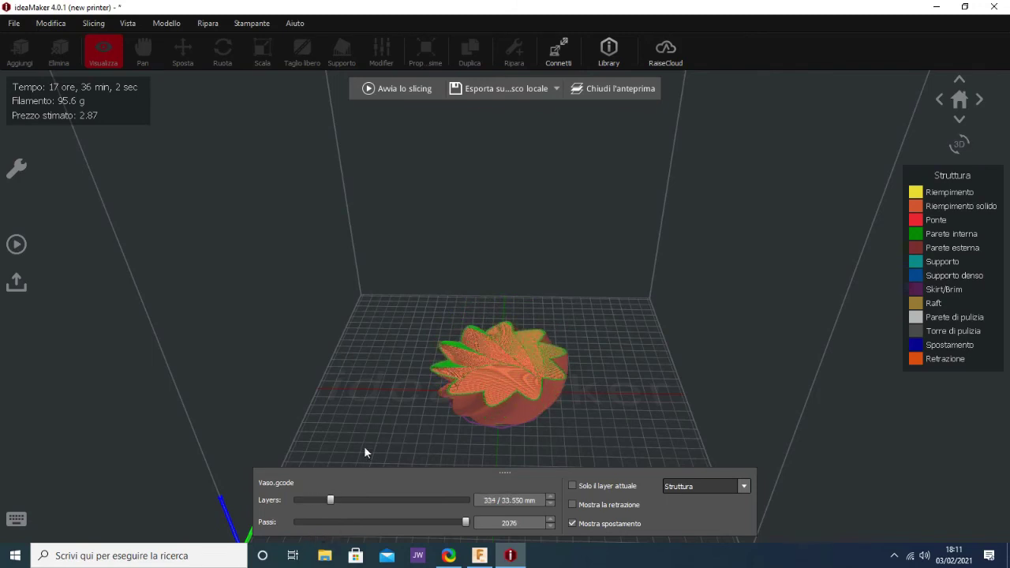
mouse_move(370, 444)
left_mouse_down()
mouse_move(376, 417)
mouse_move(356, 404)
mouse_move(377, 422)
mouse_move(374, 472)
mouse_move(381, 359)
mouse_move(395, 445)
mouse_move(408, 356)
mouse_move(387, 447)
mouse_move(416, 389)
mouse_move(643, 221)
mouse_move(686, 86)
mouse_move(602, 309)
mouse_move(563, 210)
mouse_move(597, 244)
mouse_move(505, 367)
mouse_move(398, 369)
mouse_move(353, 322)
mouse_move(333, 318)
left_mouse_up()
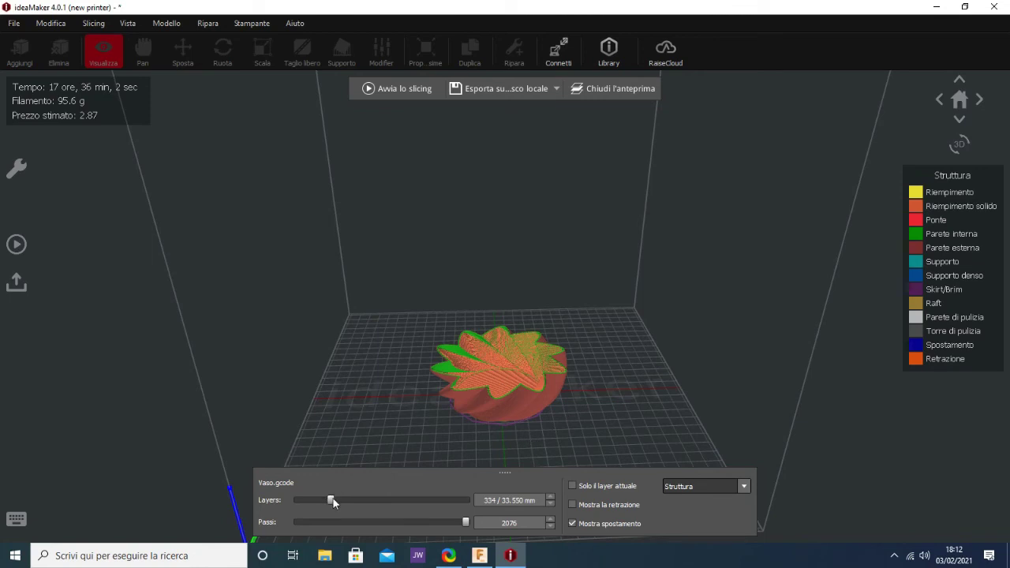
left_click_drag(329, 502, 491, 523)
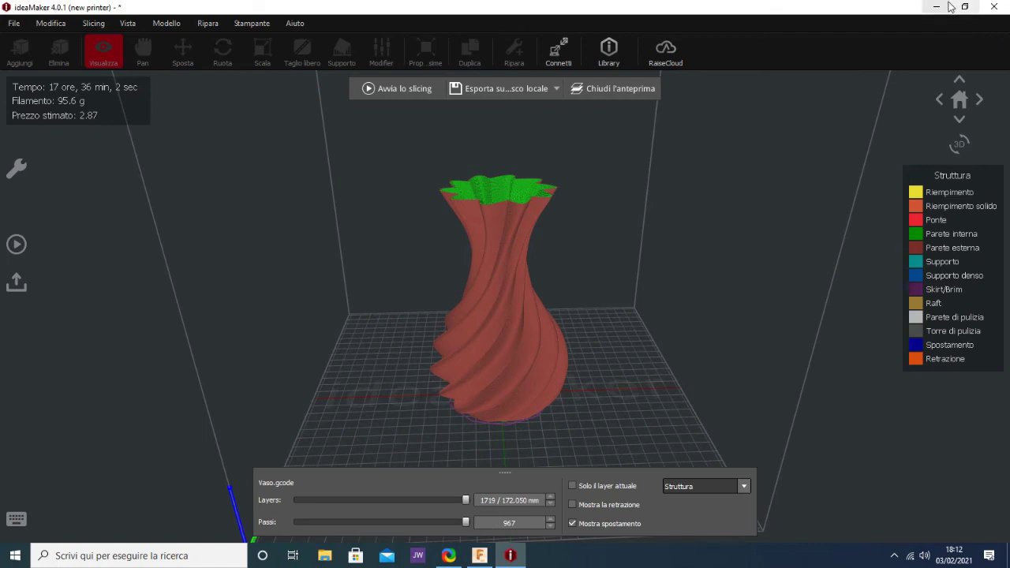
- Quit ideaMaker without saving changes, returning to the Windows desktop
left_click(993, 7)
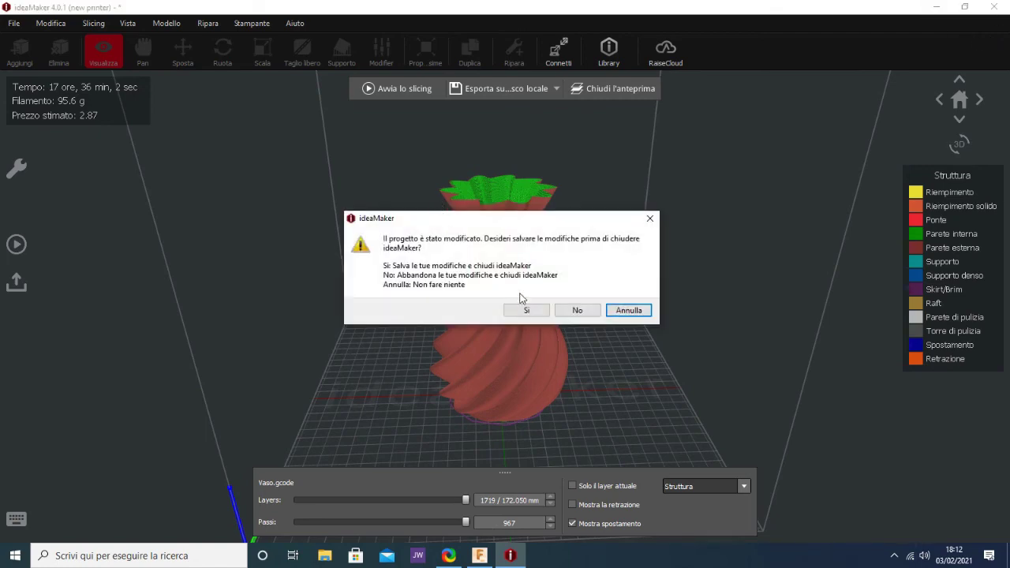
left_click(578, 311)
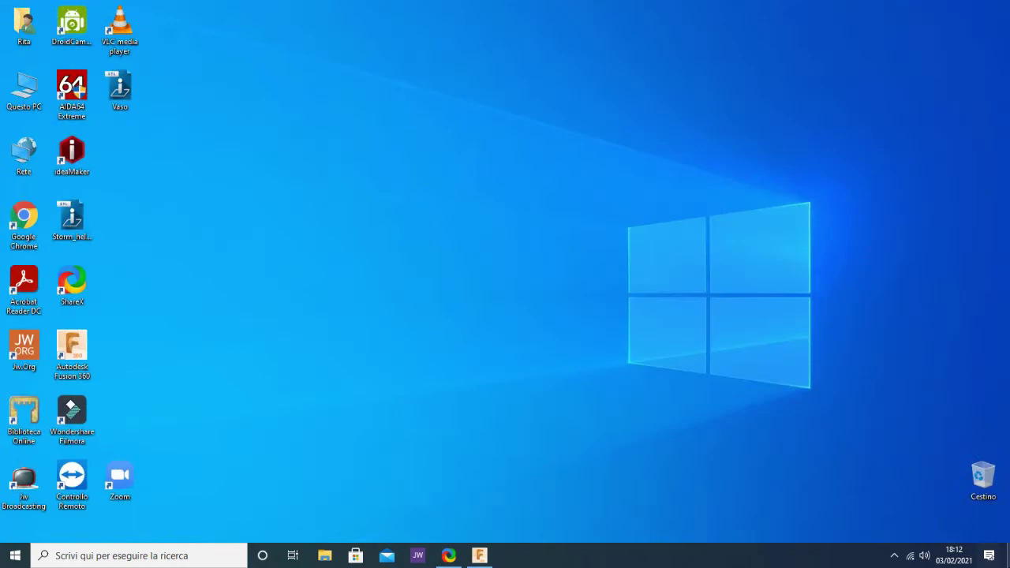
left_click(897, 557)
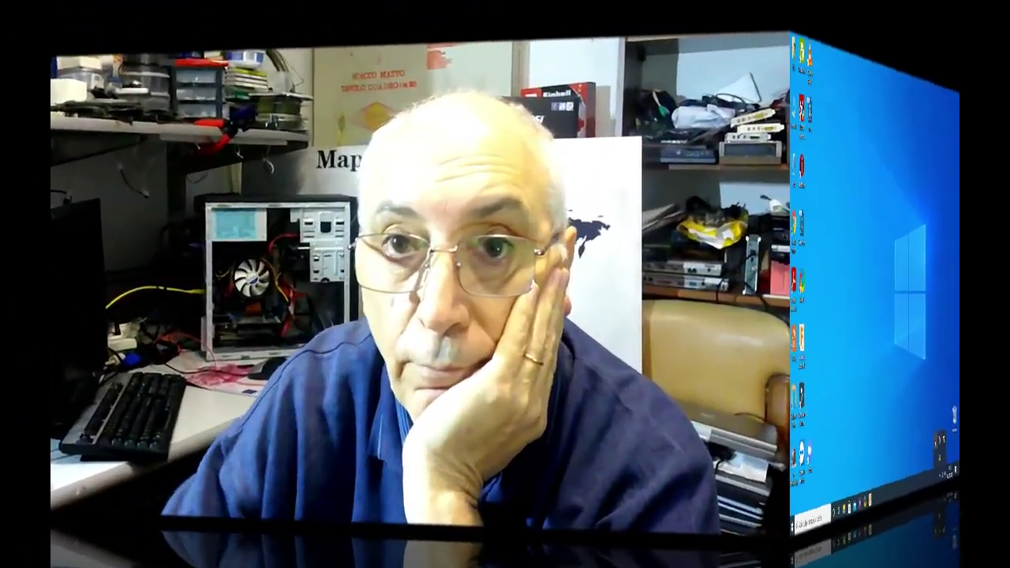